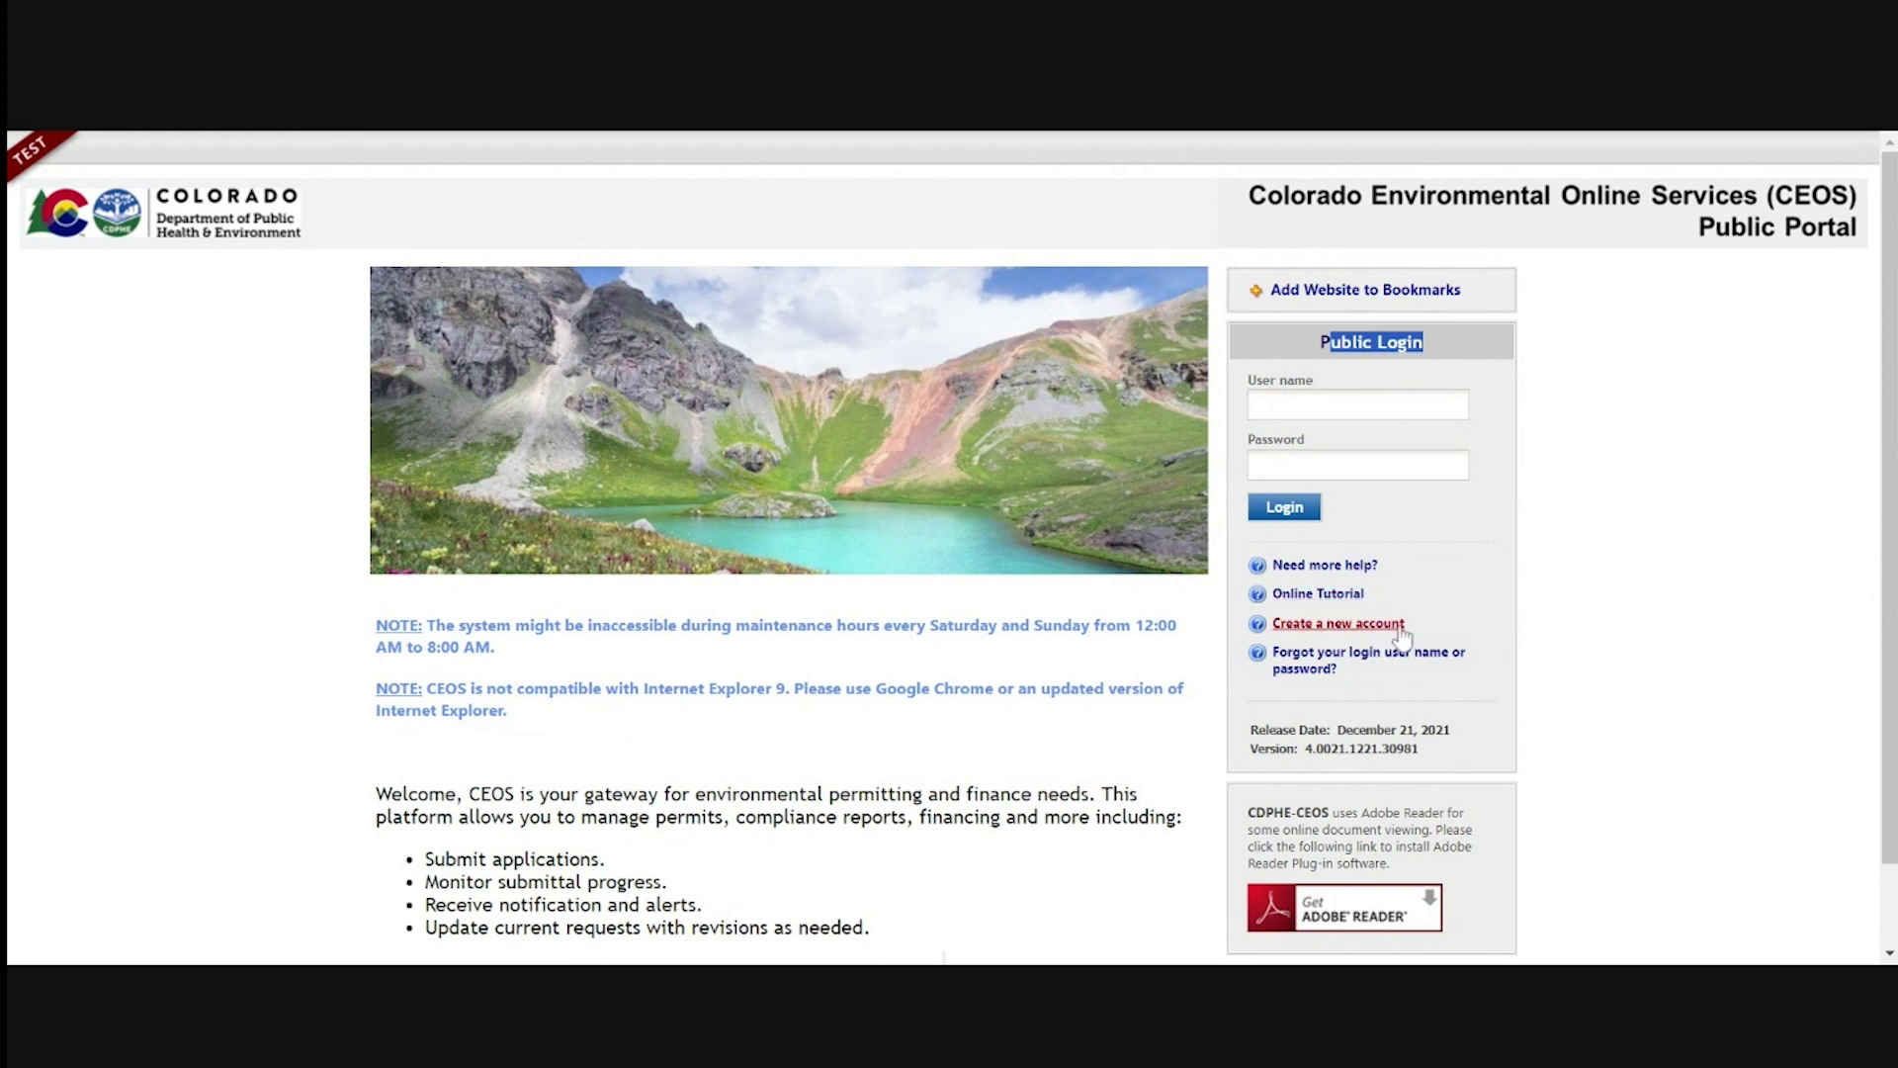
# Start a new user account and enter the legal first name, last name and username
pyautogui.click(1346, 637)
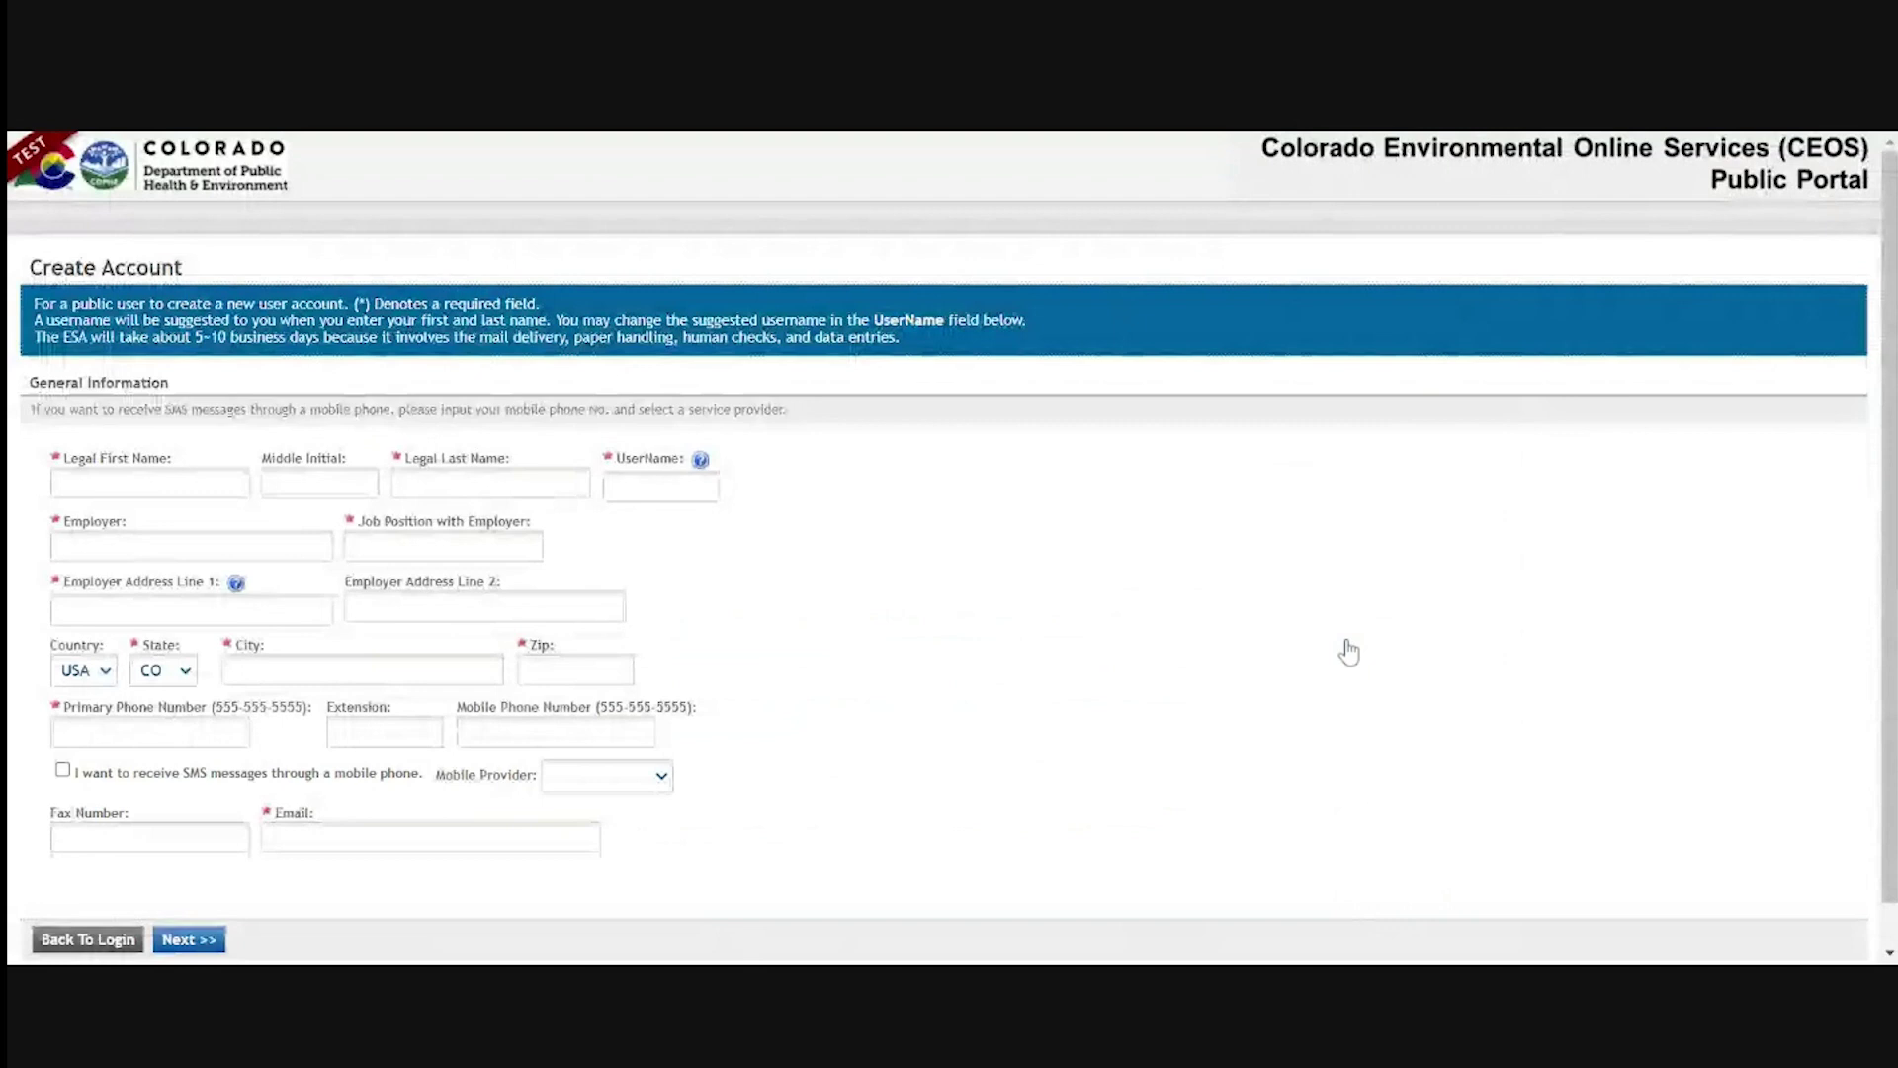
pyautogui.scroll(-1, 1347, 649)
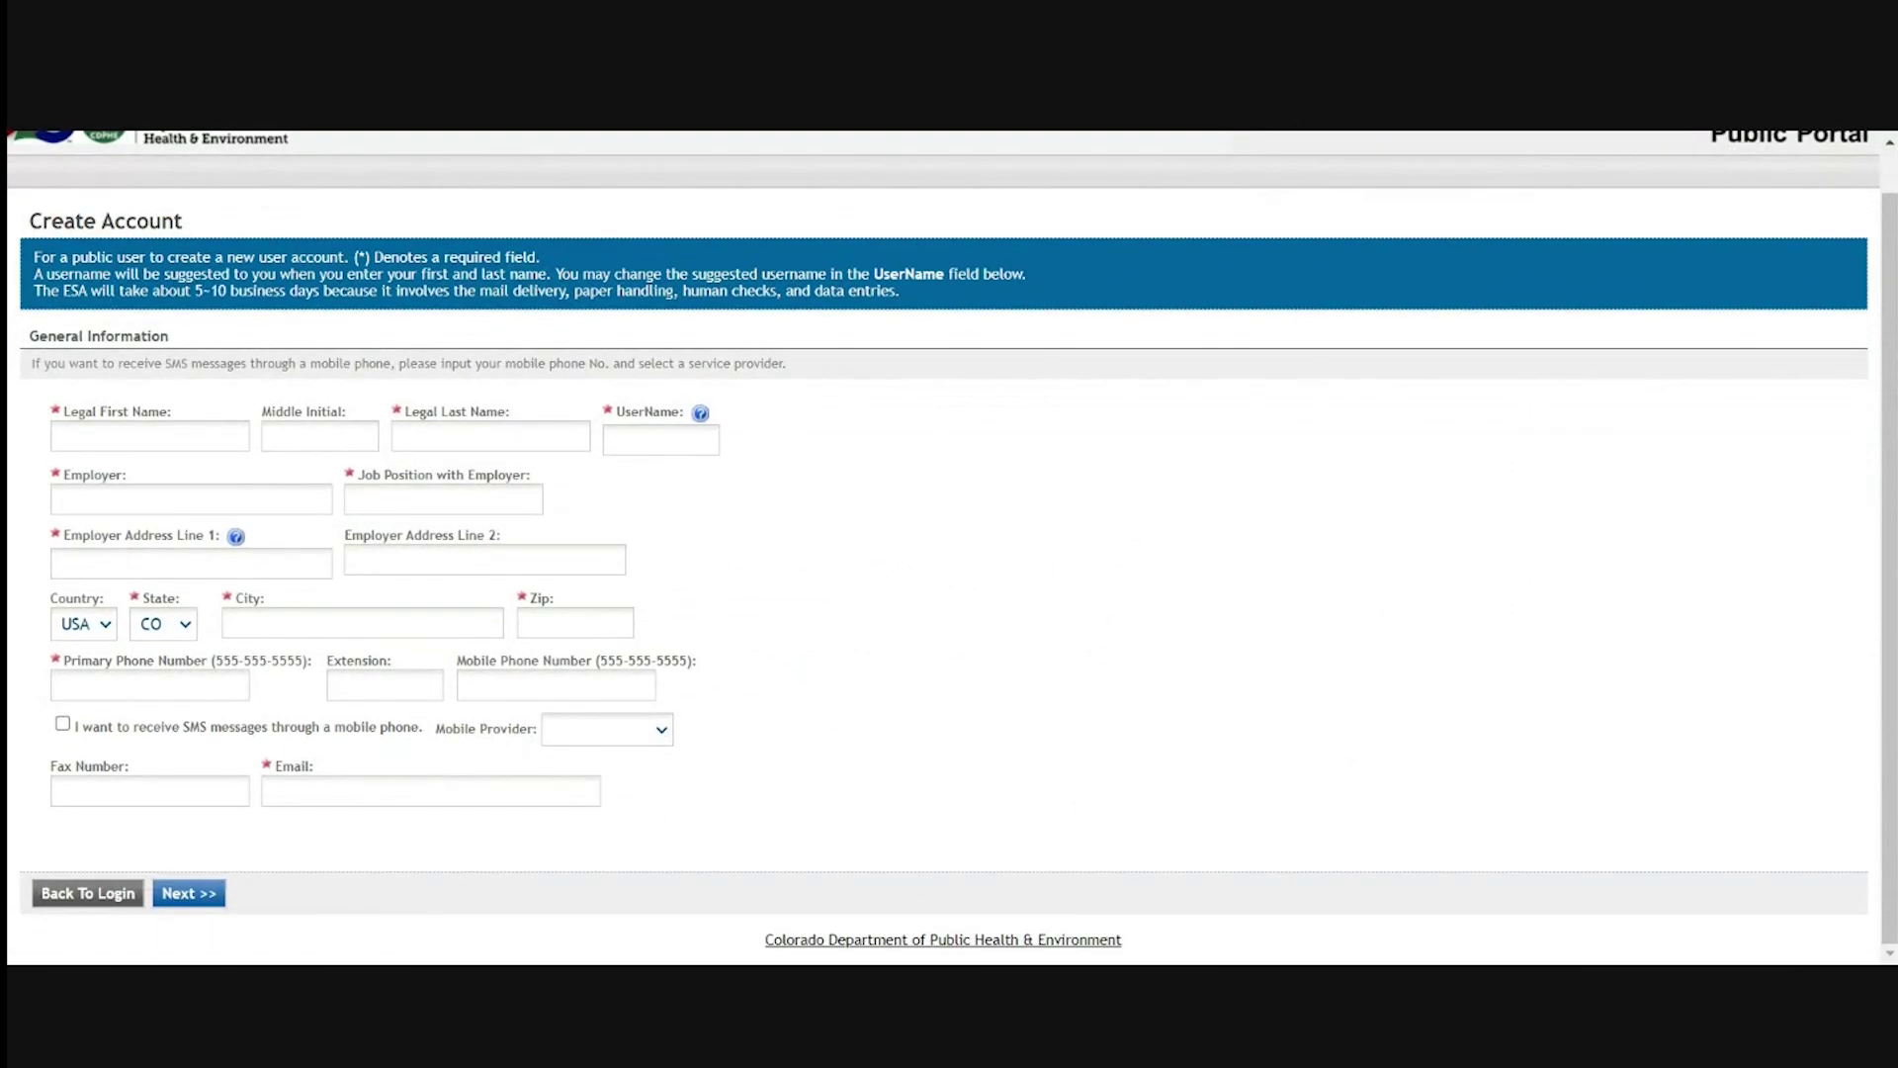
pyautogui.click(149, 436)
pyautogui.write('Haley')
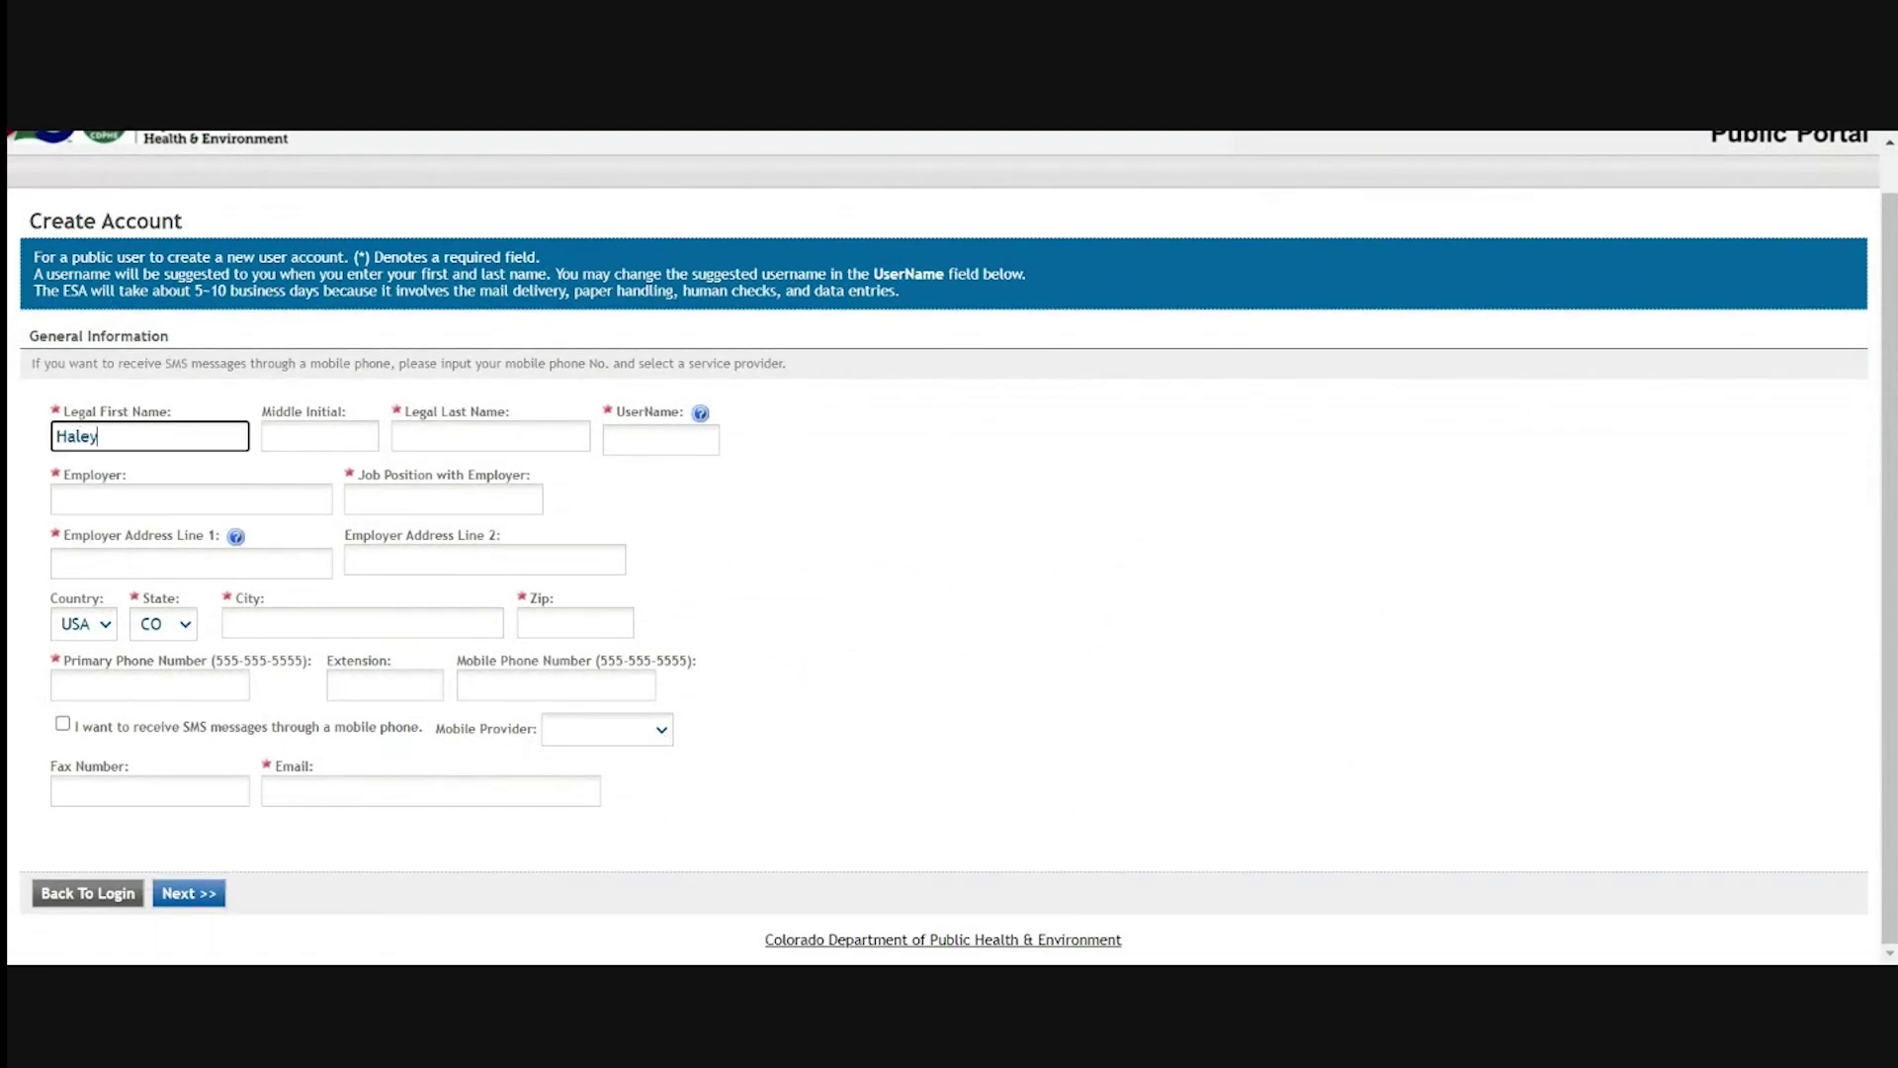
pyautogui.press('Tab')
pyautogui.press('Tab')
pyautogui.write('McN')
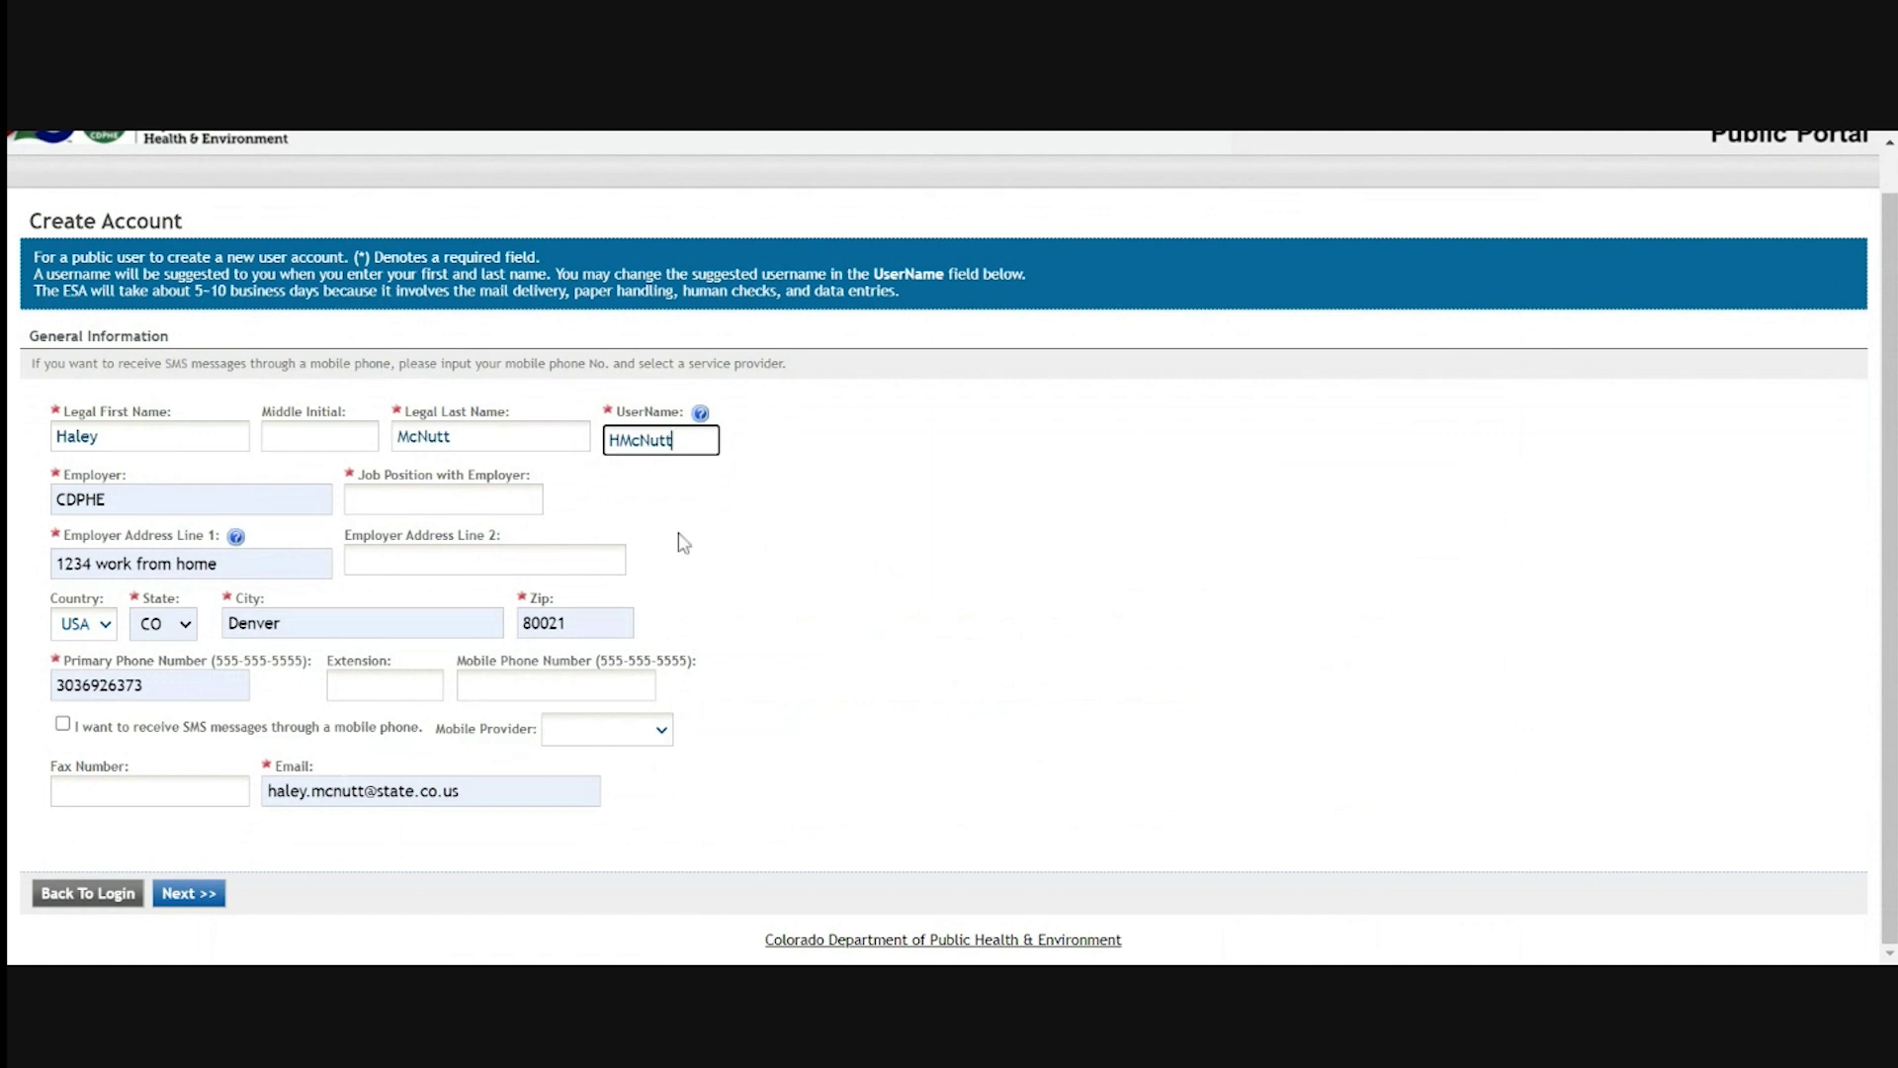
pyautogui.write('123')
# Replace the prefilled email address, then add job position 'tester' after the validation error
pyautogui.click(435, 791)
pyautogui.hotkey('ctrl', 'a')
pyautogui.press('BackSpace')
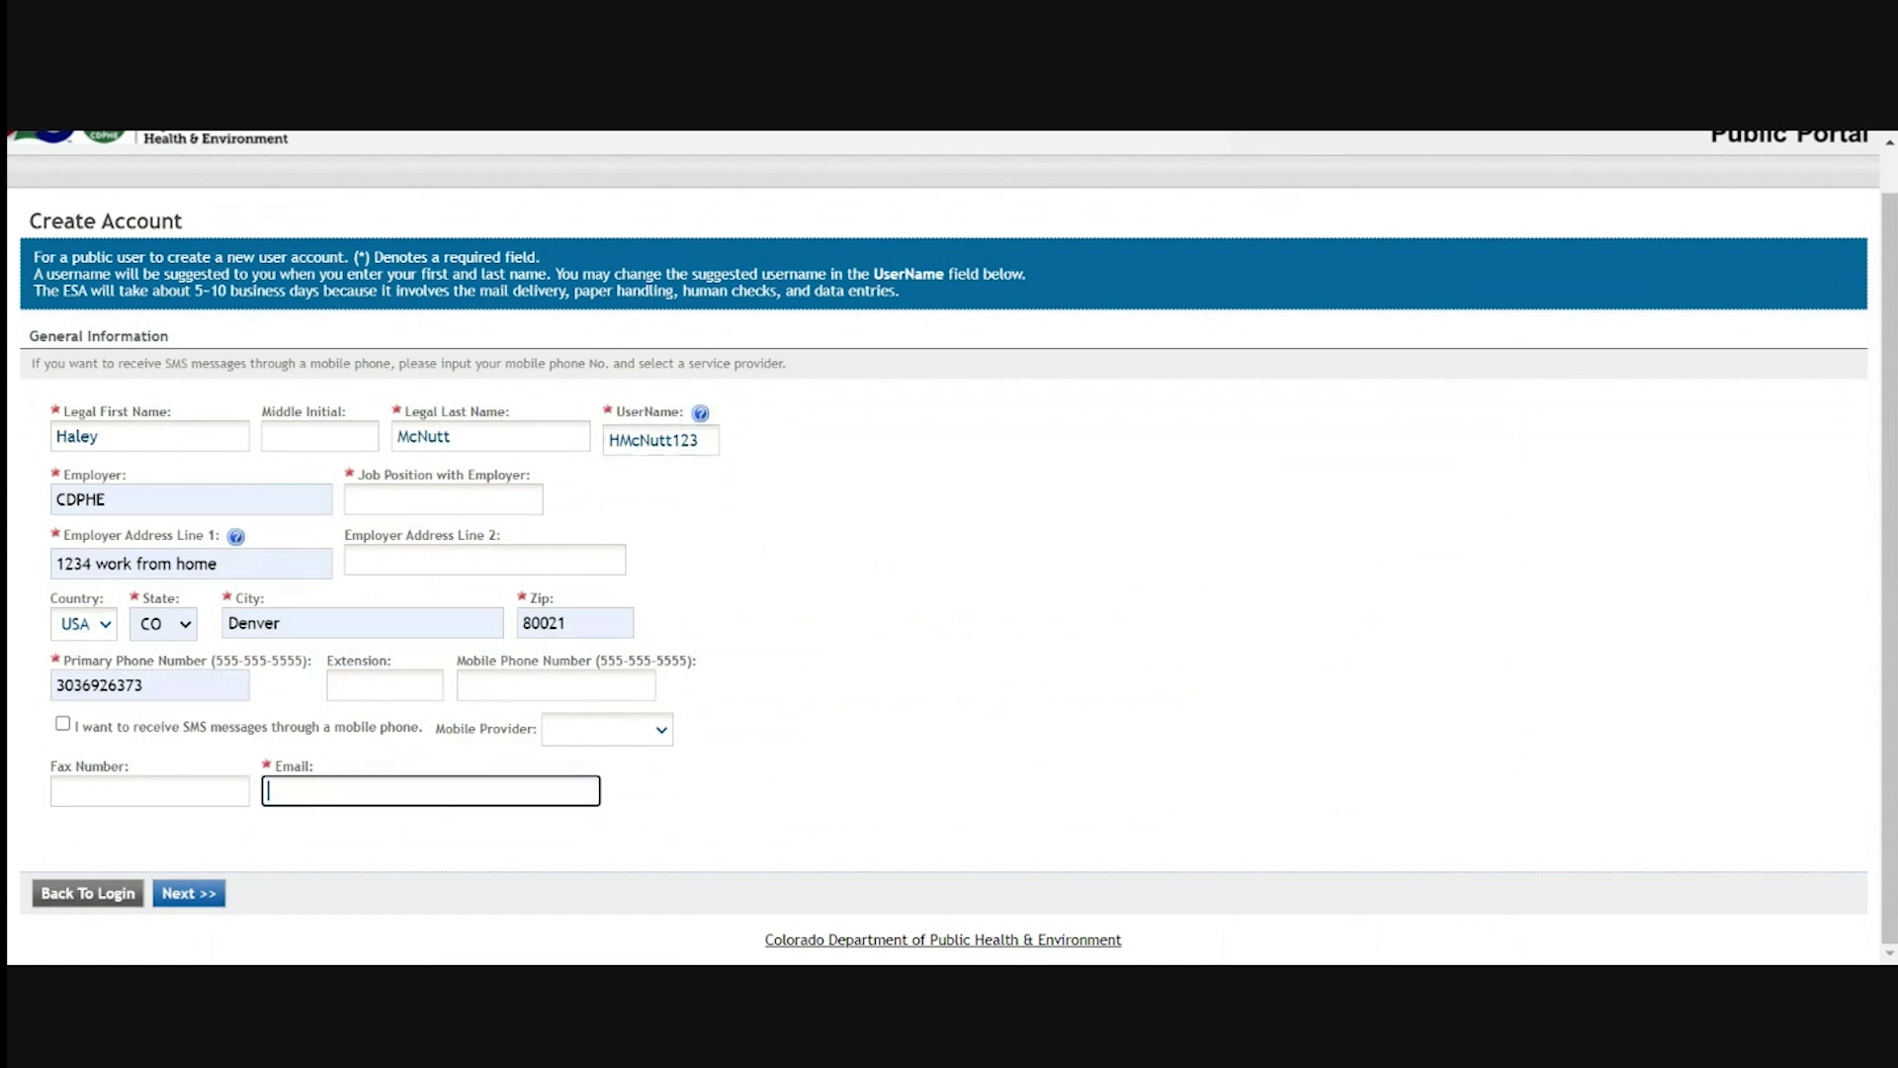
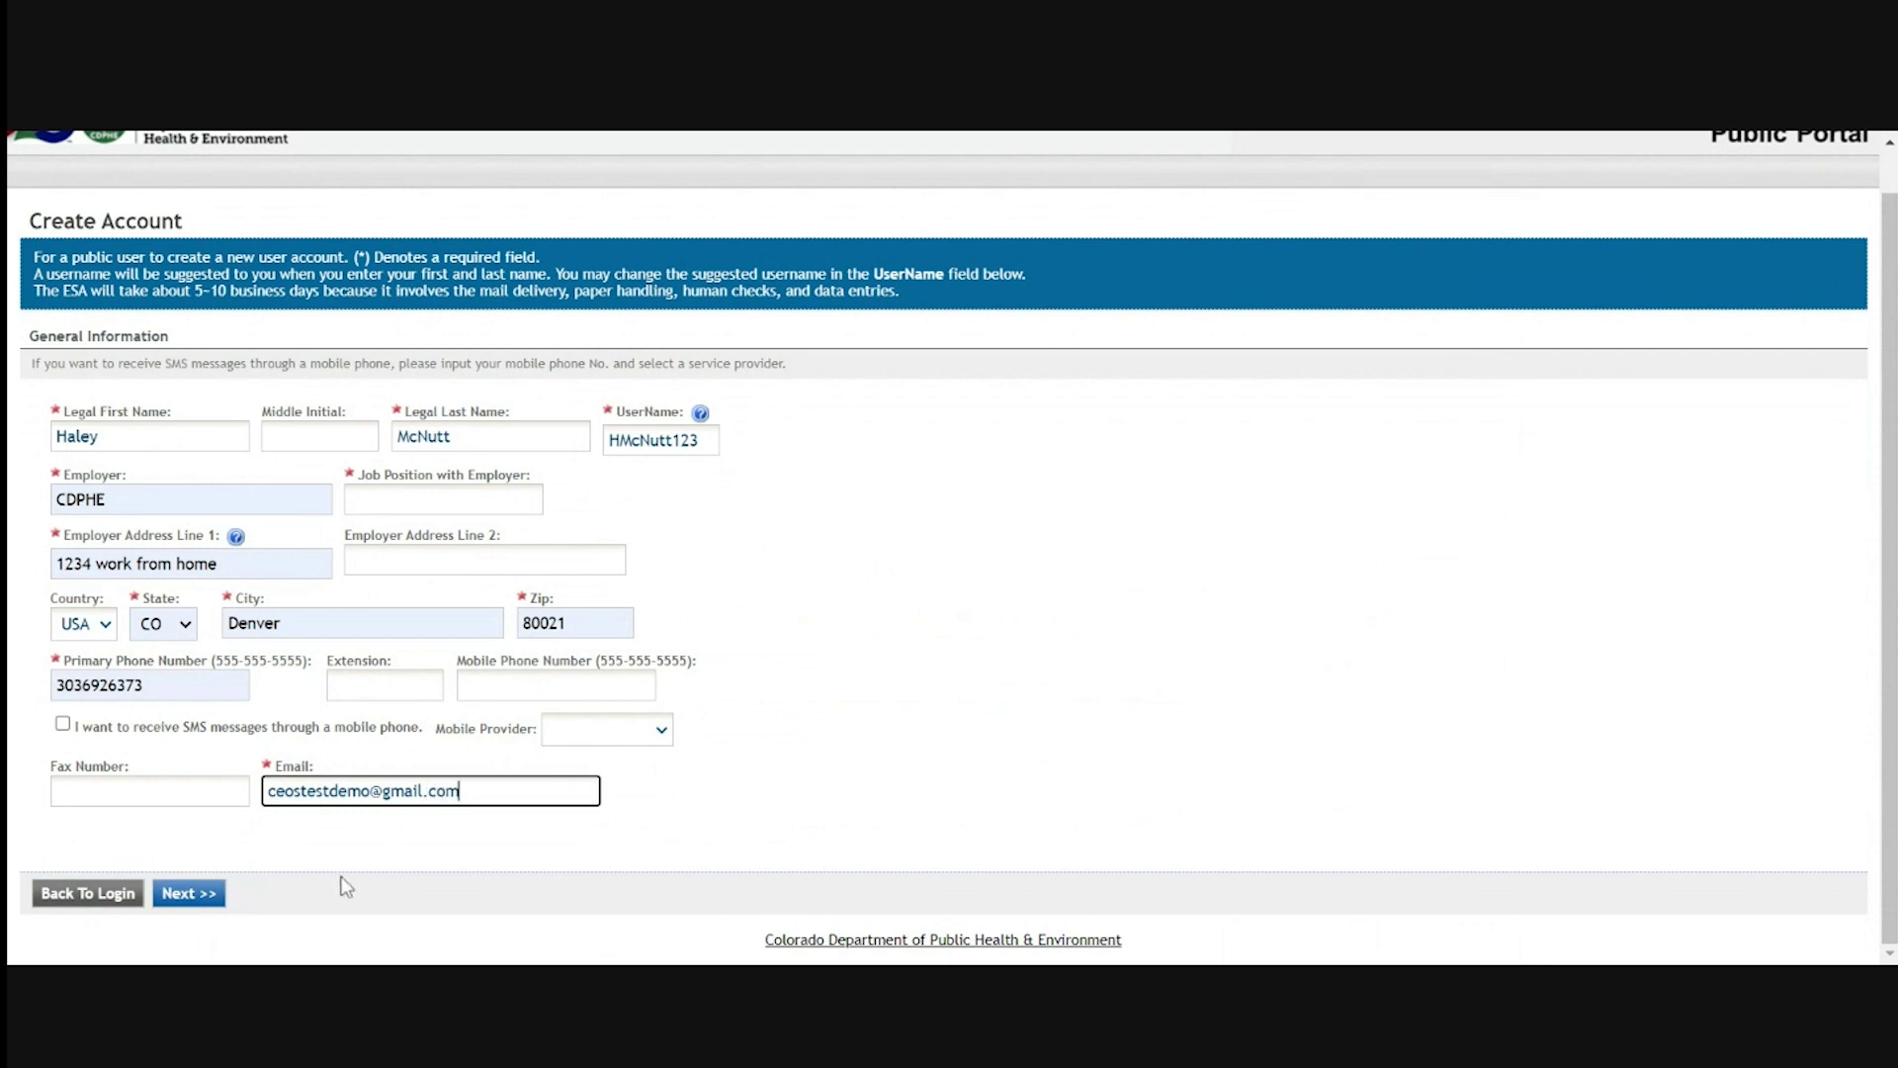
pyautogui.click(182, 905)
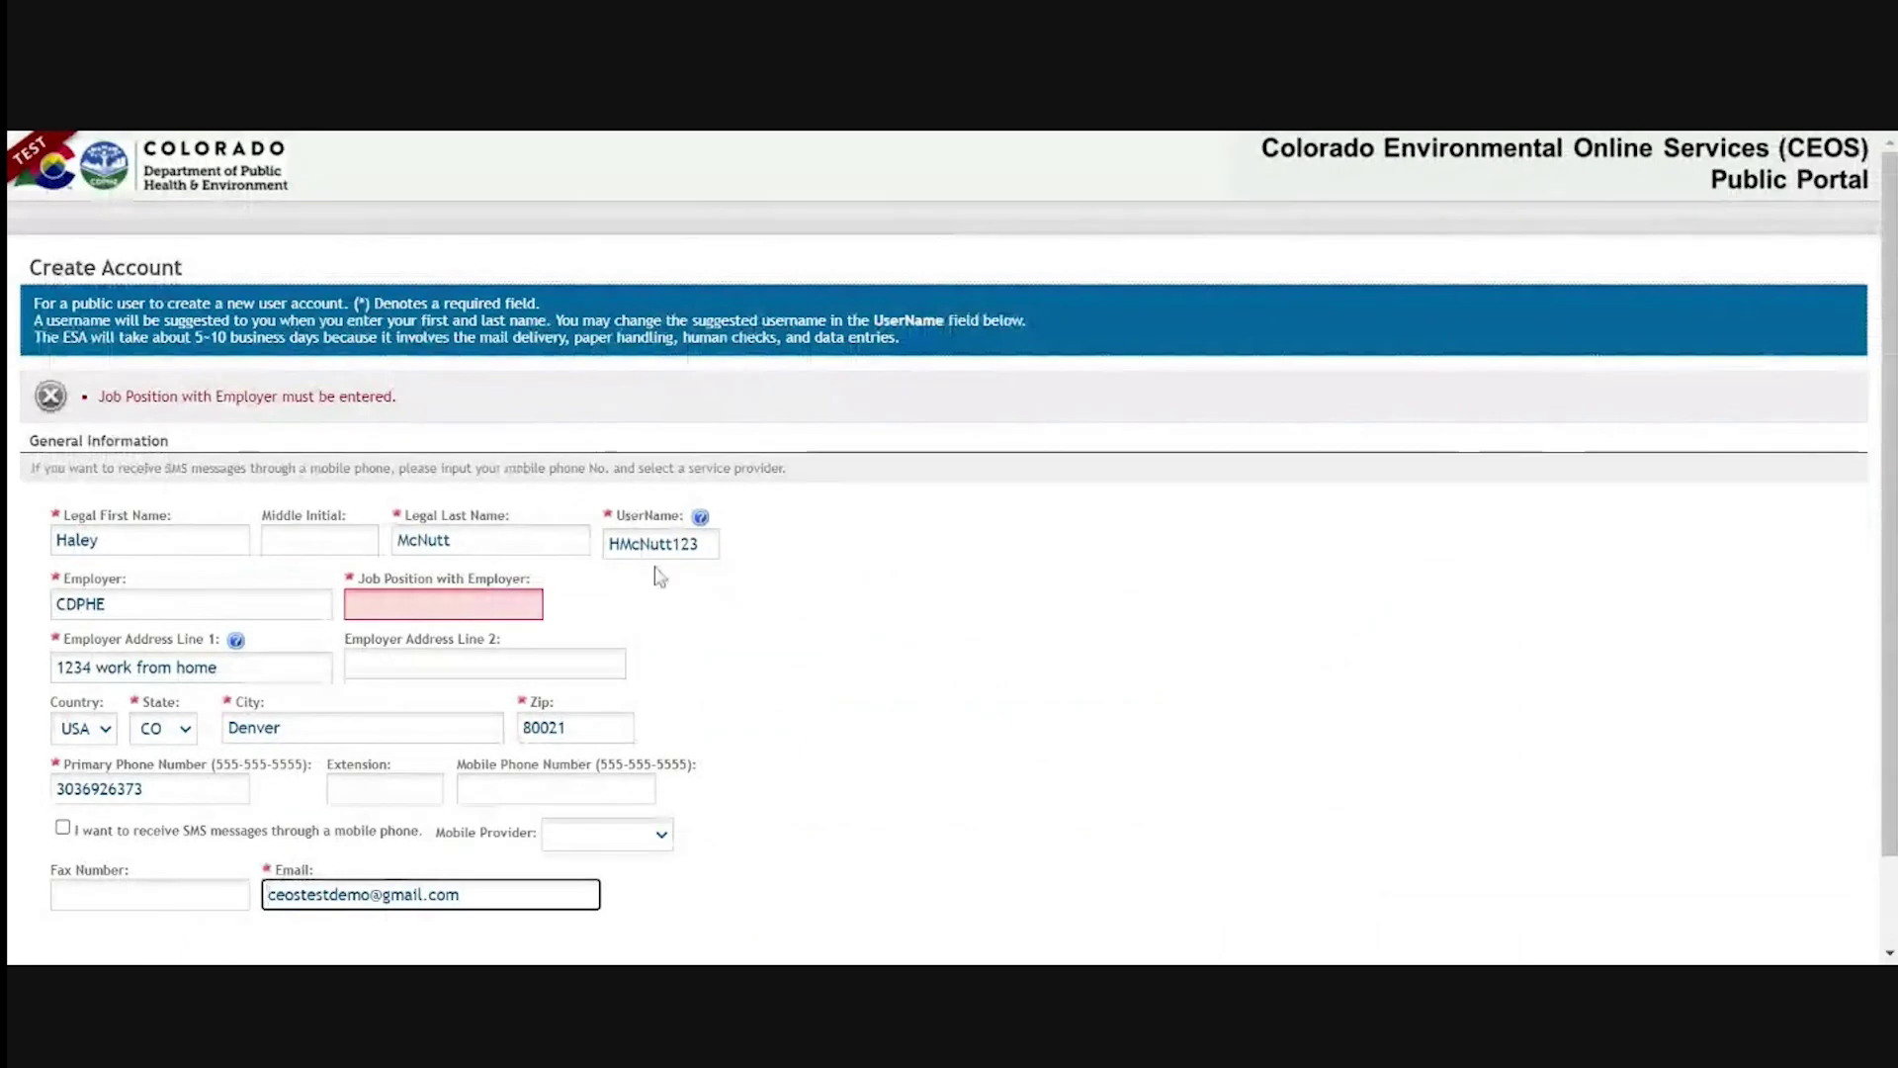
pyautogui.click(445, 604)
pyautogui.write('tester')
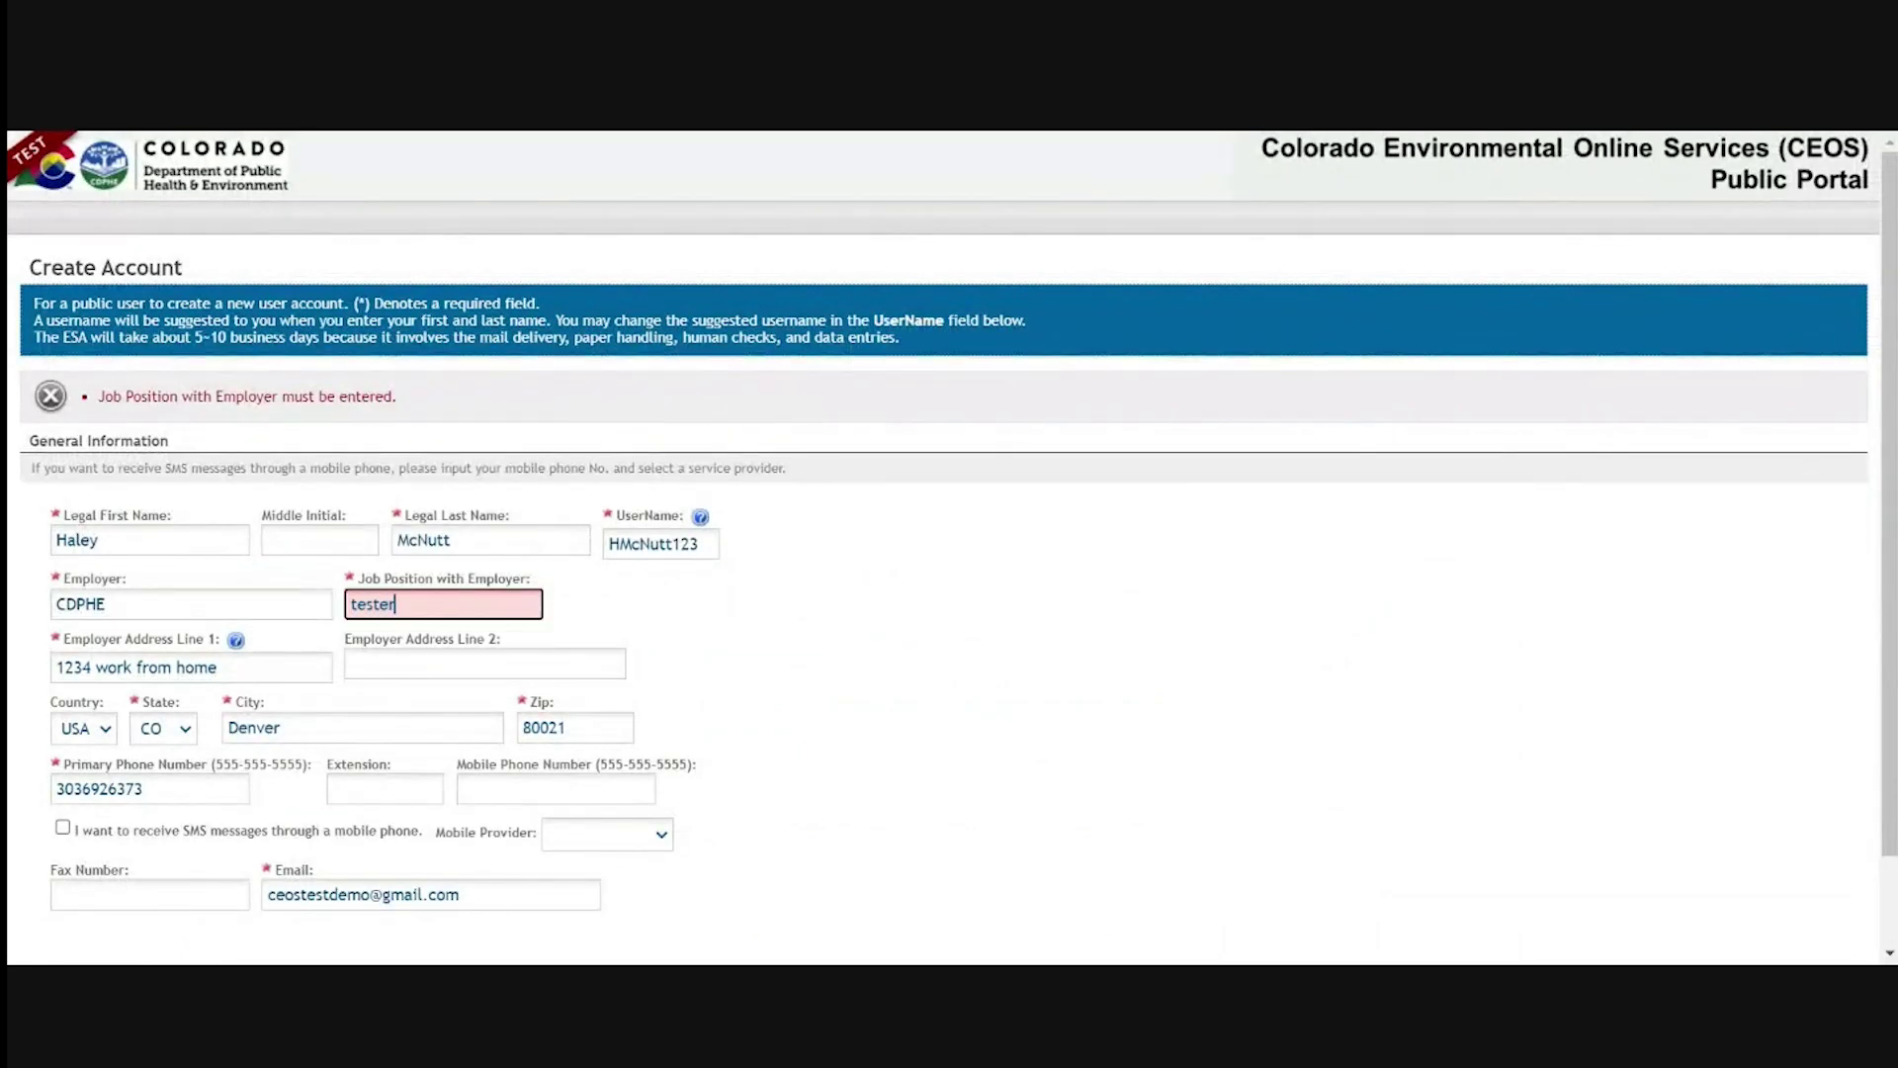
pyautogui.scroll(-2, 847, 775)
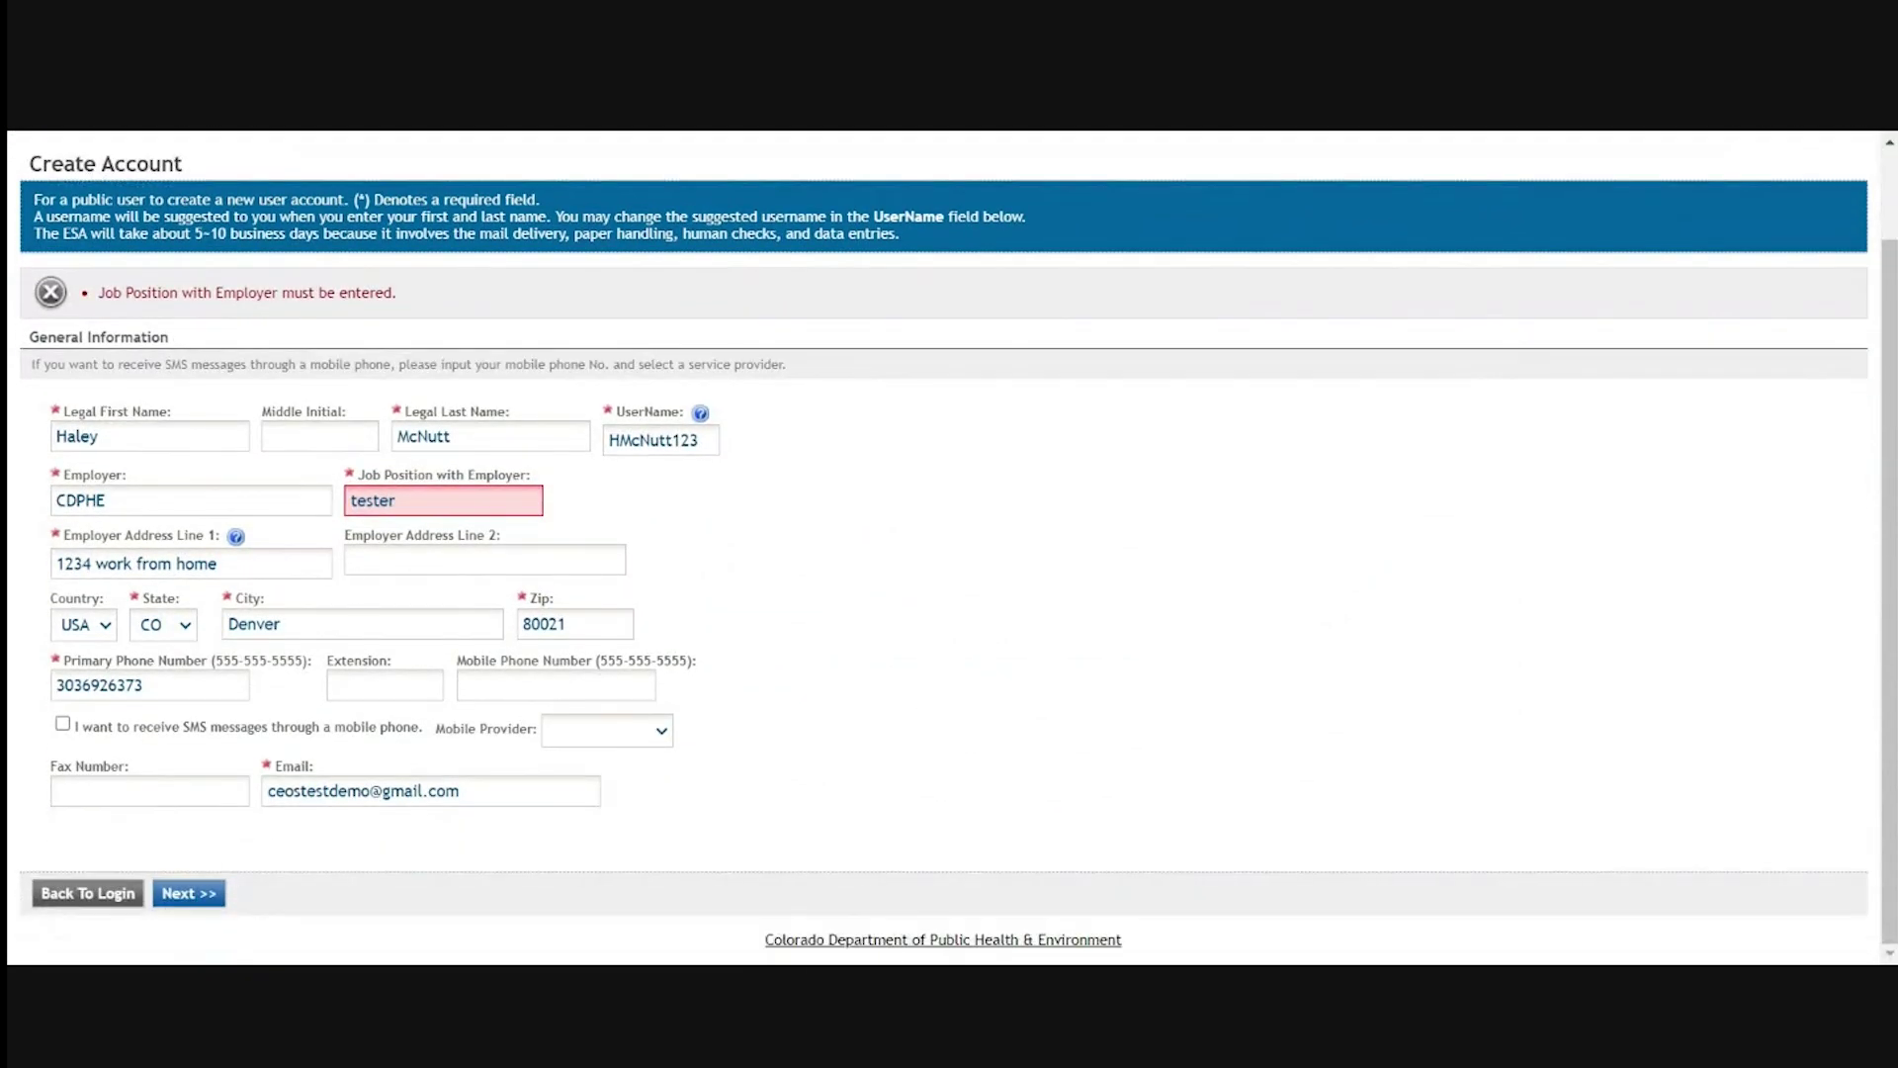
# Make the account a Responsible Official for Clean Water Construction Permits and begin associating a facility
pyautogui.click(198, 899)
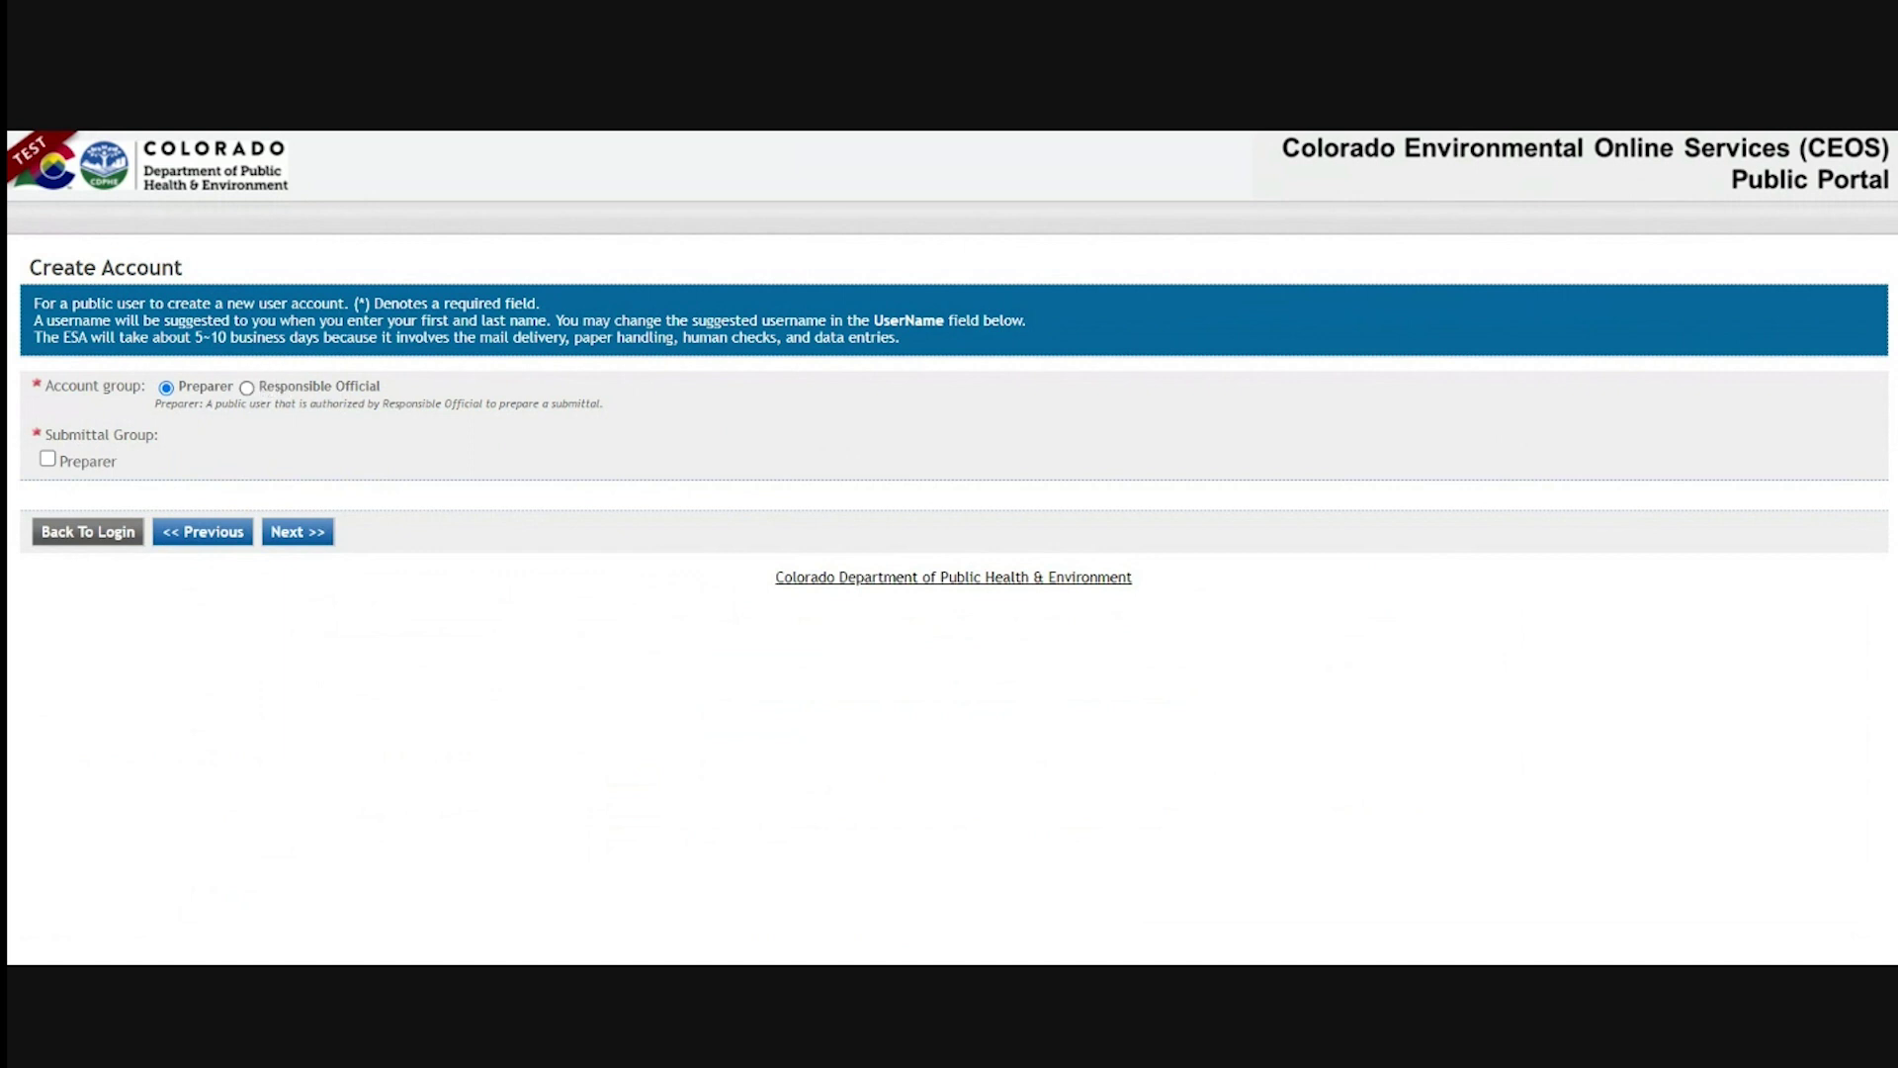
pyautogui.click(247, 387)
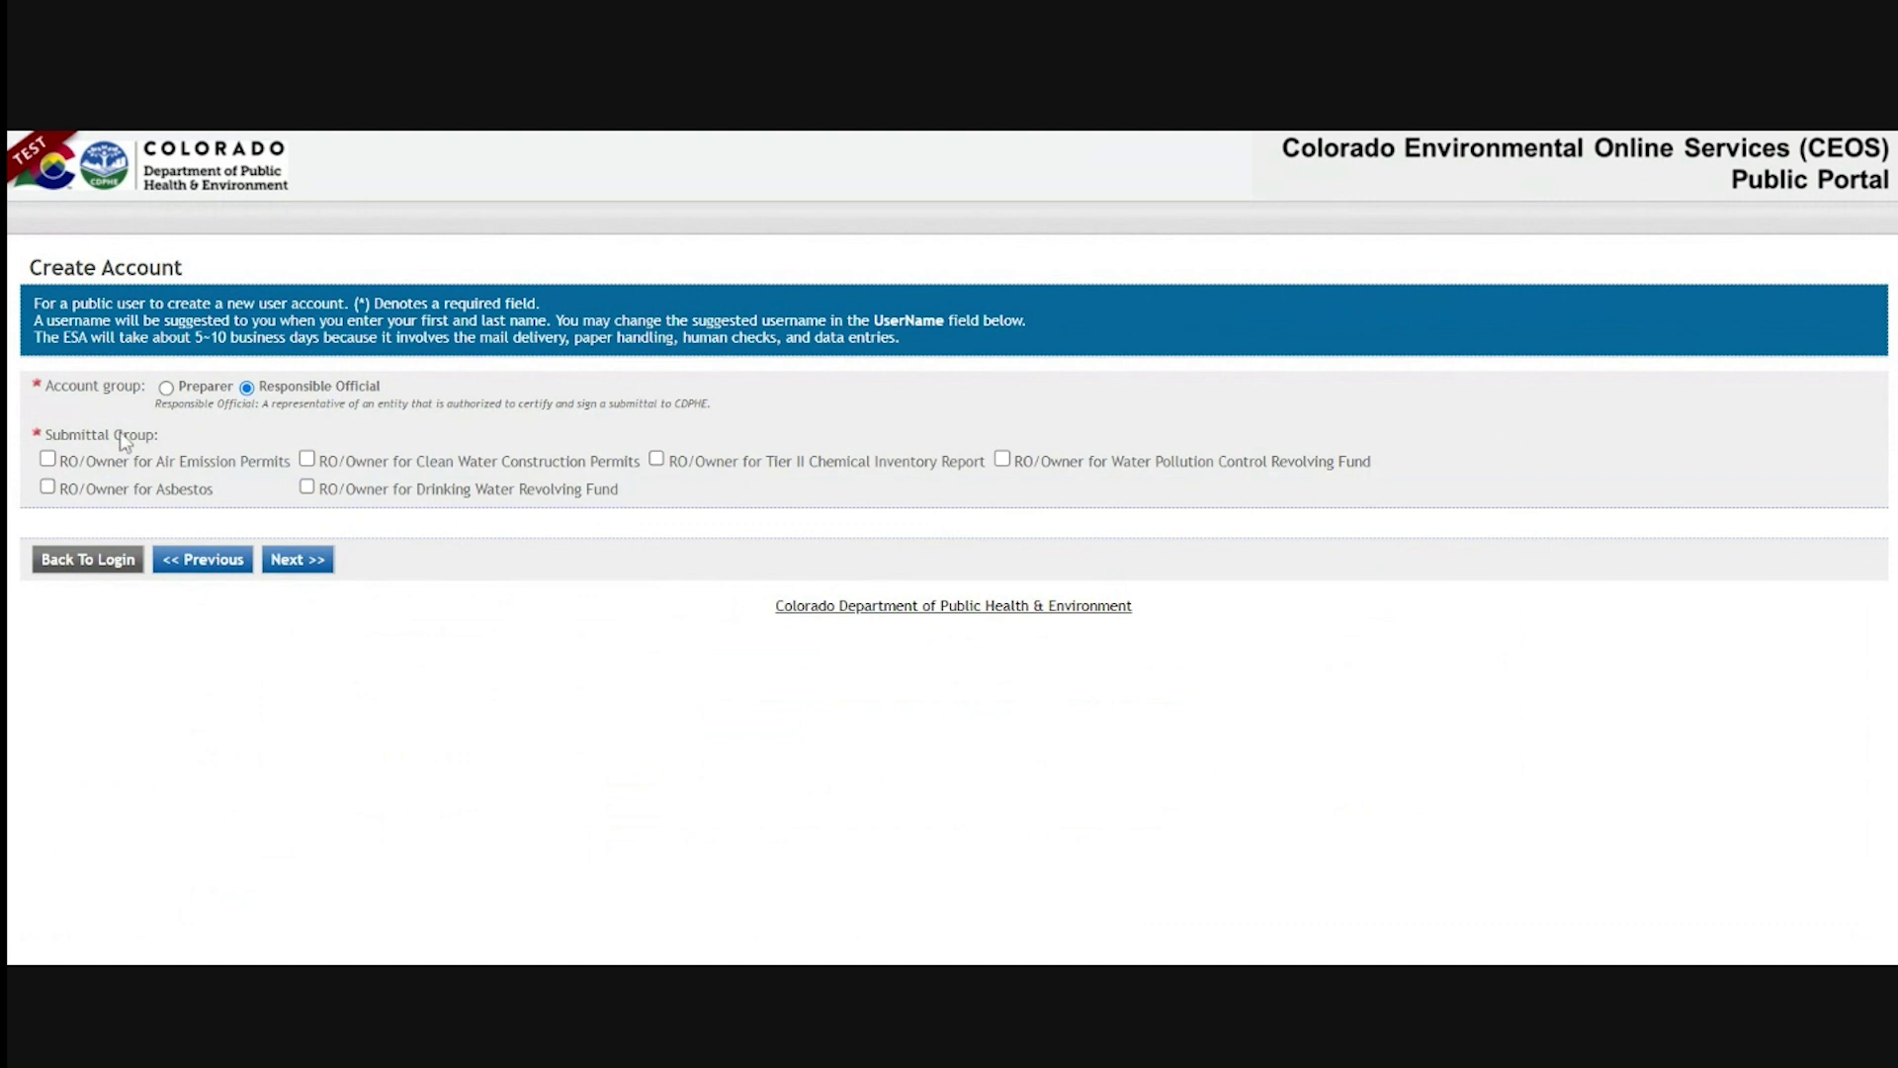
pyautogui.click(306, 461)
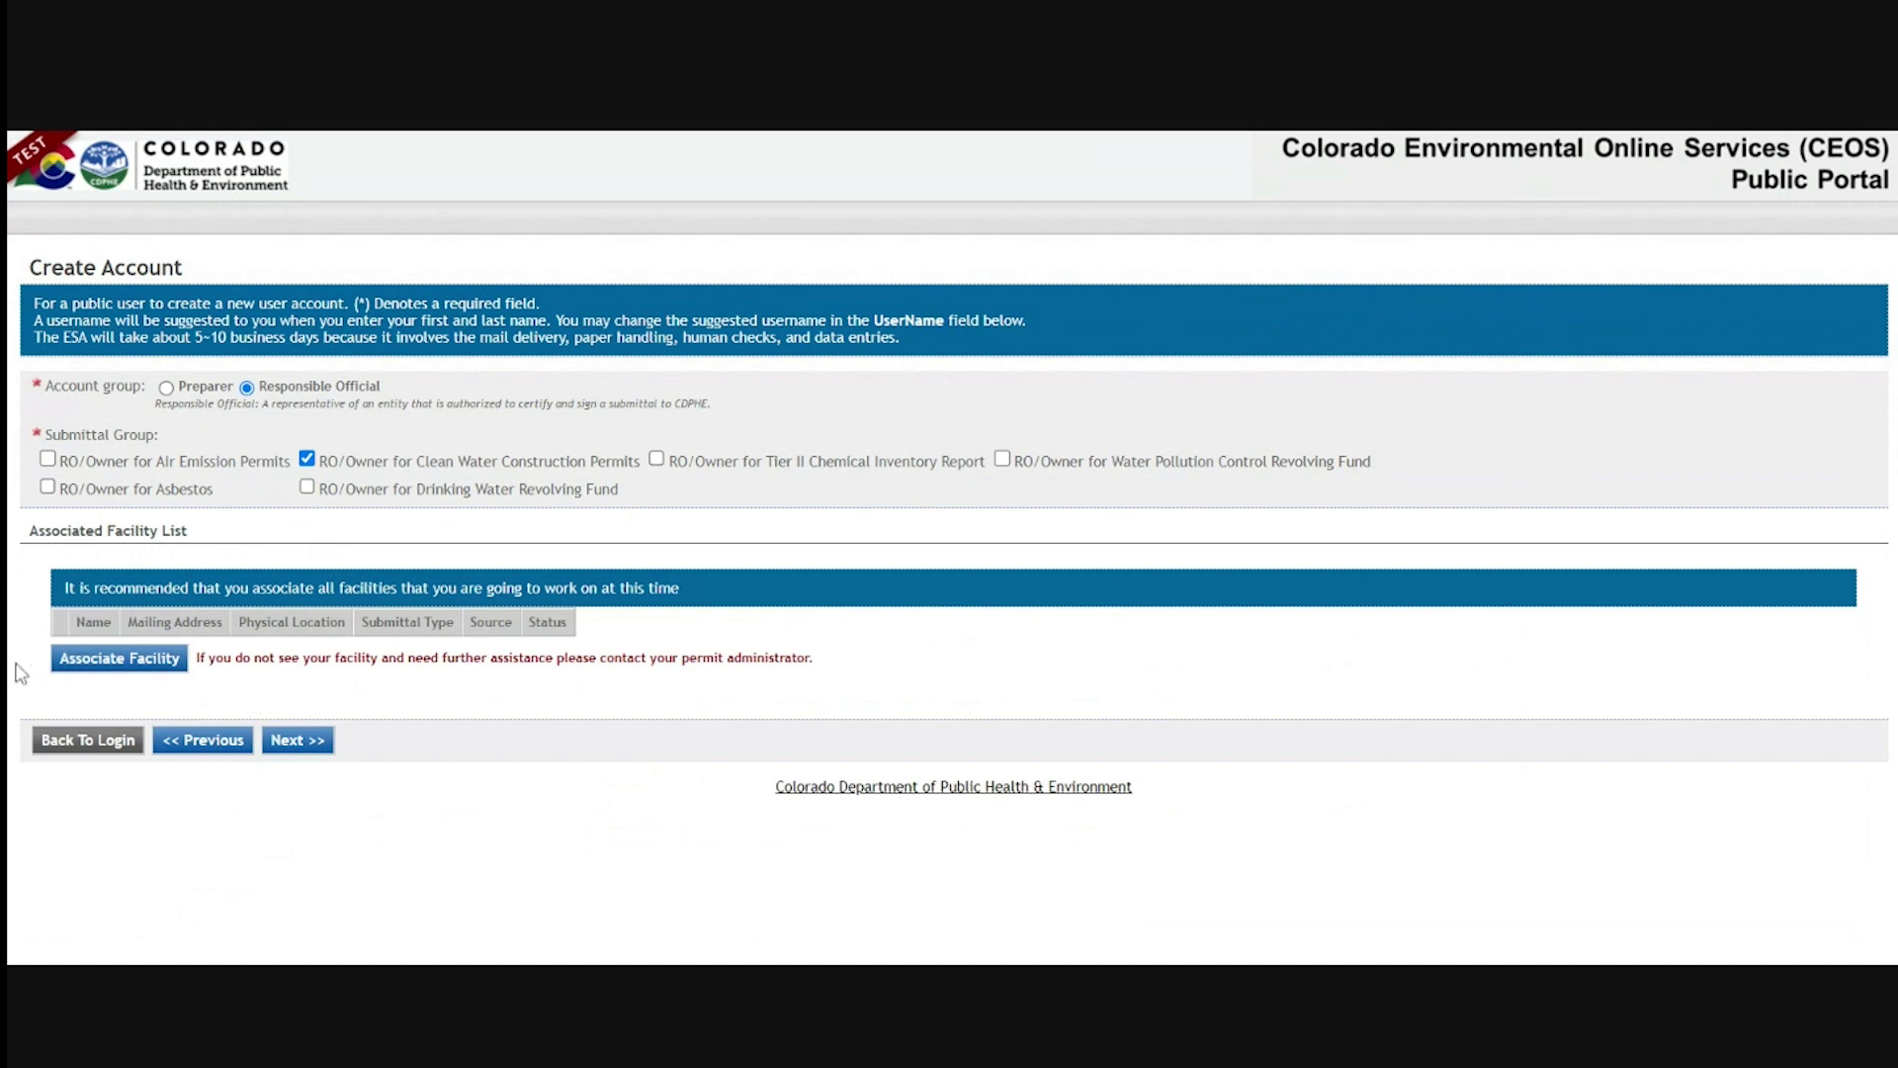
pyautogui.click(67, 667)
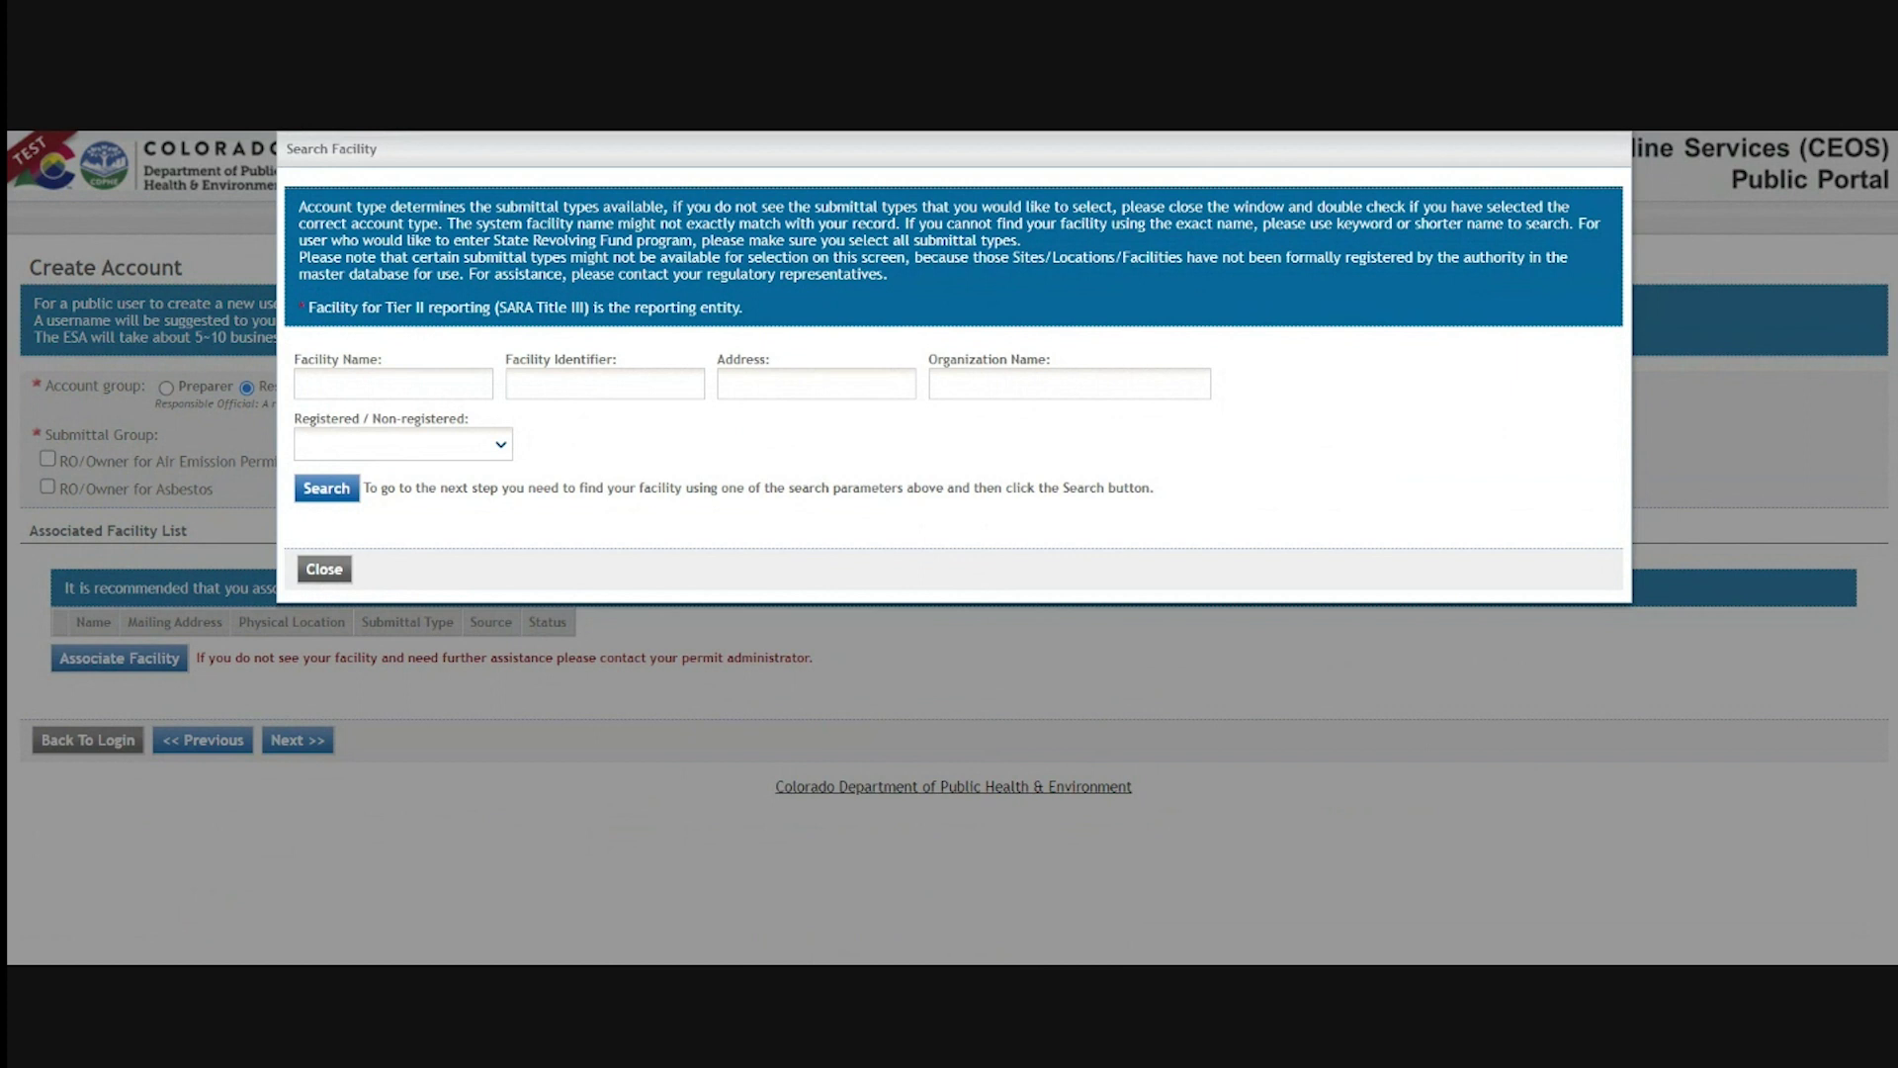
# Search for non-registered facilities matching 'CDPHE'
pyautogui.click(393, 384)
pyautogui.write('CDPHE')
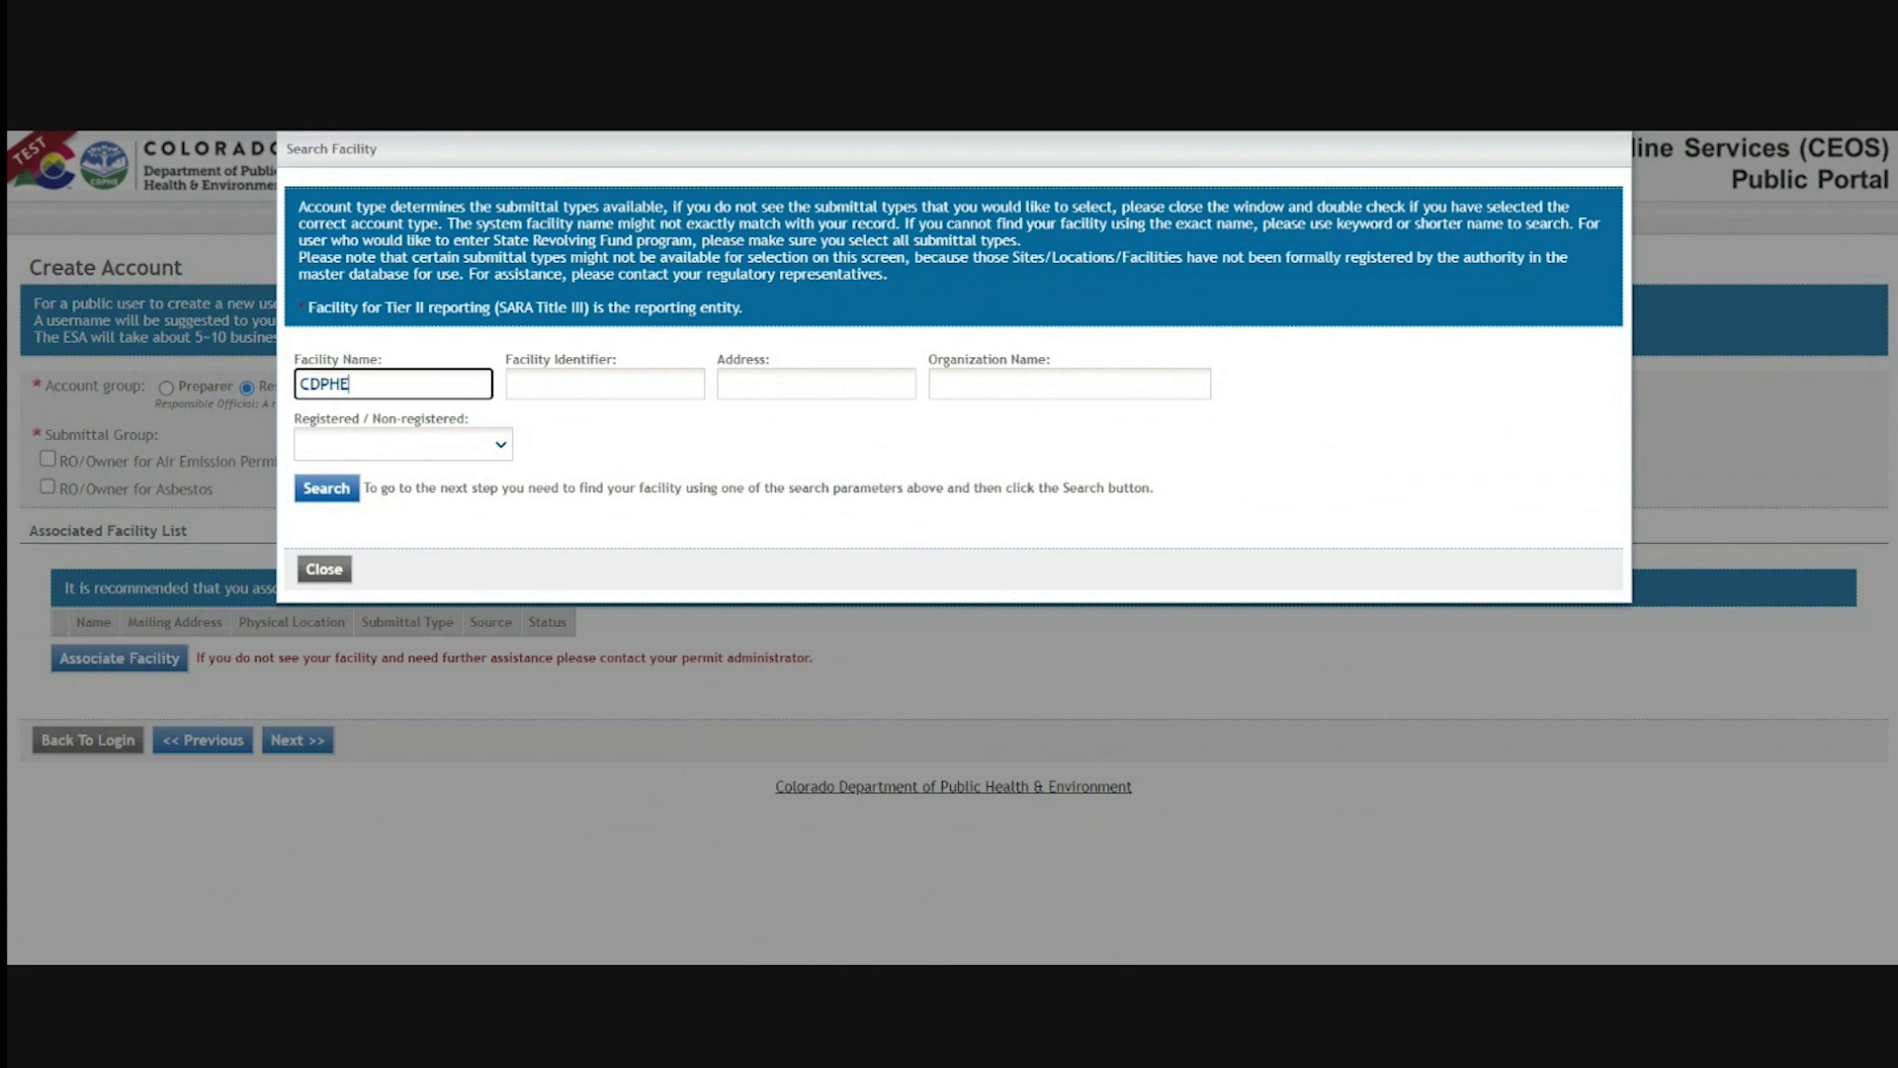
pyautogui.click(431, 452)
pyautogui.click(362, 475)
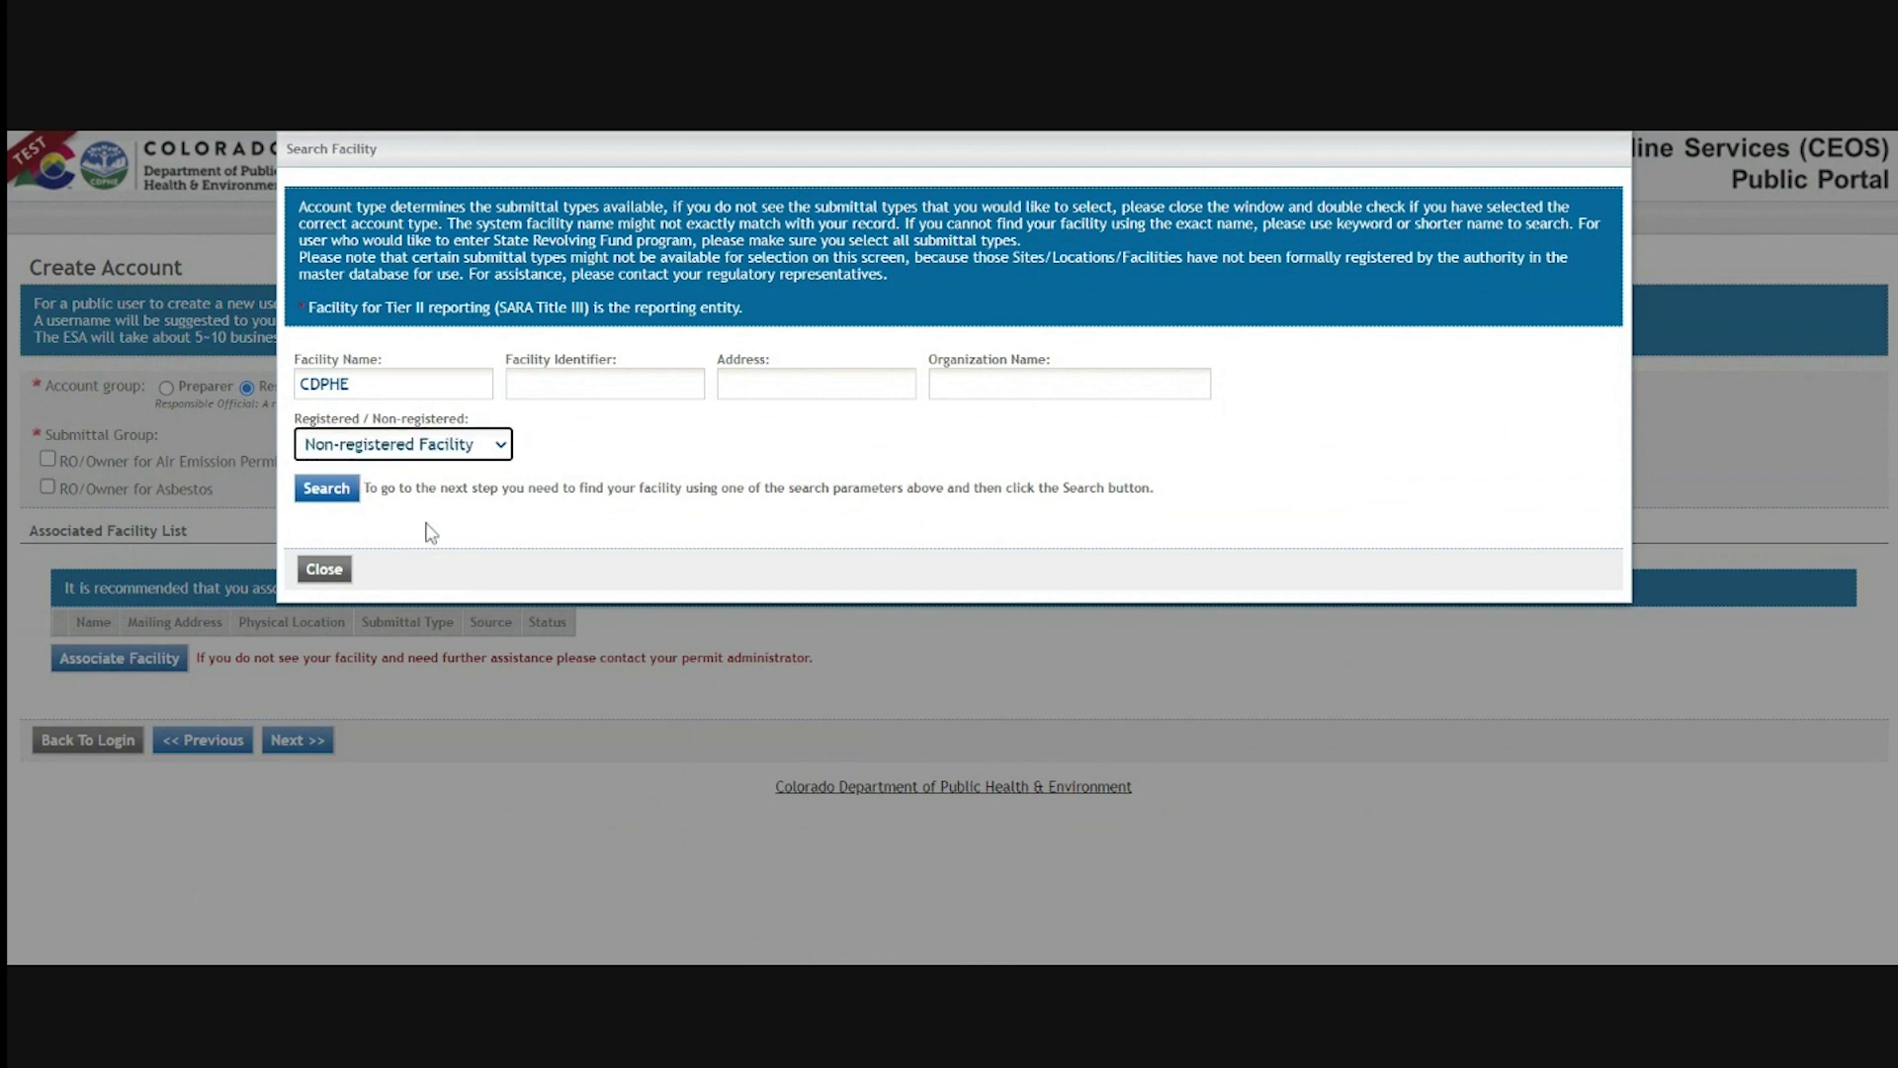
pyautogui.click(325, 489)
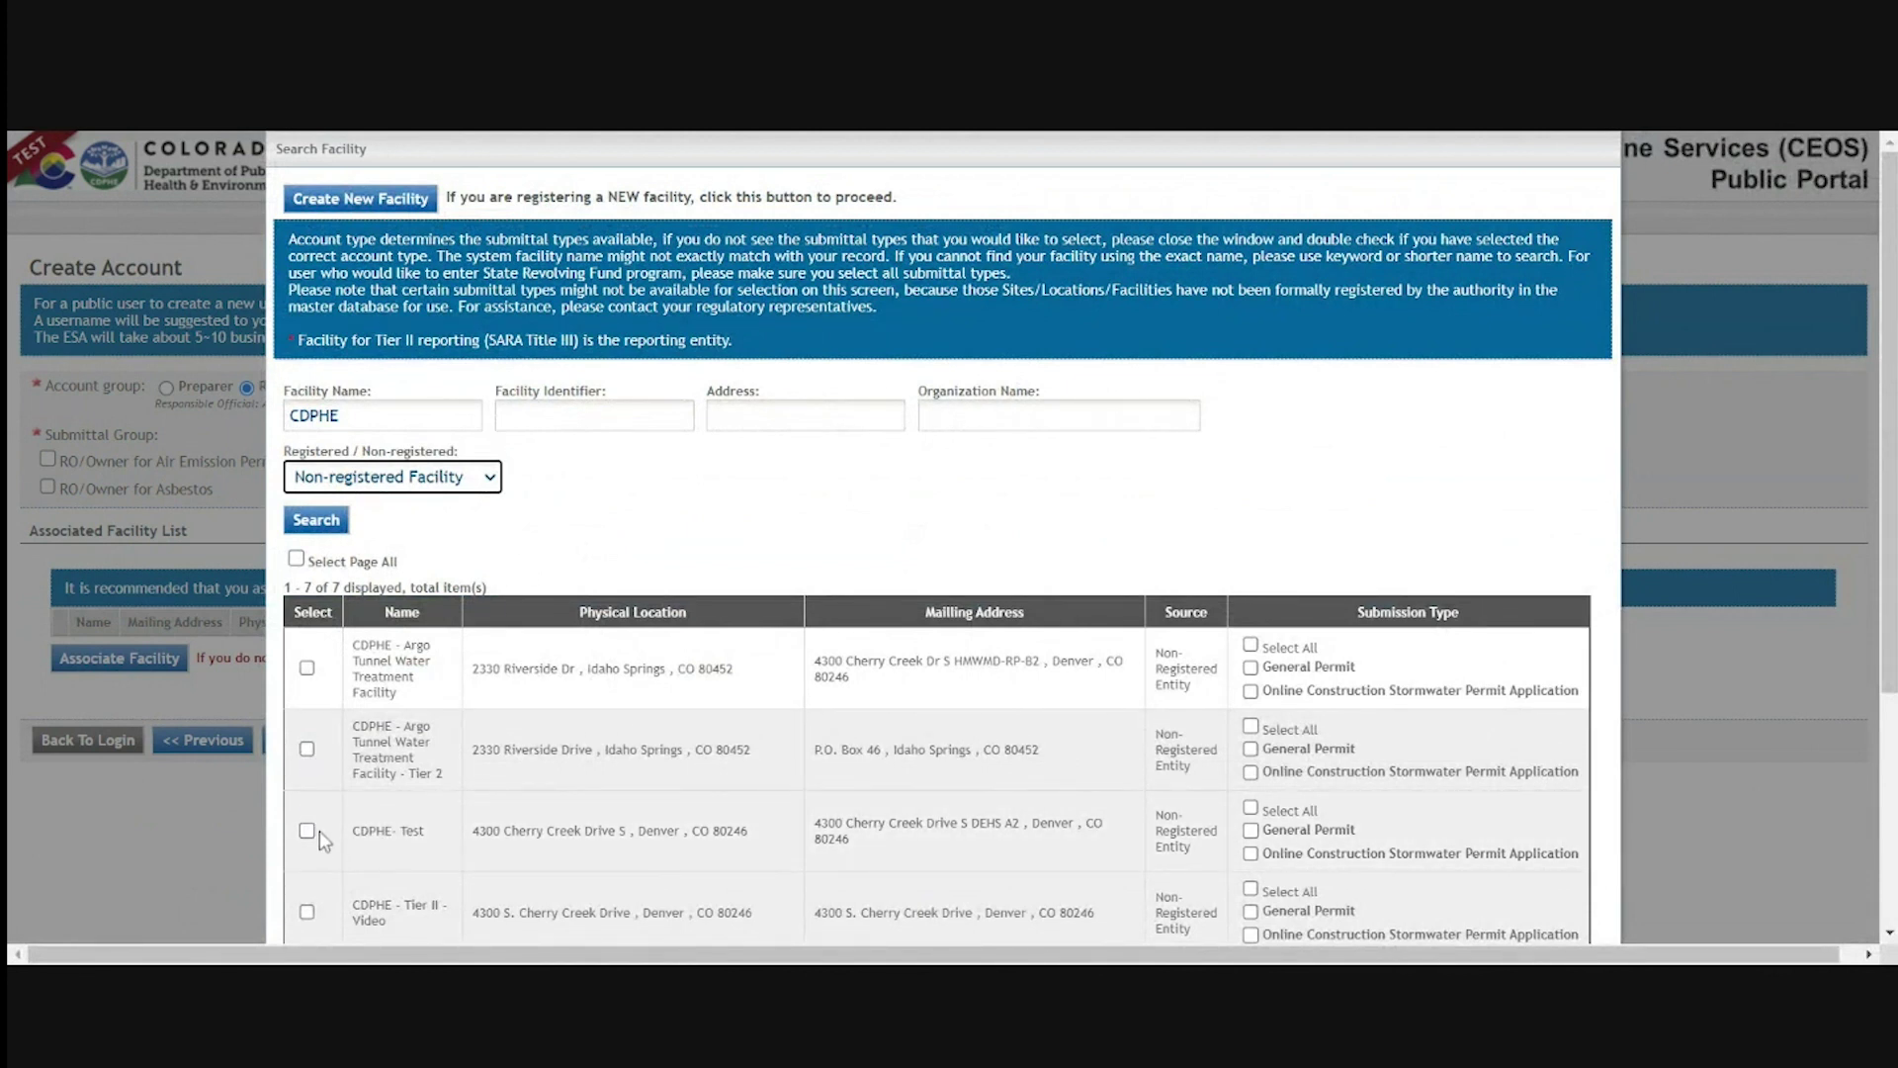
# Select the CDPHE- Test facility with all submission types and confirm it
pyautogui.click(318, 830)
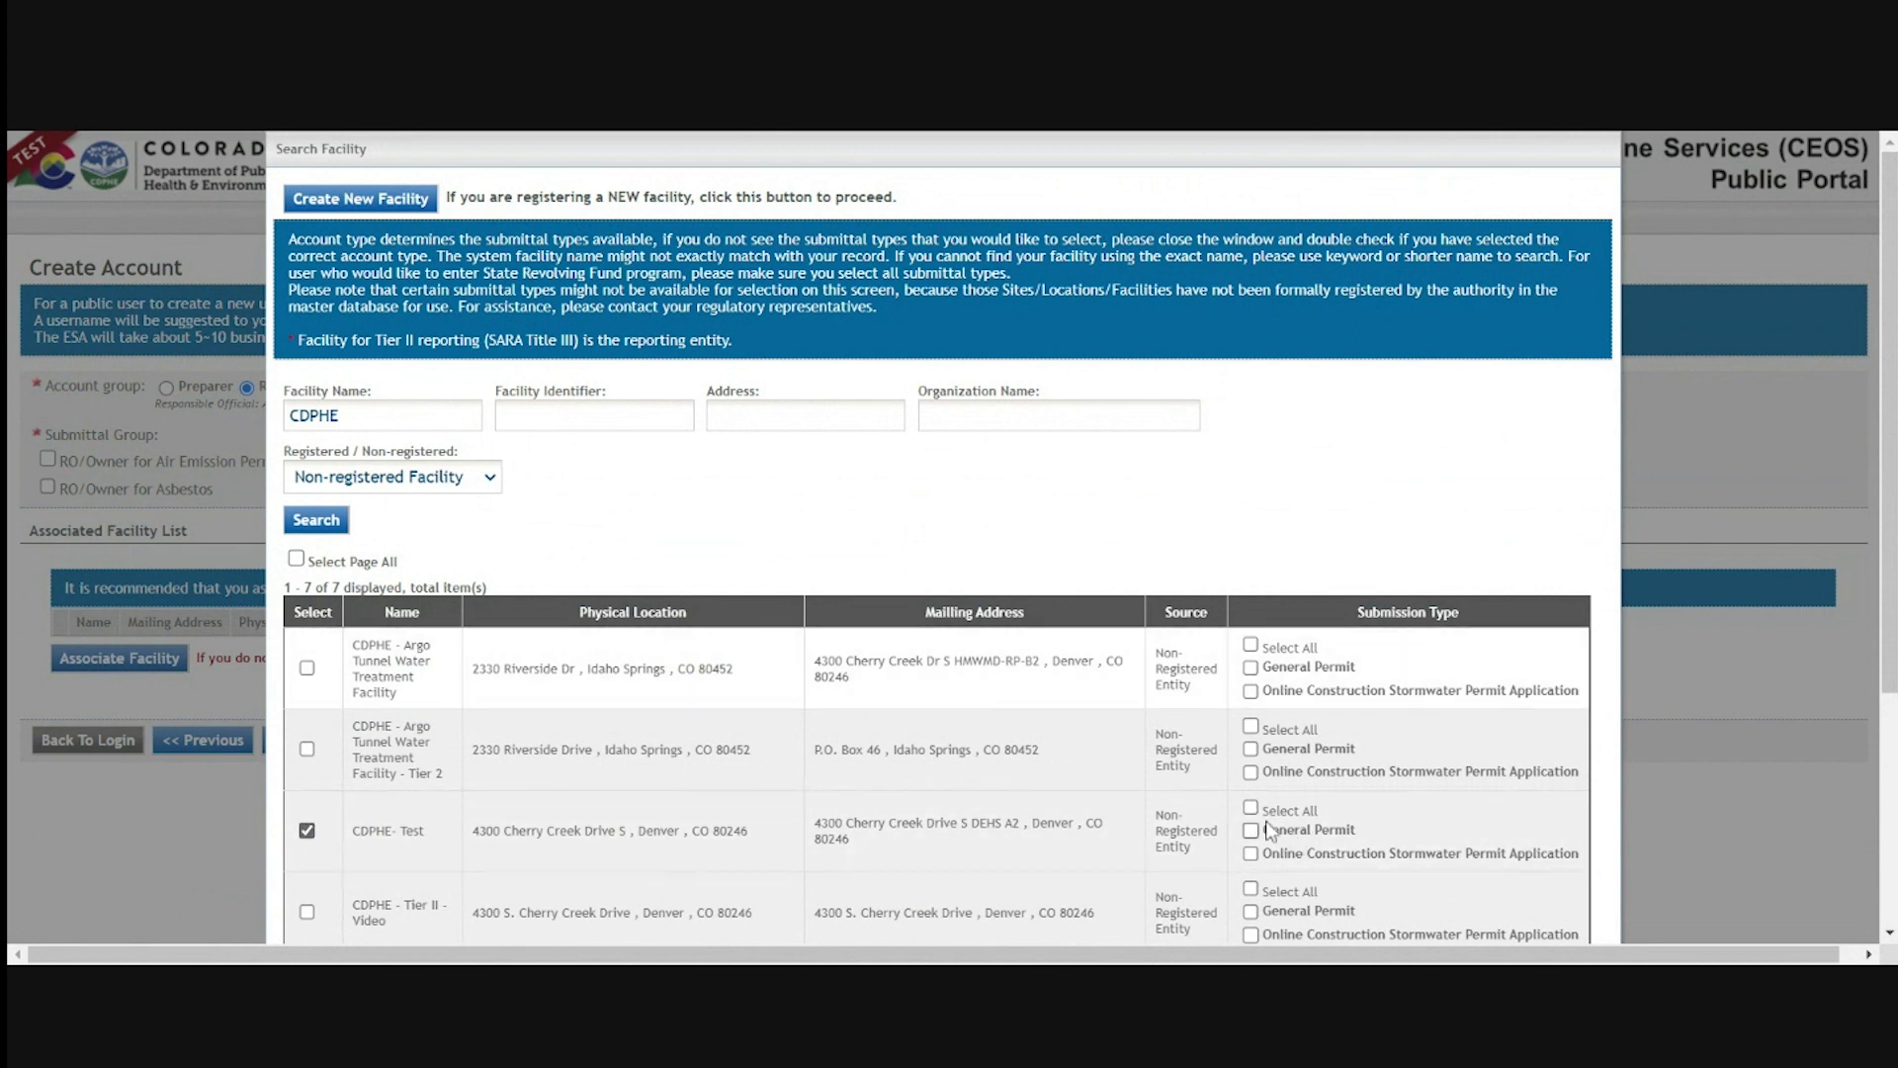
pyautogui.click(1251, 808)
pyautogui.scroll(-1, 1146, 890)
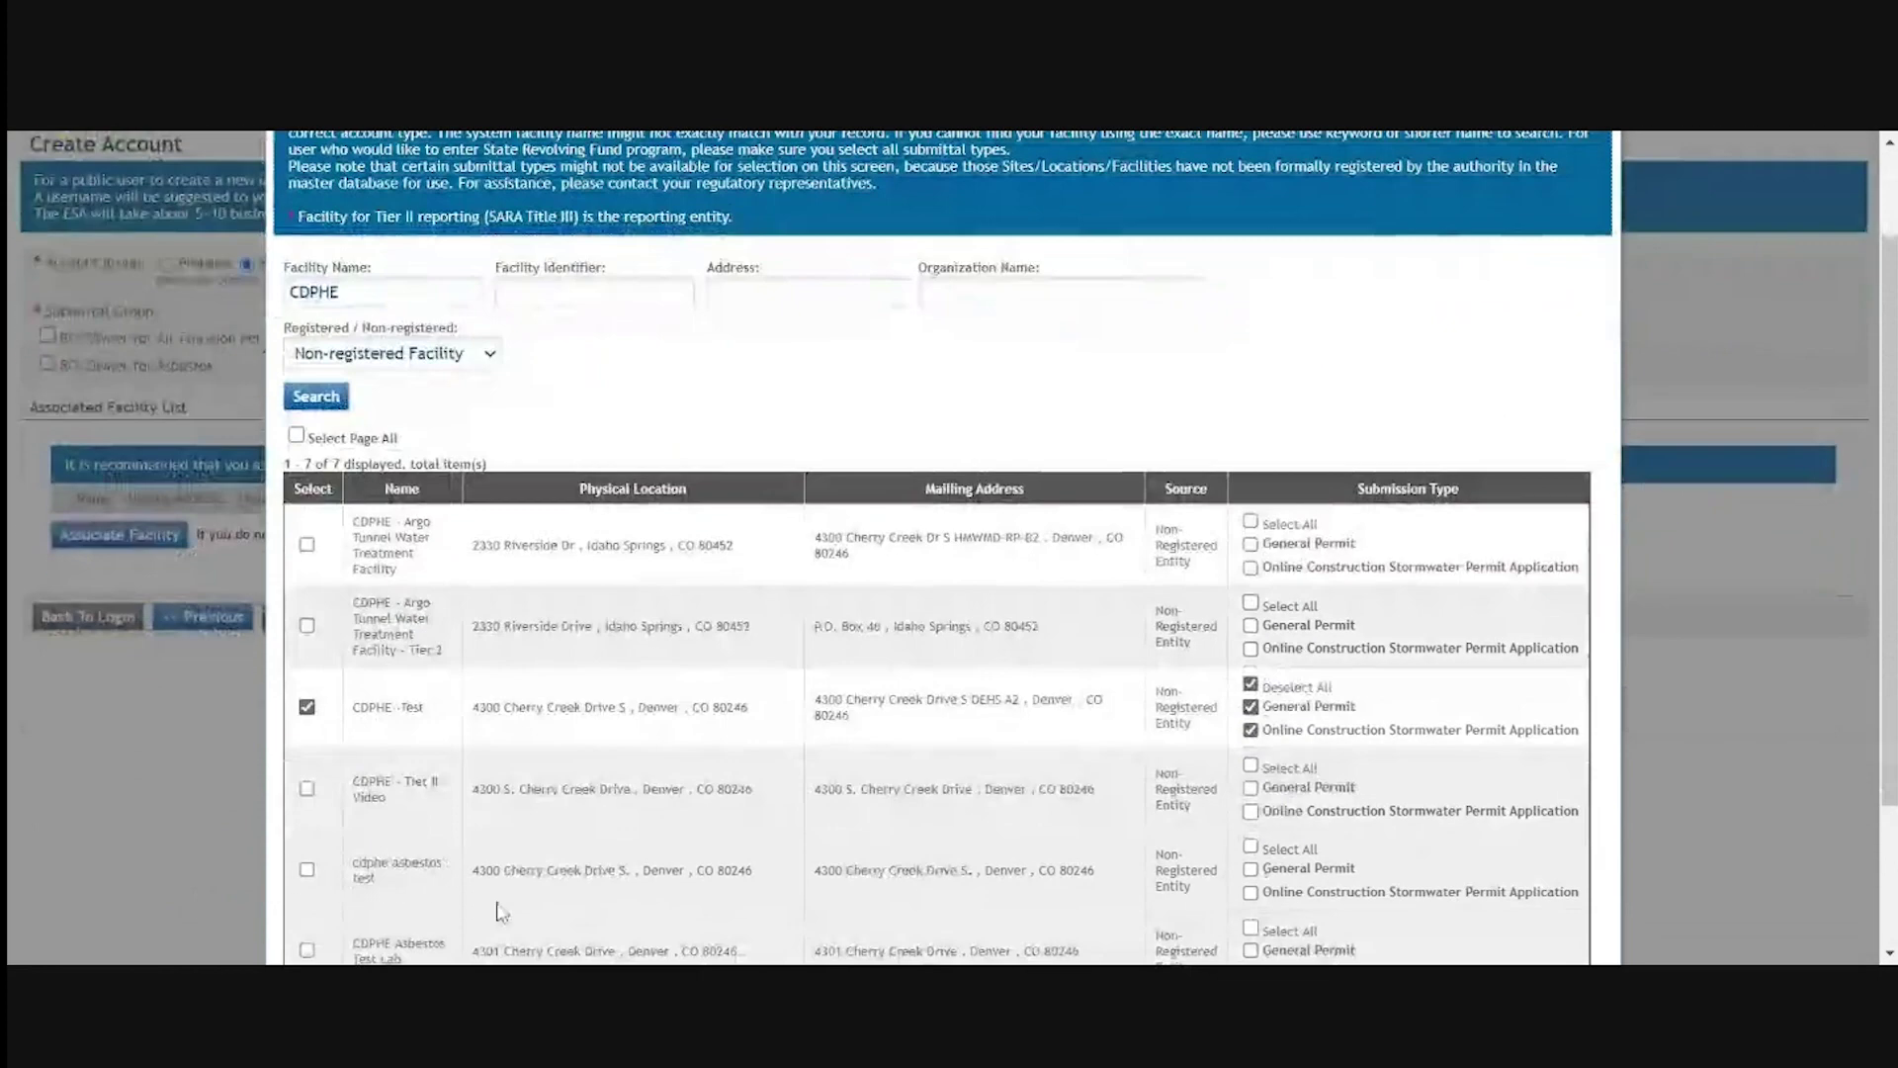
pyautogui.scroll(-2, 505, 899)
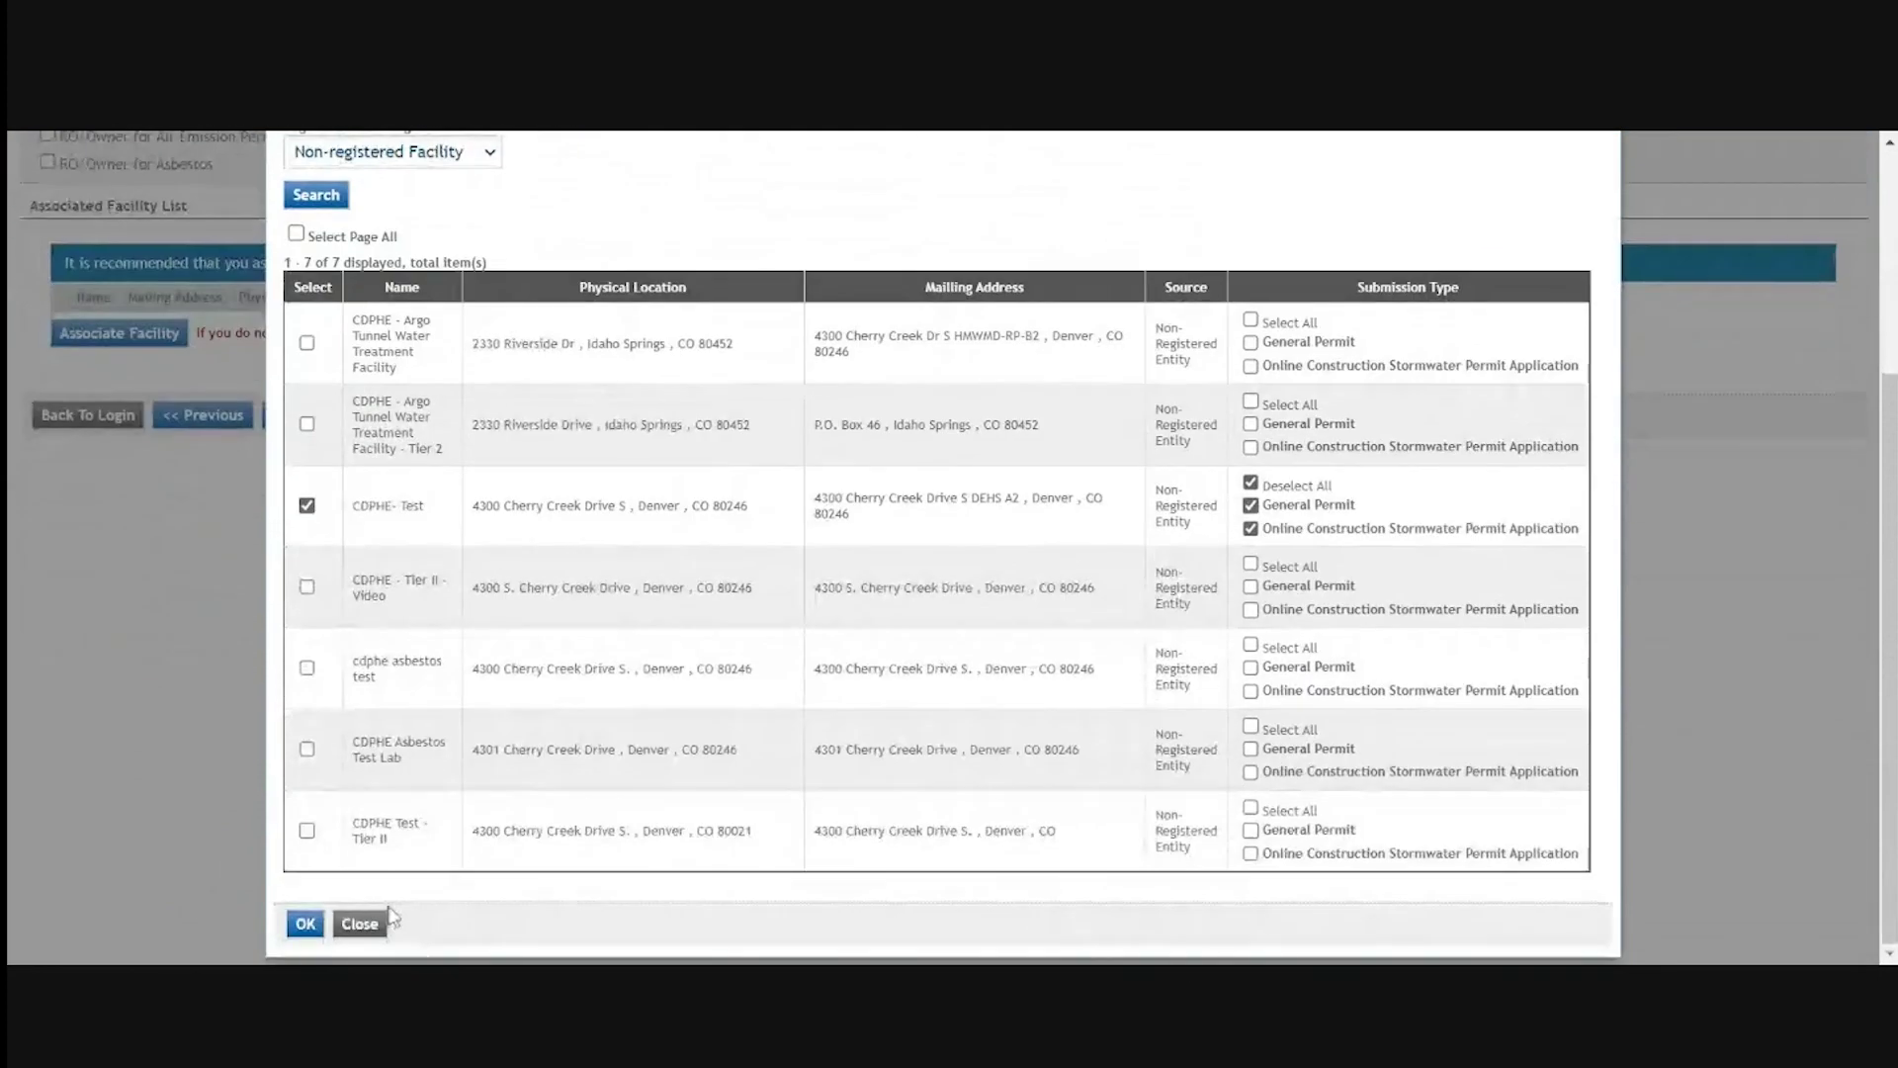
pyautogui.click(305, 925)
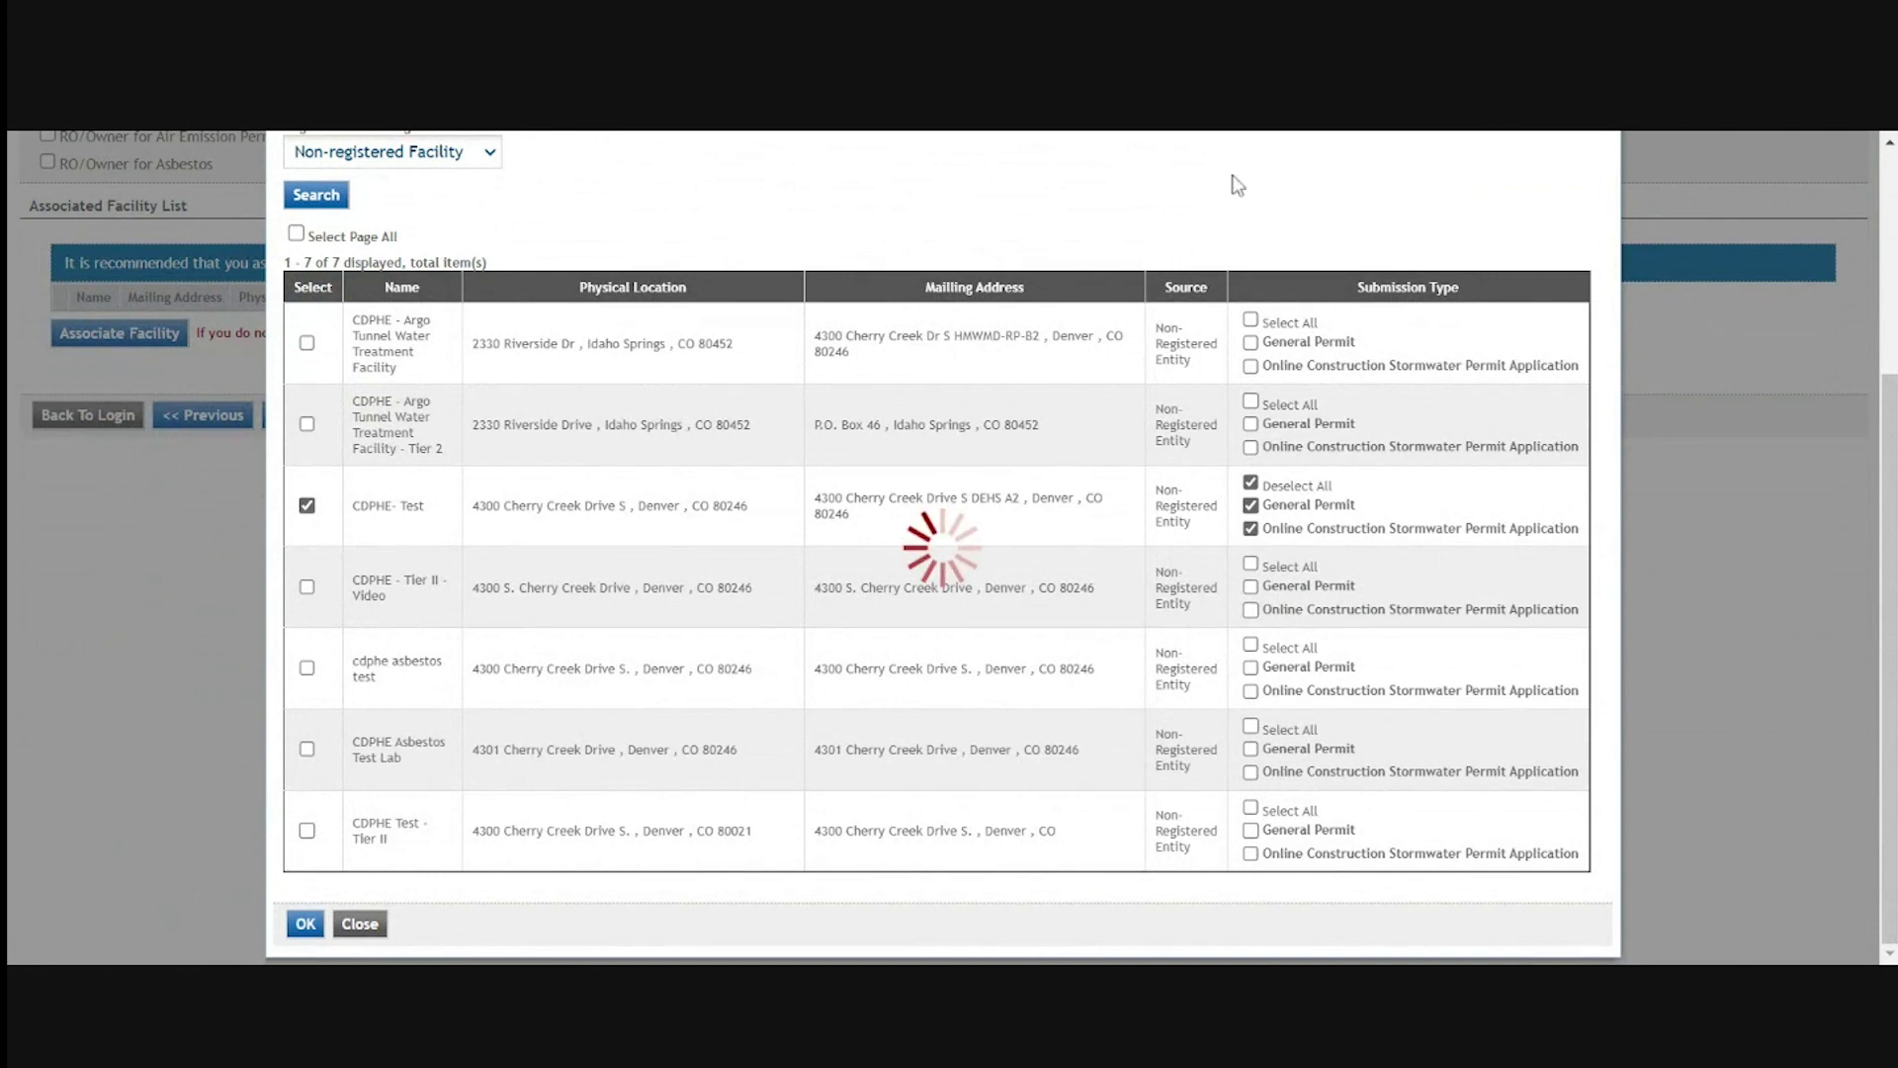
pyautogui.scroll(-1, 538, 636)
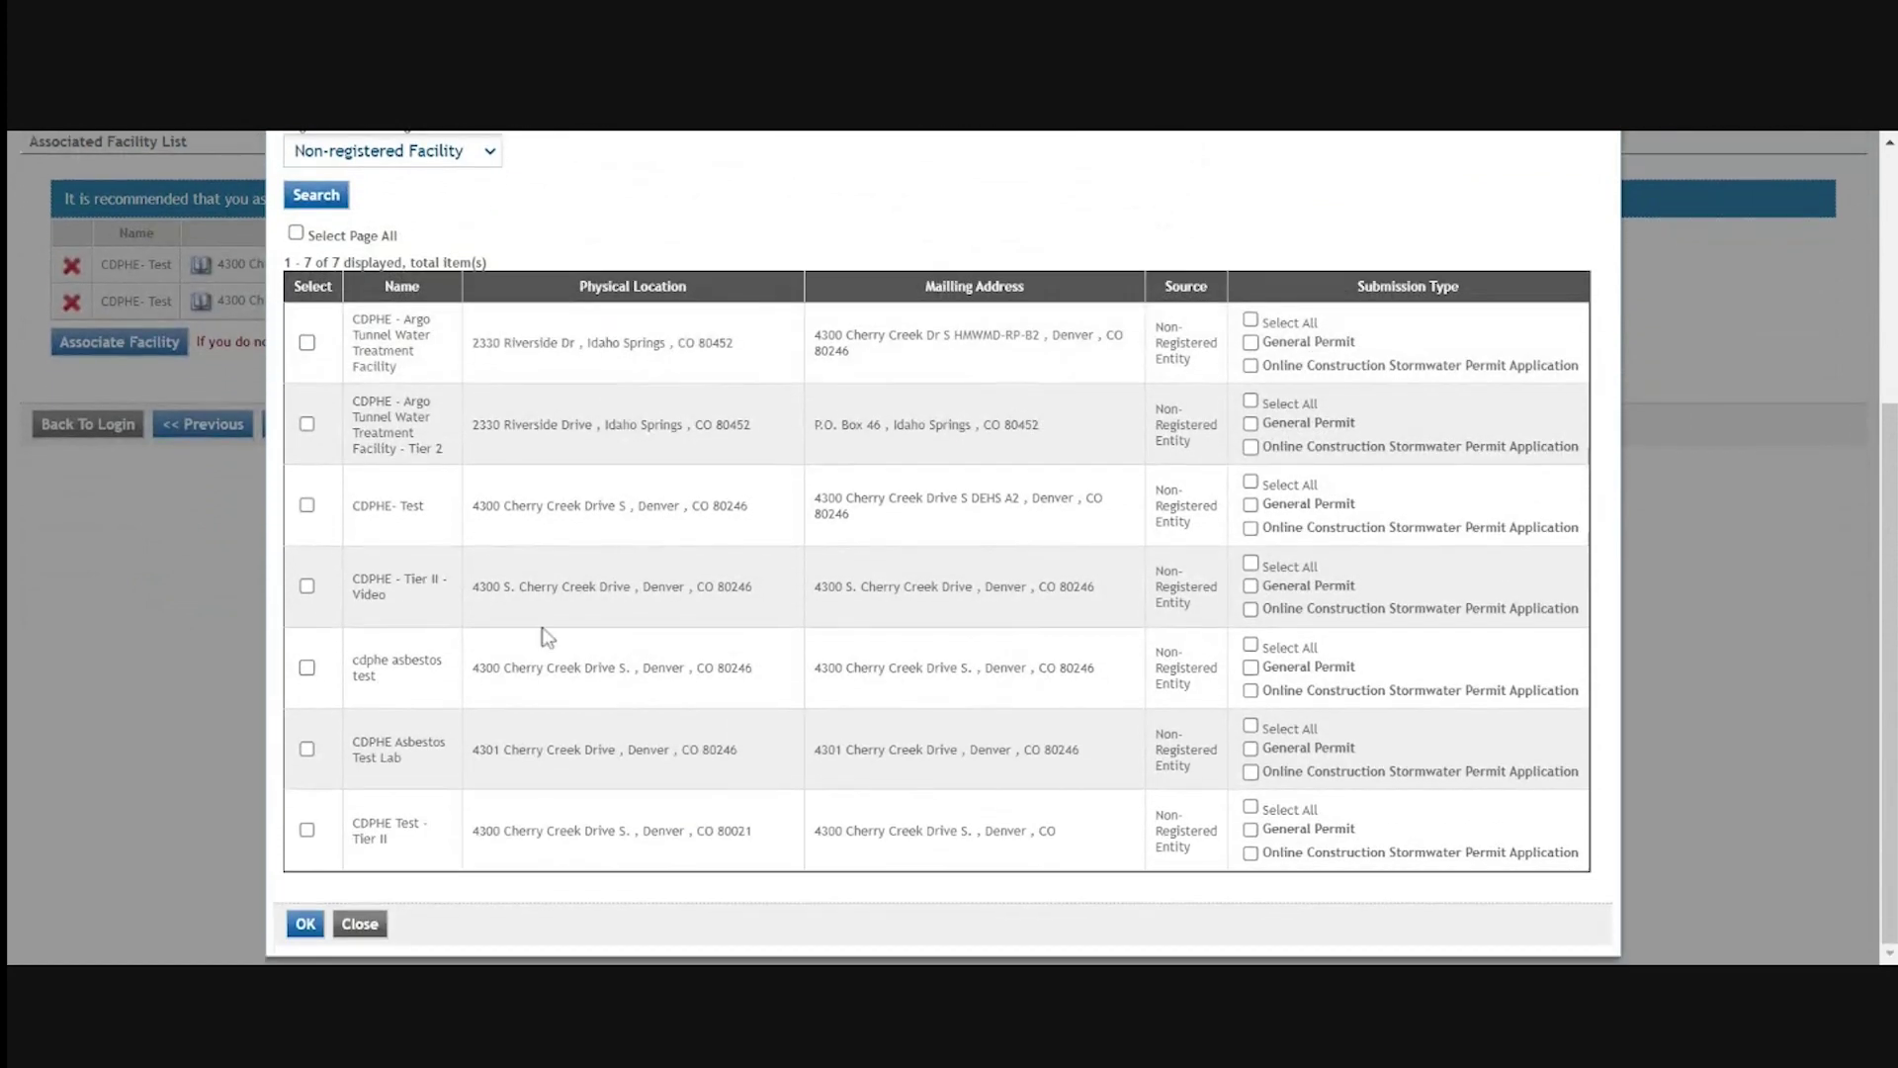
# Close the facility search and review the two pending CDPHE- Test entries in the facility list
pyautogui.click(377, 929)
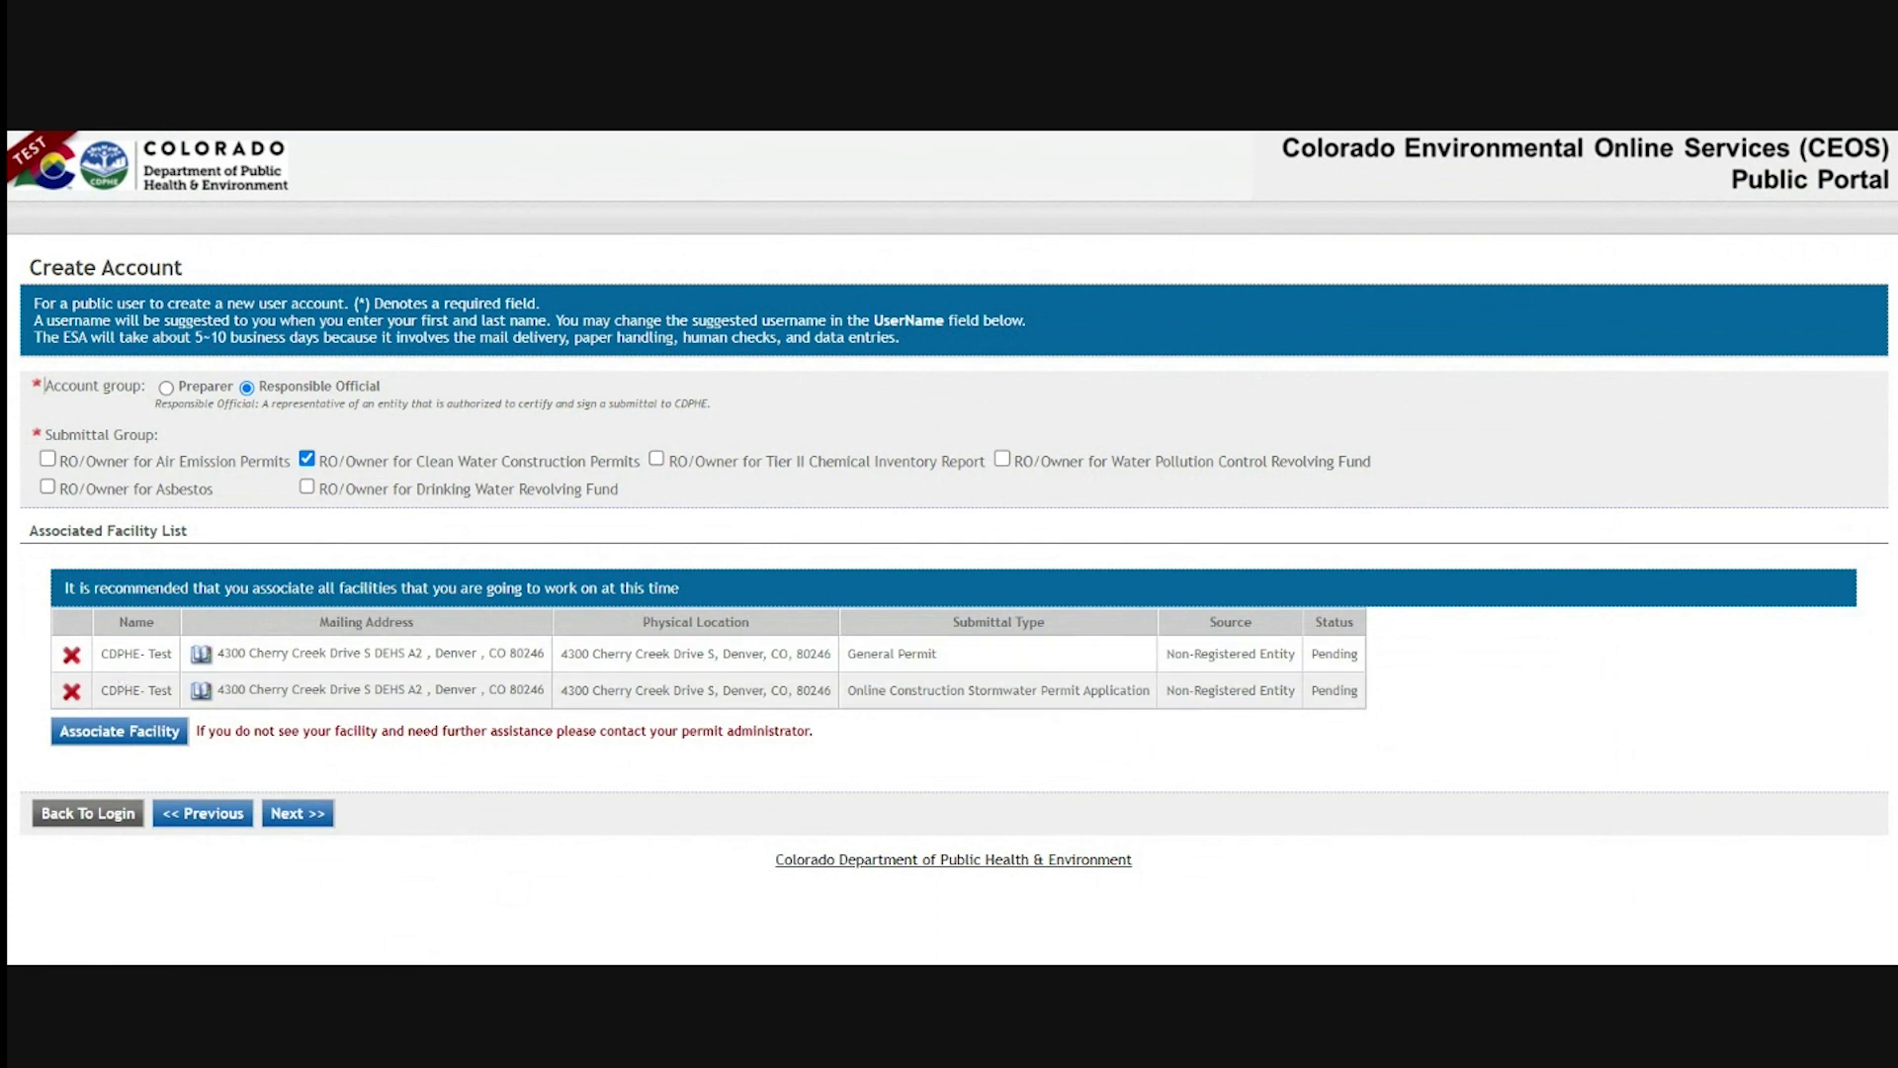
pyautogui.moveTo(108, 653); pyautogui.dragTo(147, 653)
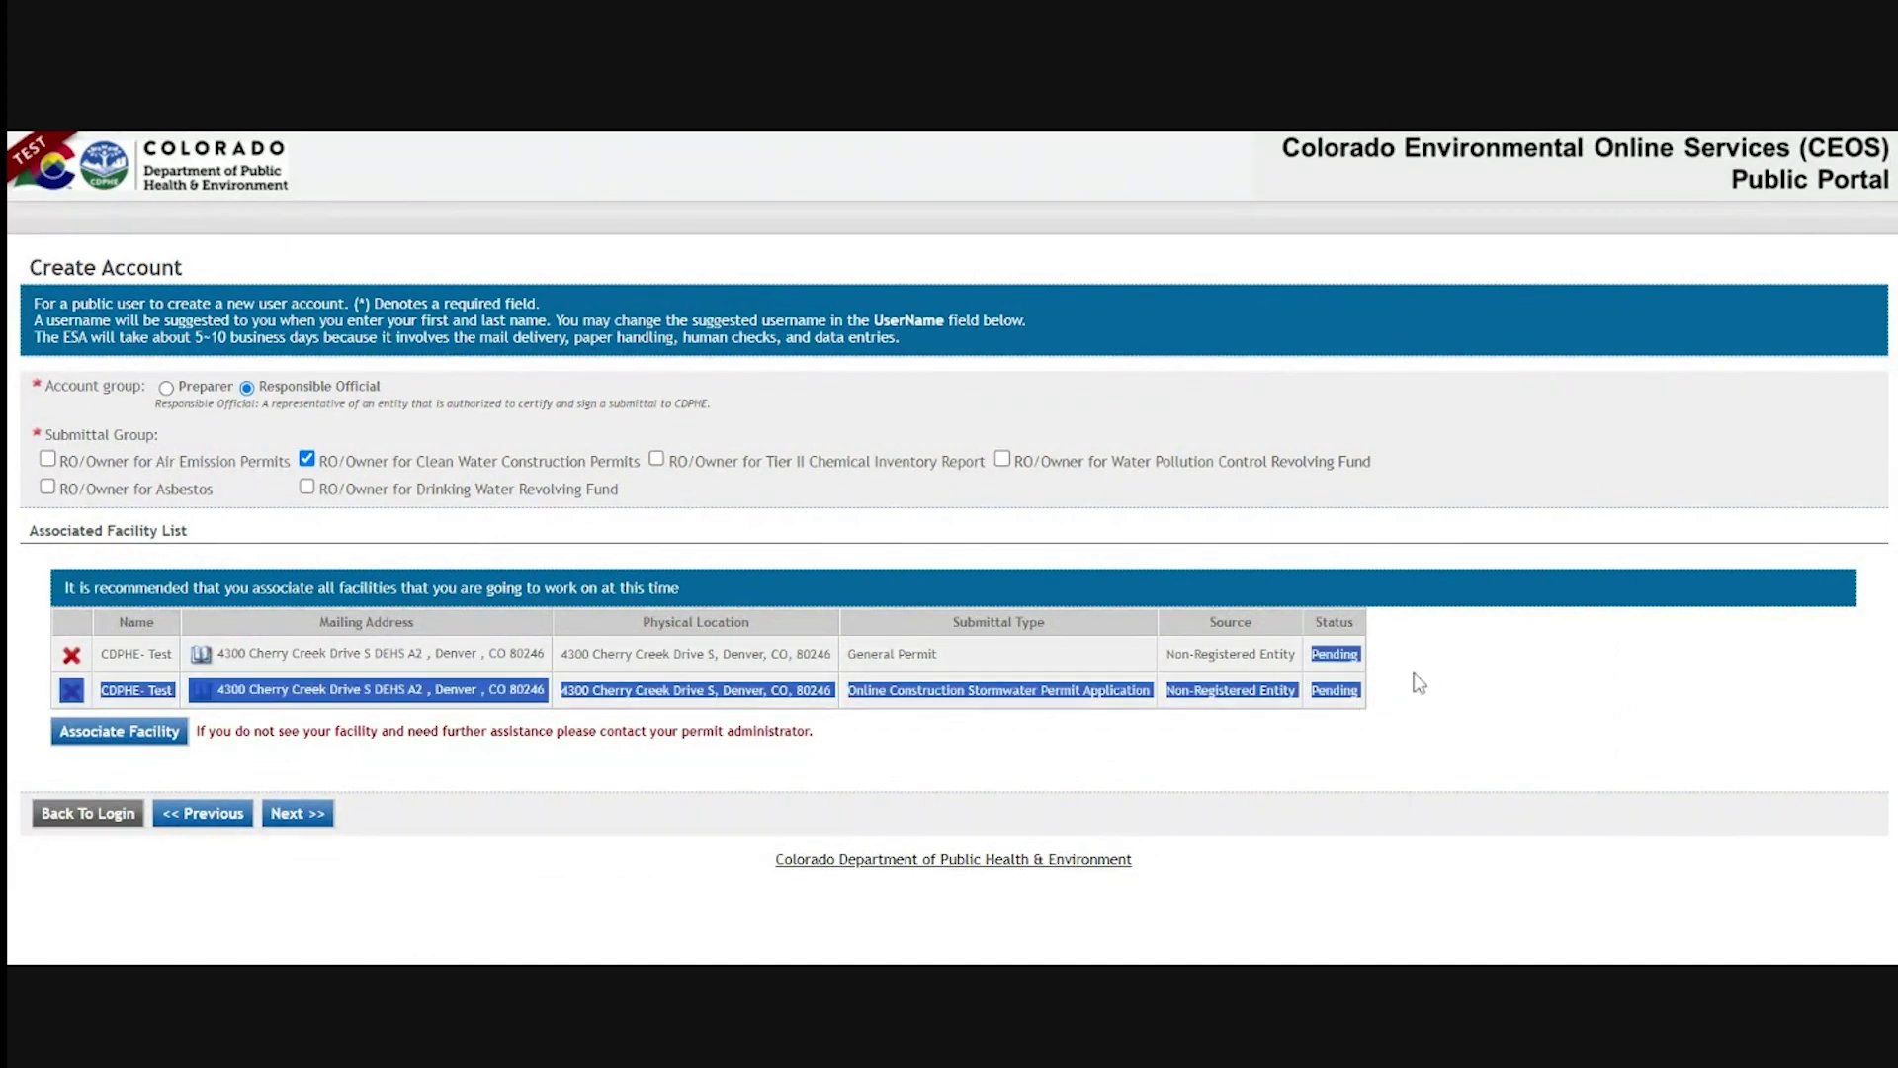
pyautogui.click(512, 826)
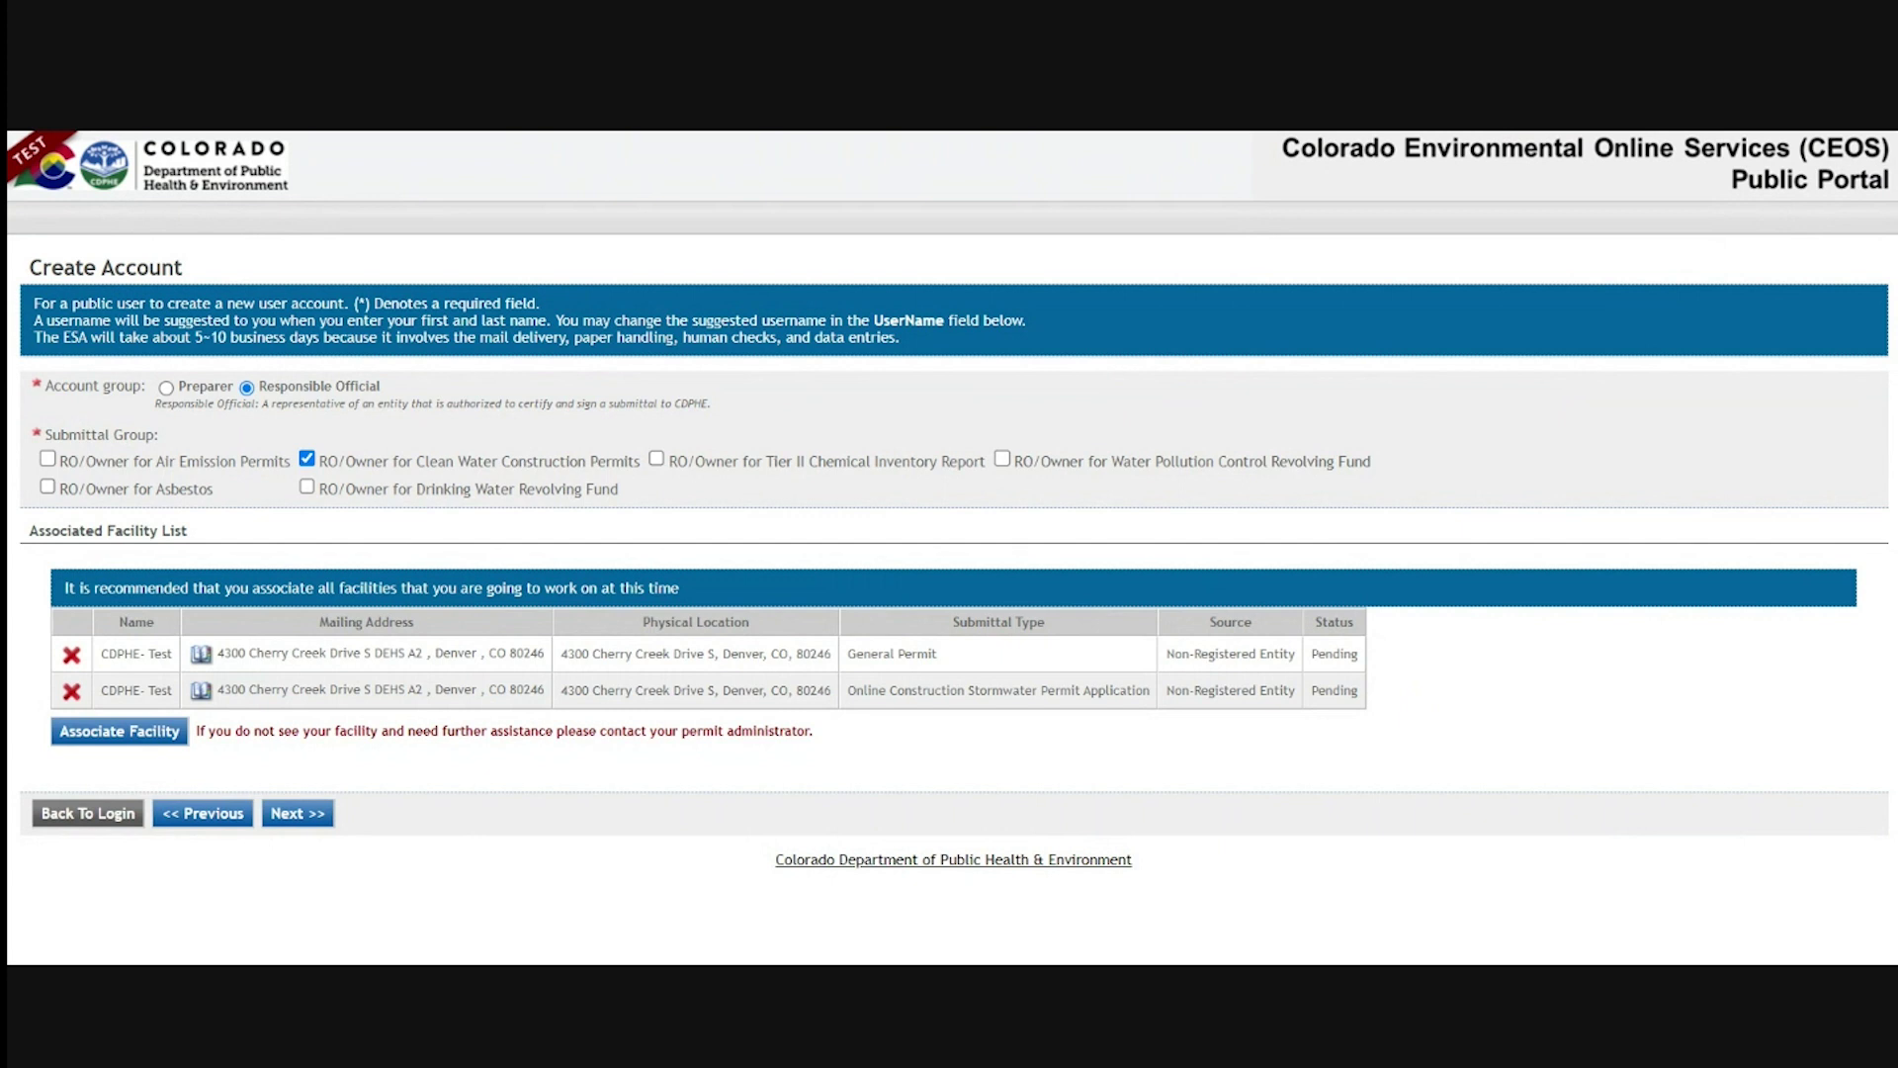
# Answer security questions 1–5 (sibling, book, hospital, best friend, teacher) and continue
pyautogui.click(295, 813)
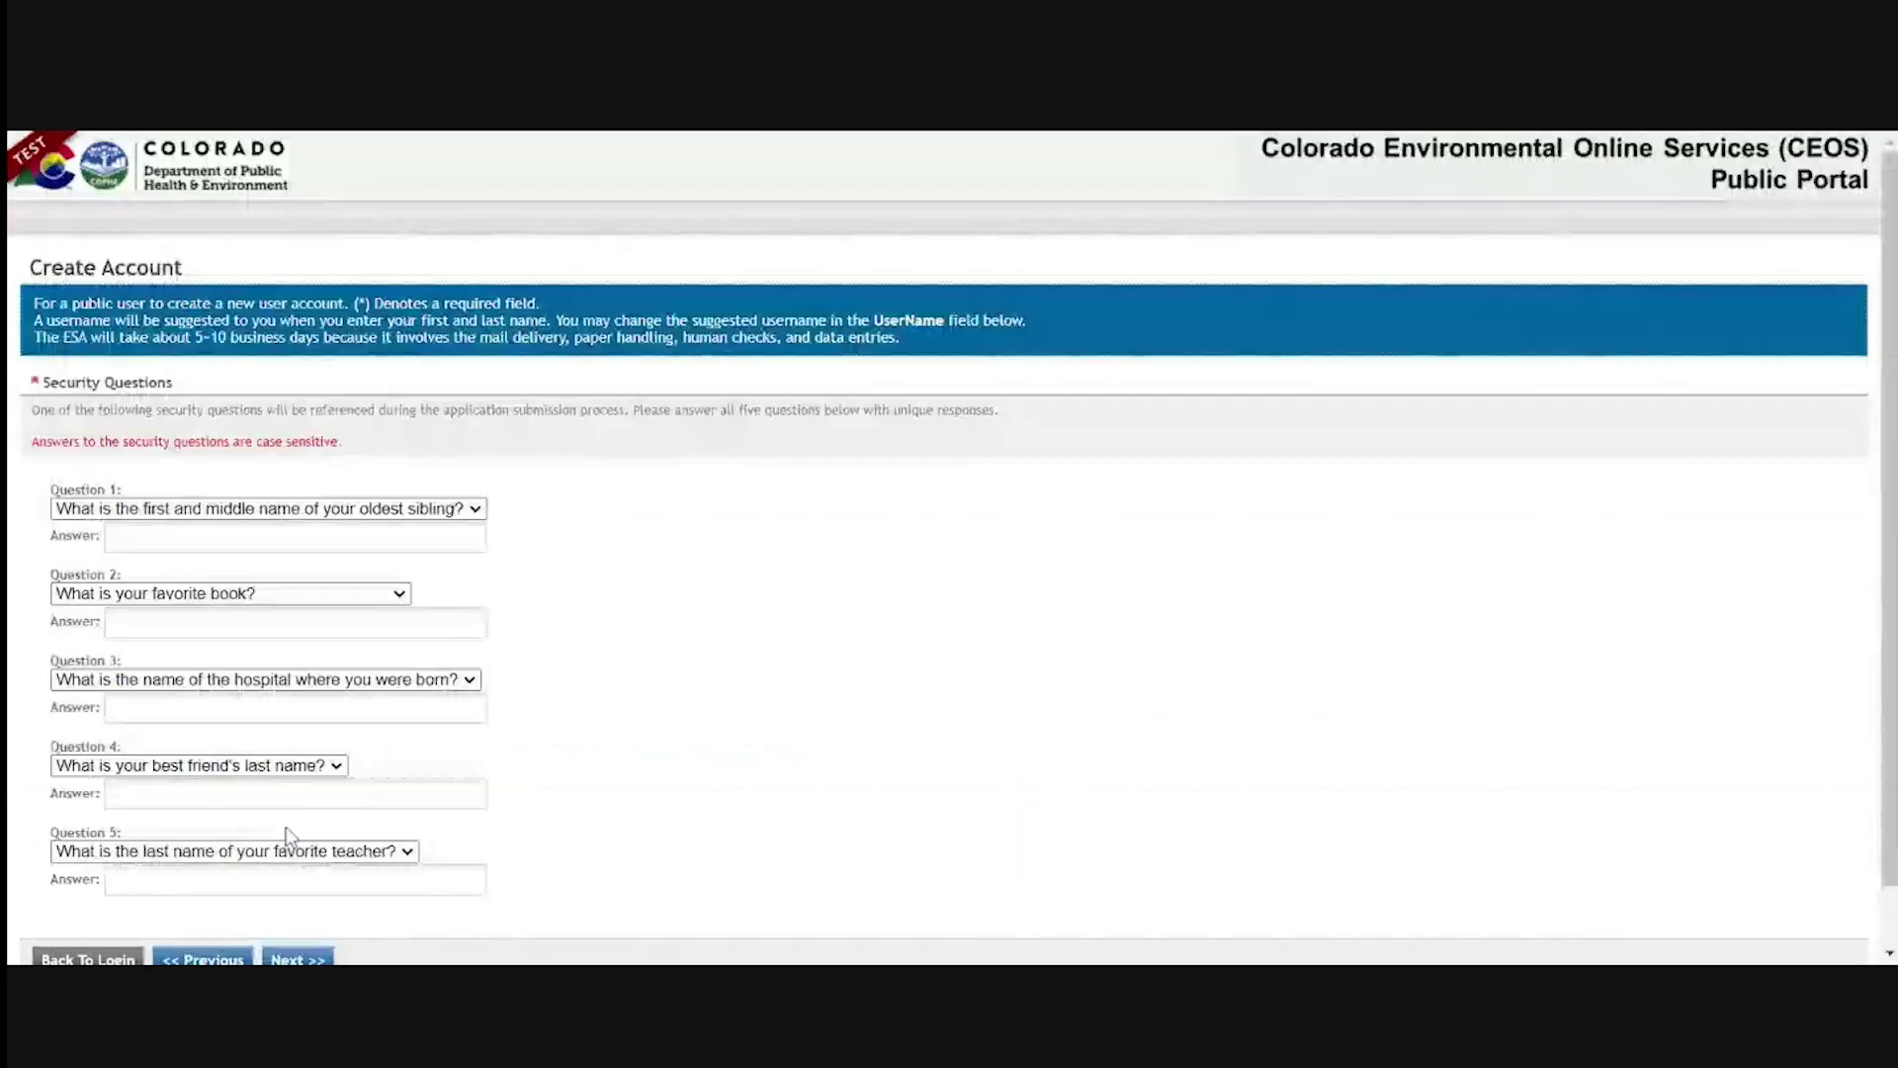
pyautogui.click(119, 537)
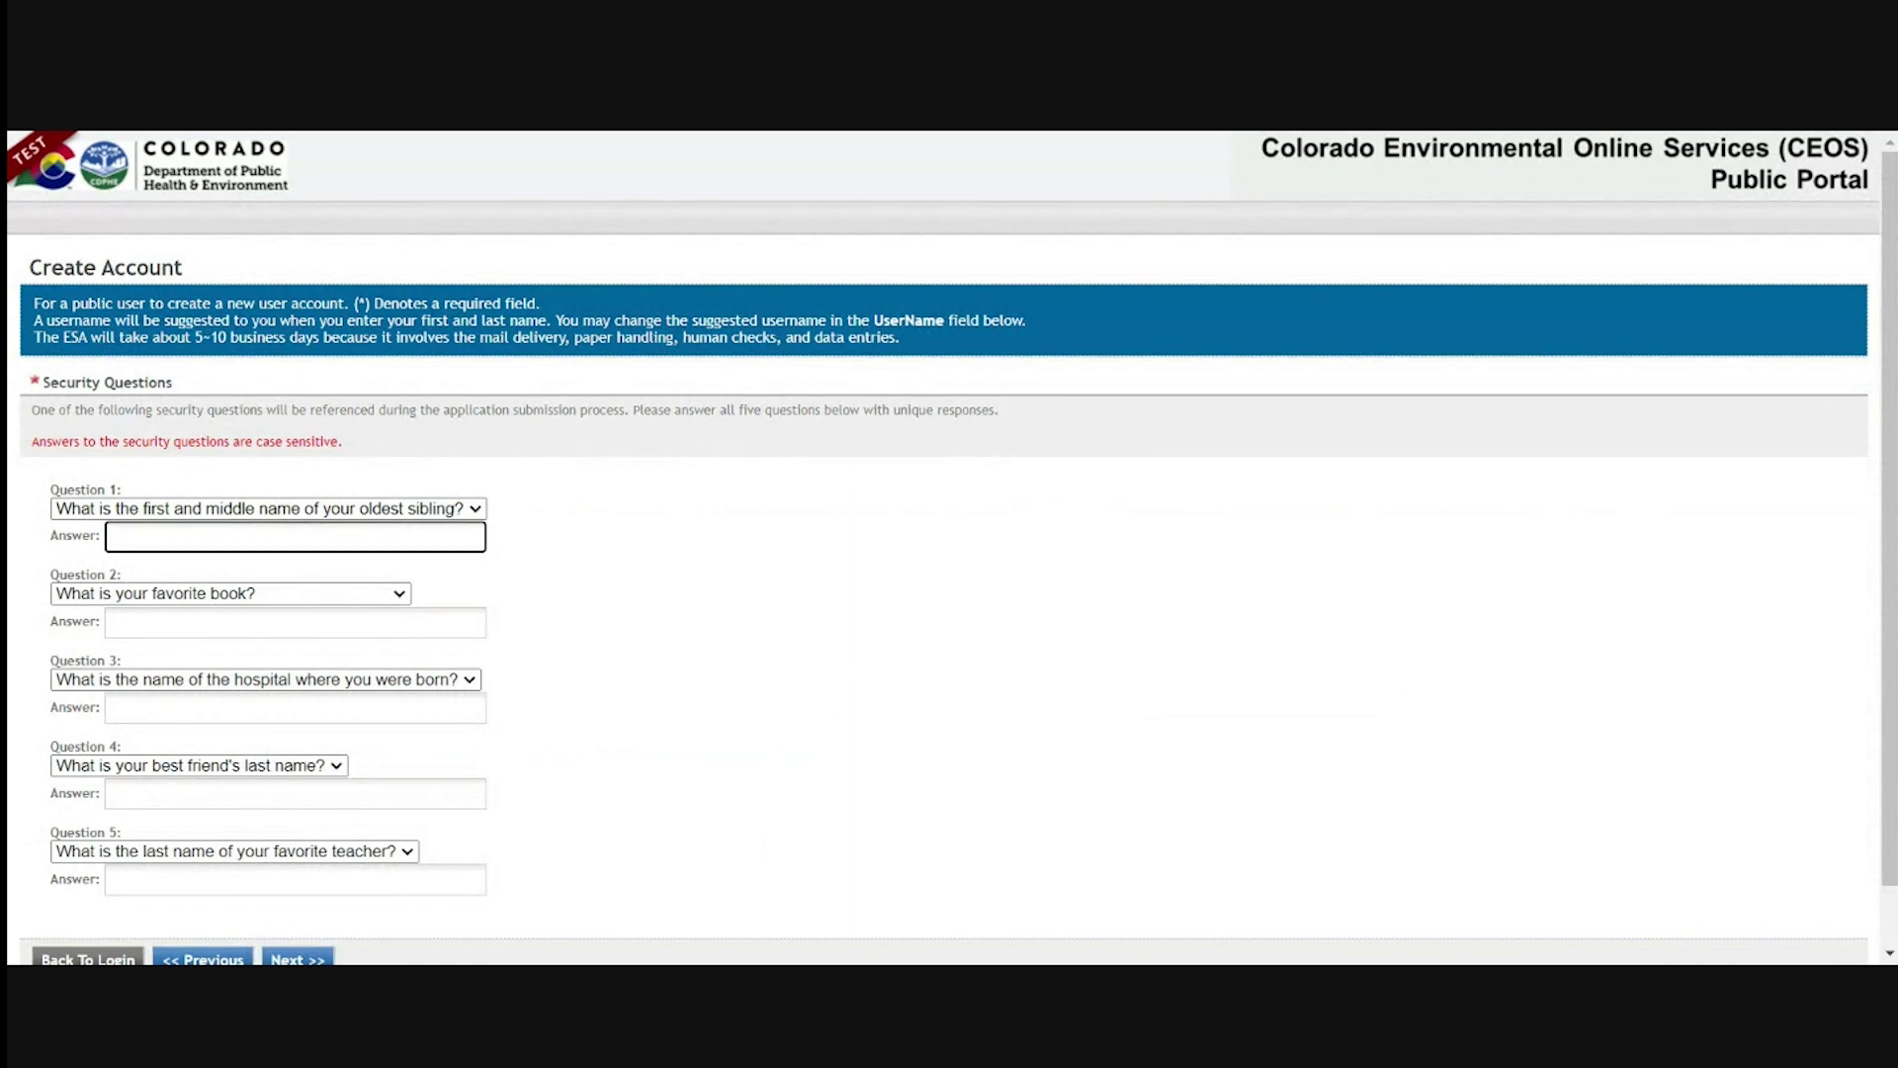
pyautogui.write('Sibling')
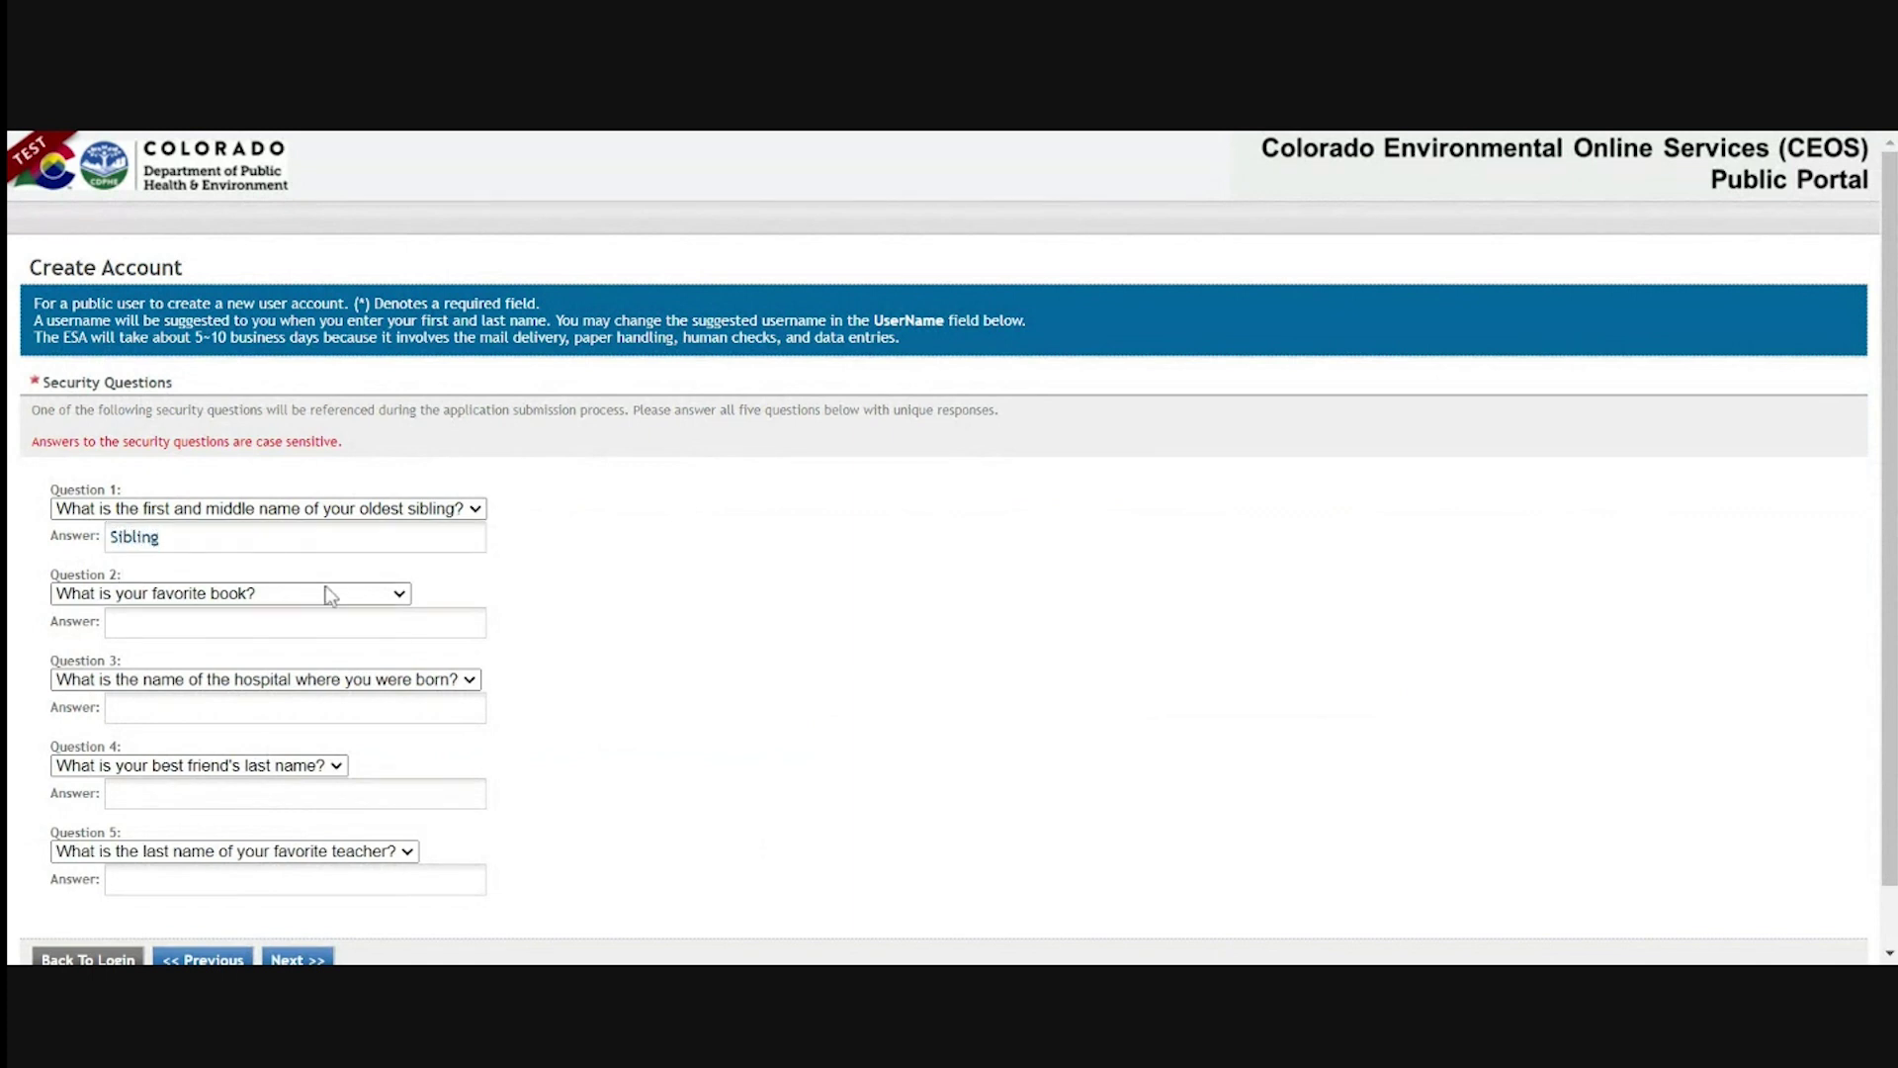
pyautogui.click(333, 620)
pyautogui.write('Book')
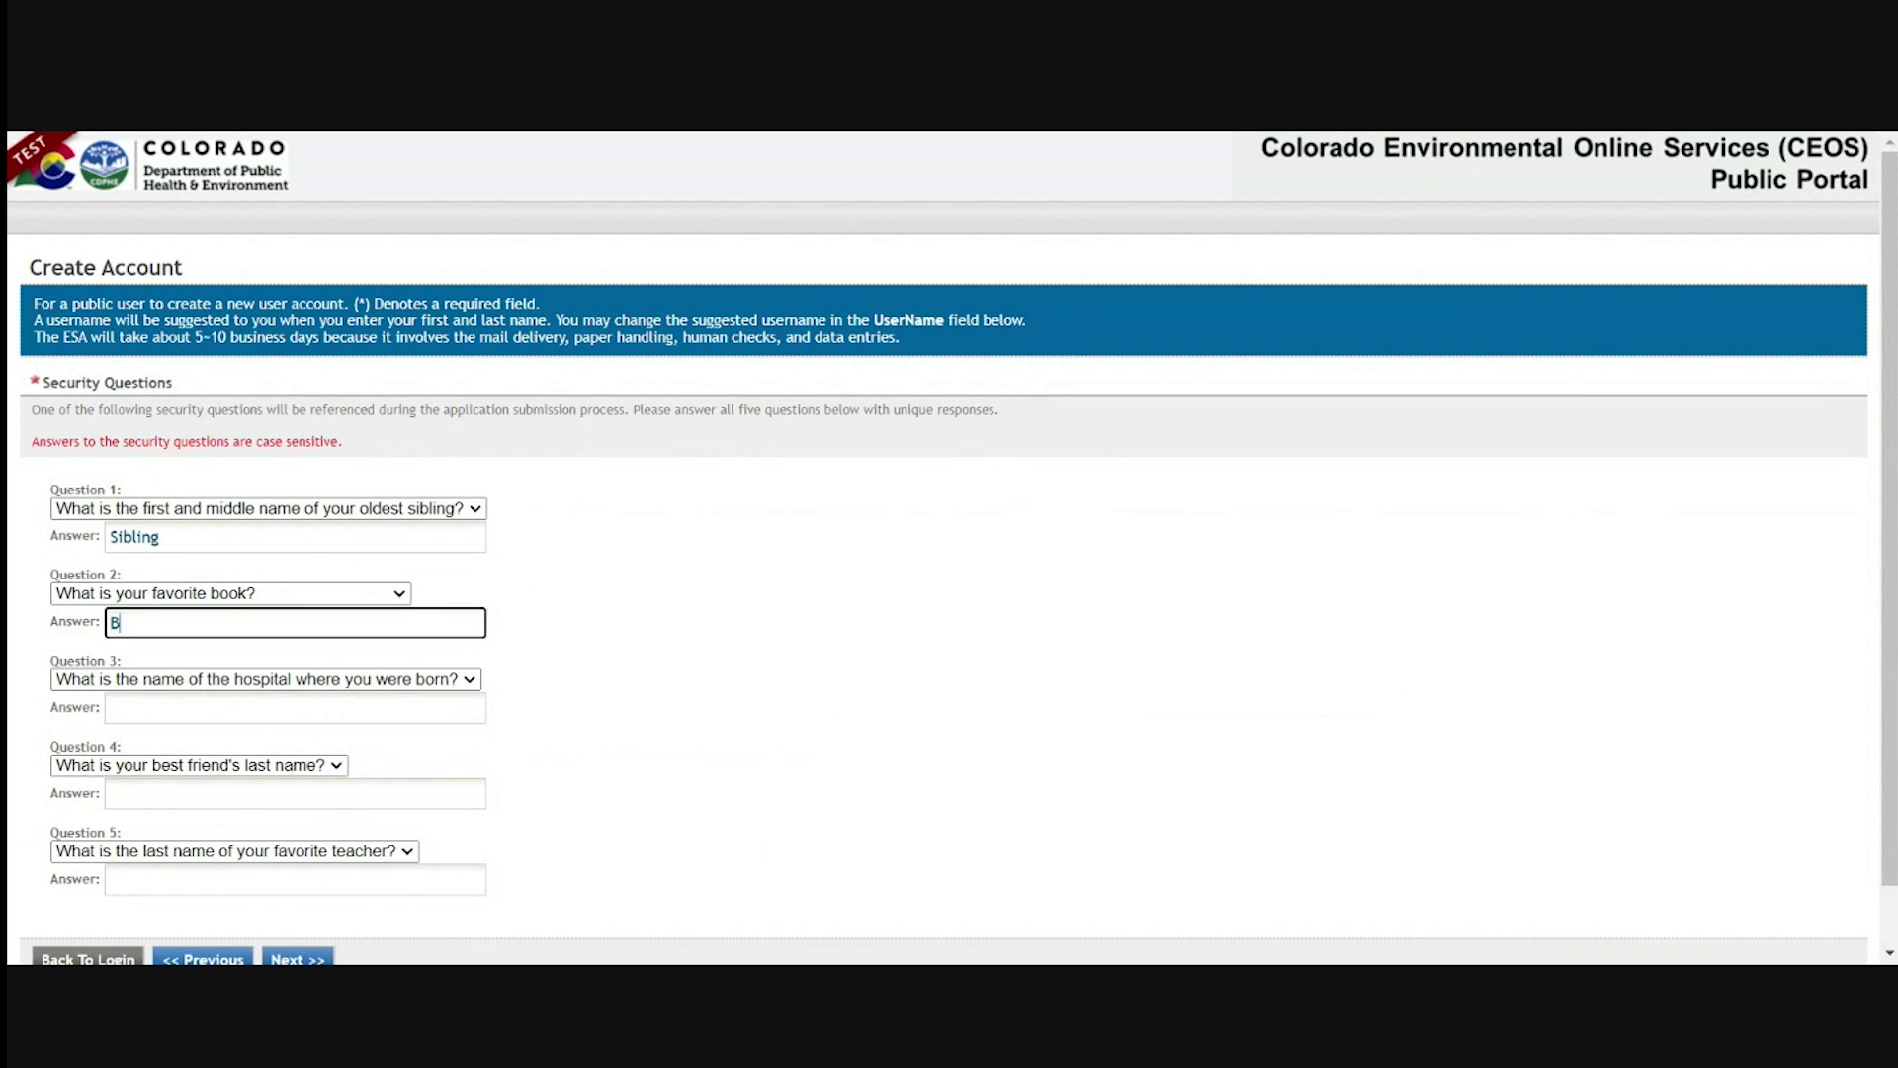
pyautogui.click(296, 708)
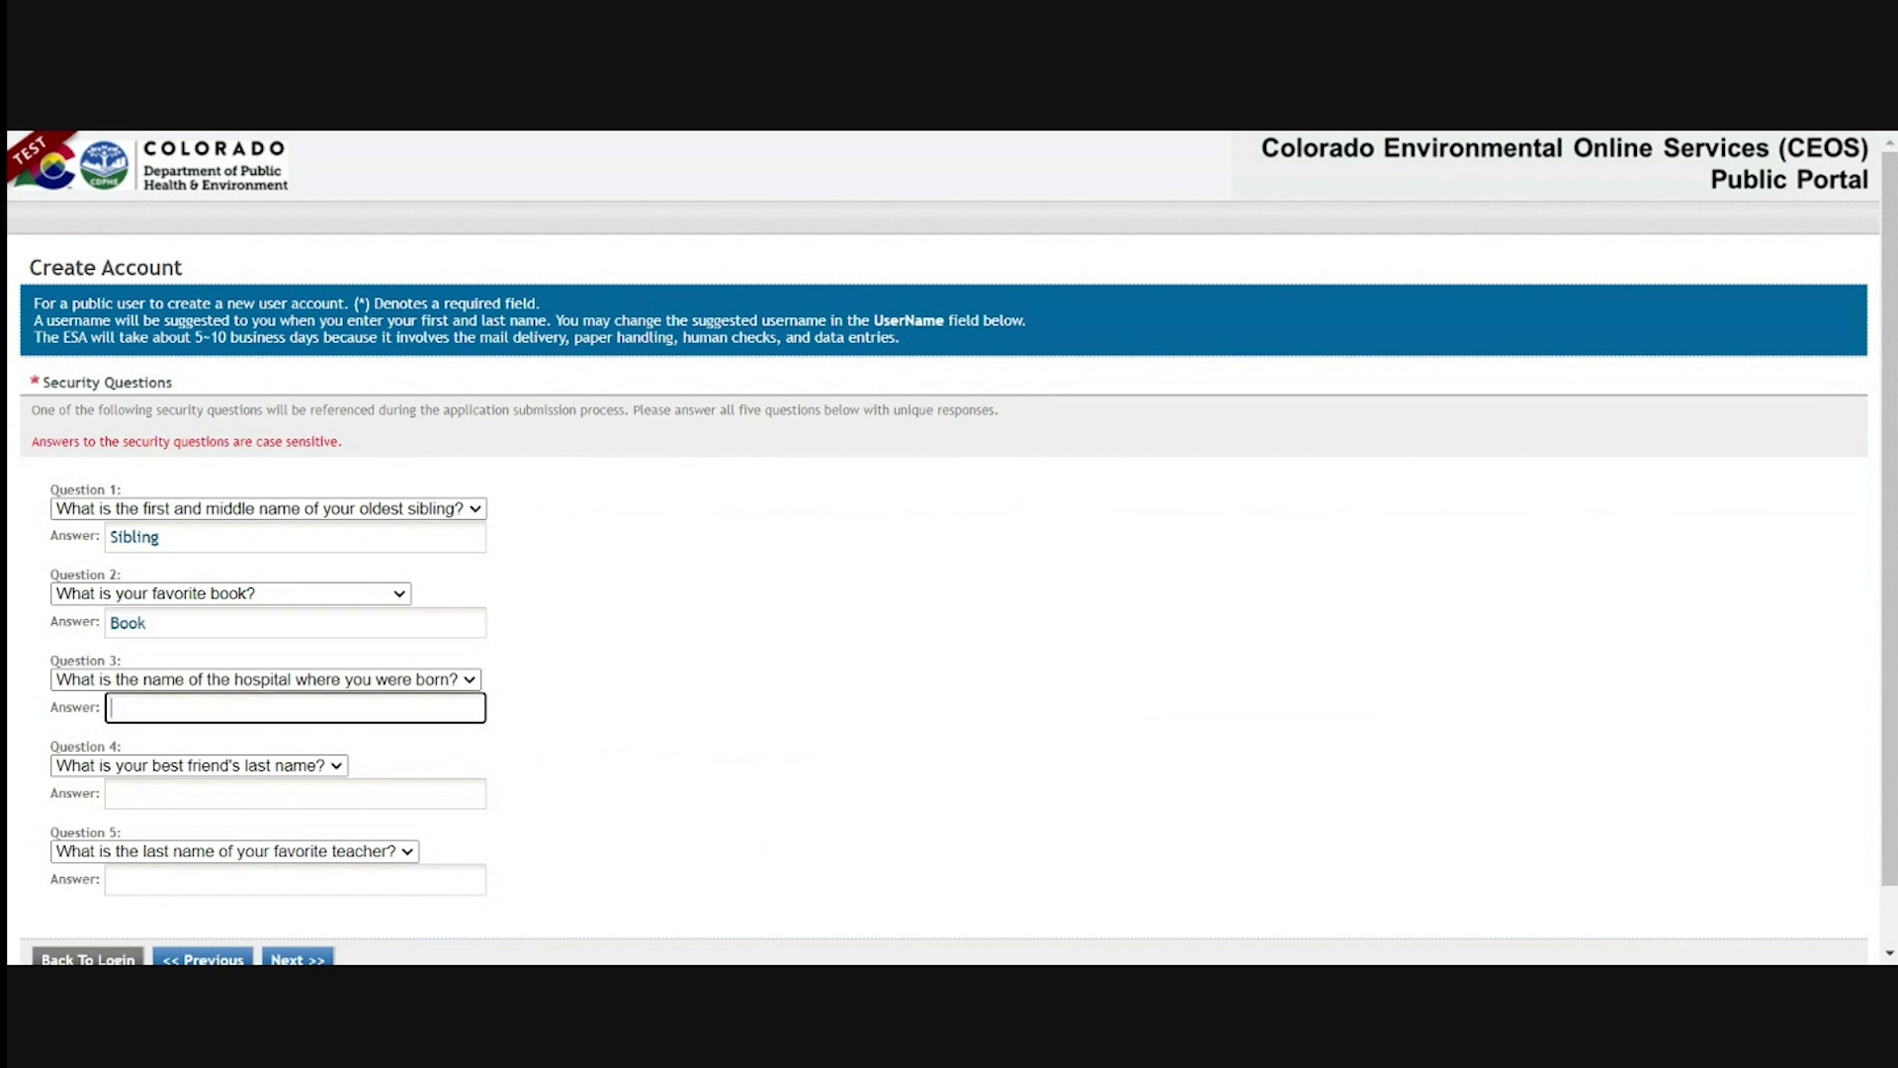
pyautogui.write('Hospital')
pyautogui.click(297, 794)
pyautogui.write('Friend')
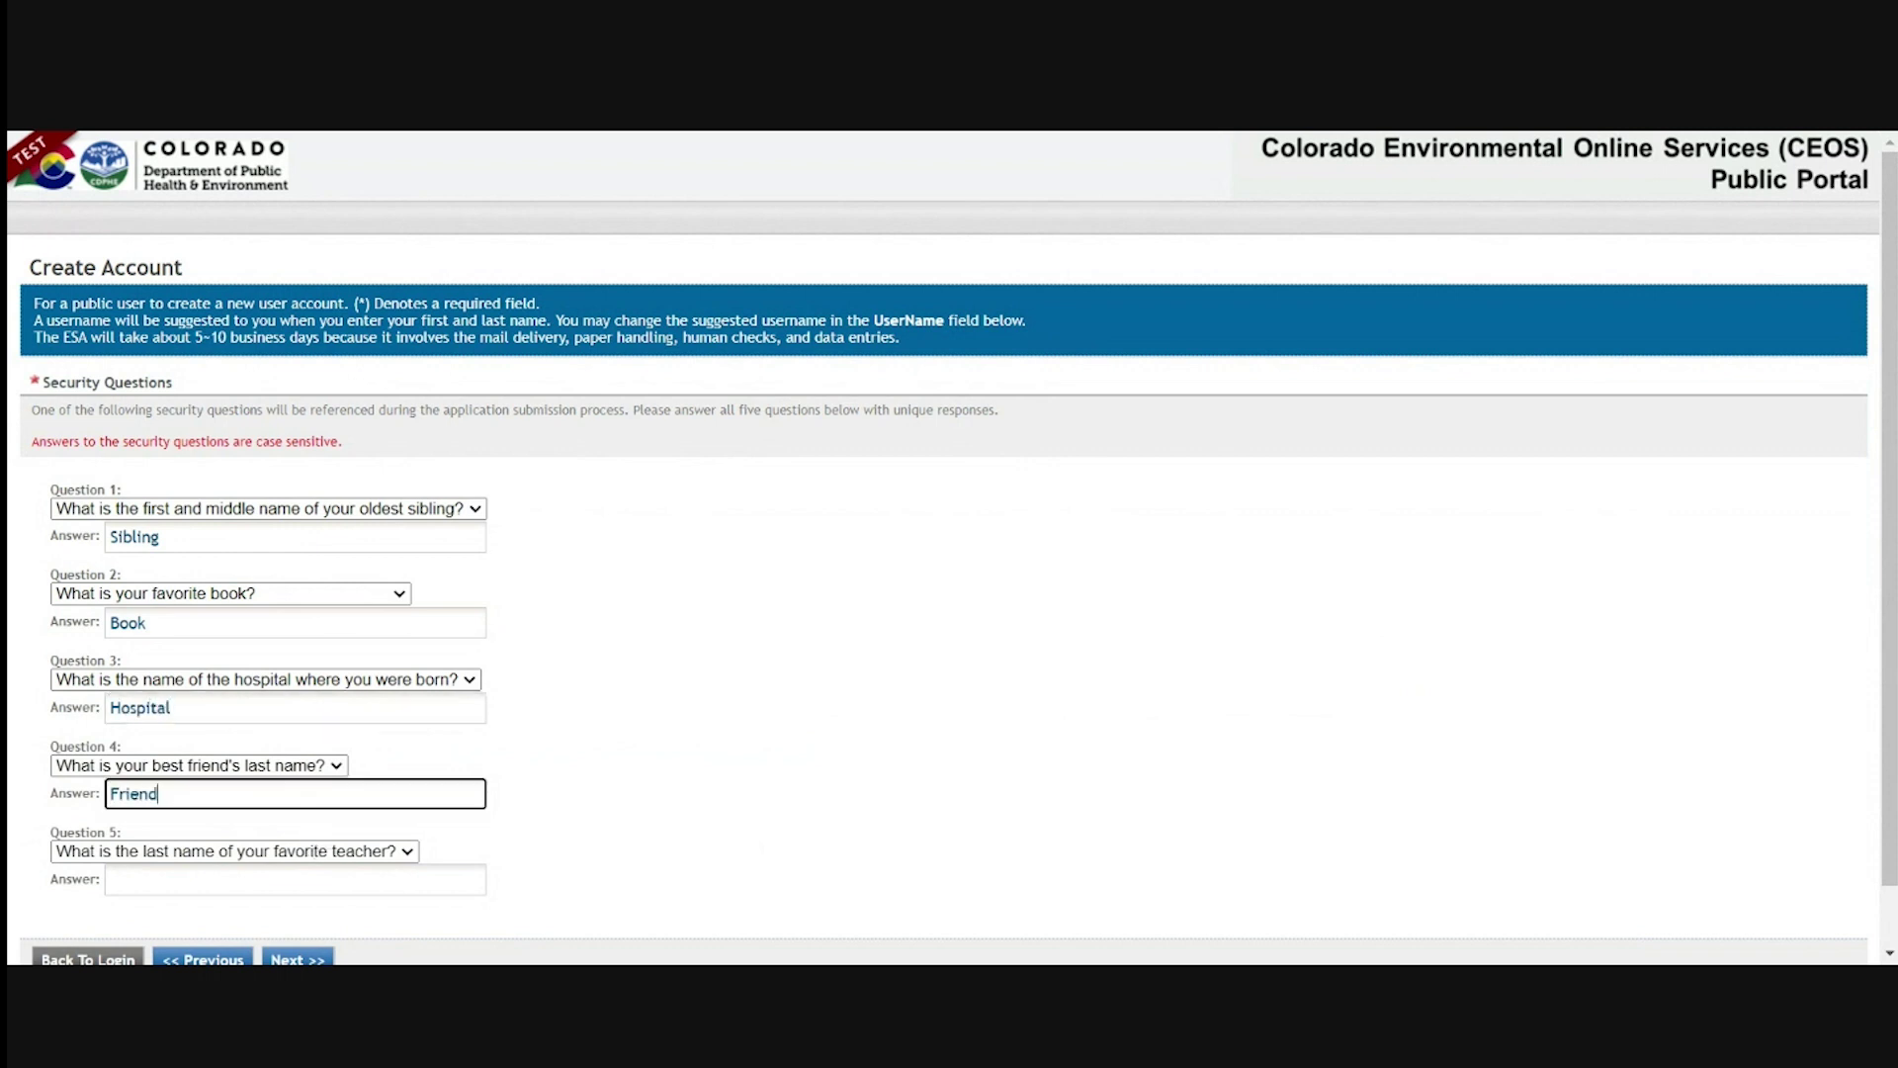
pyautogui.click(296, 880)
pyautogui.write('Te')
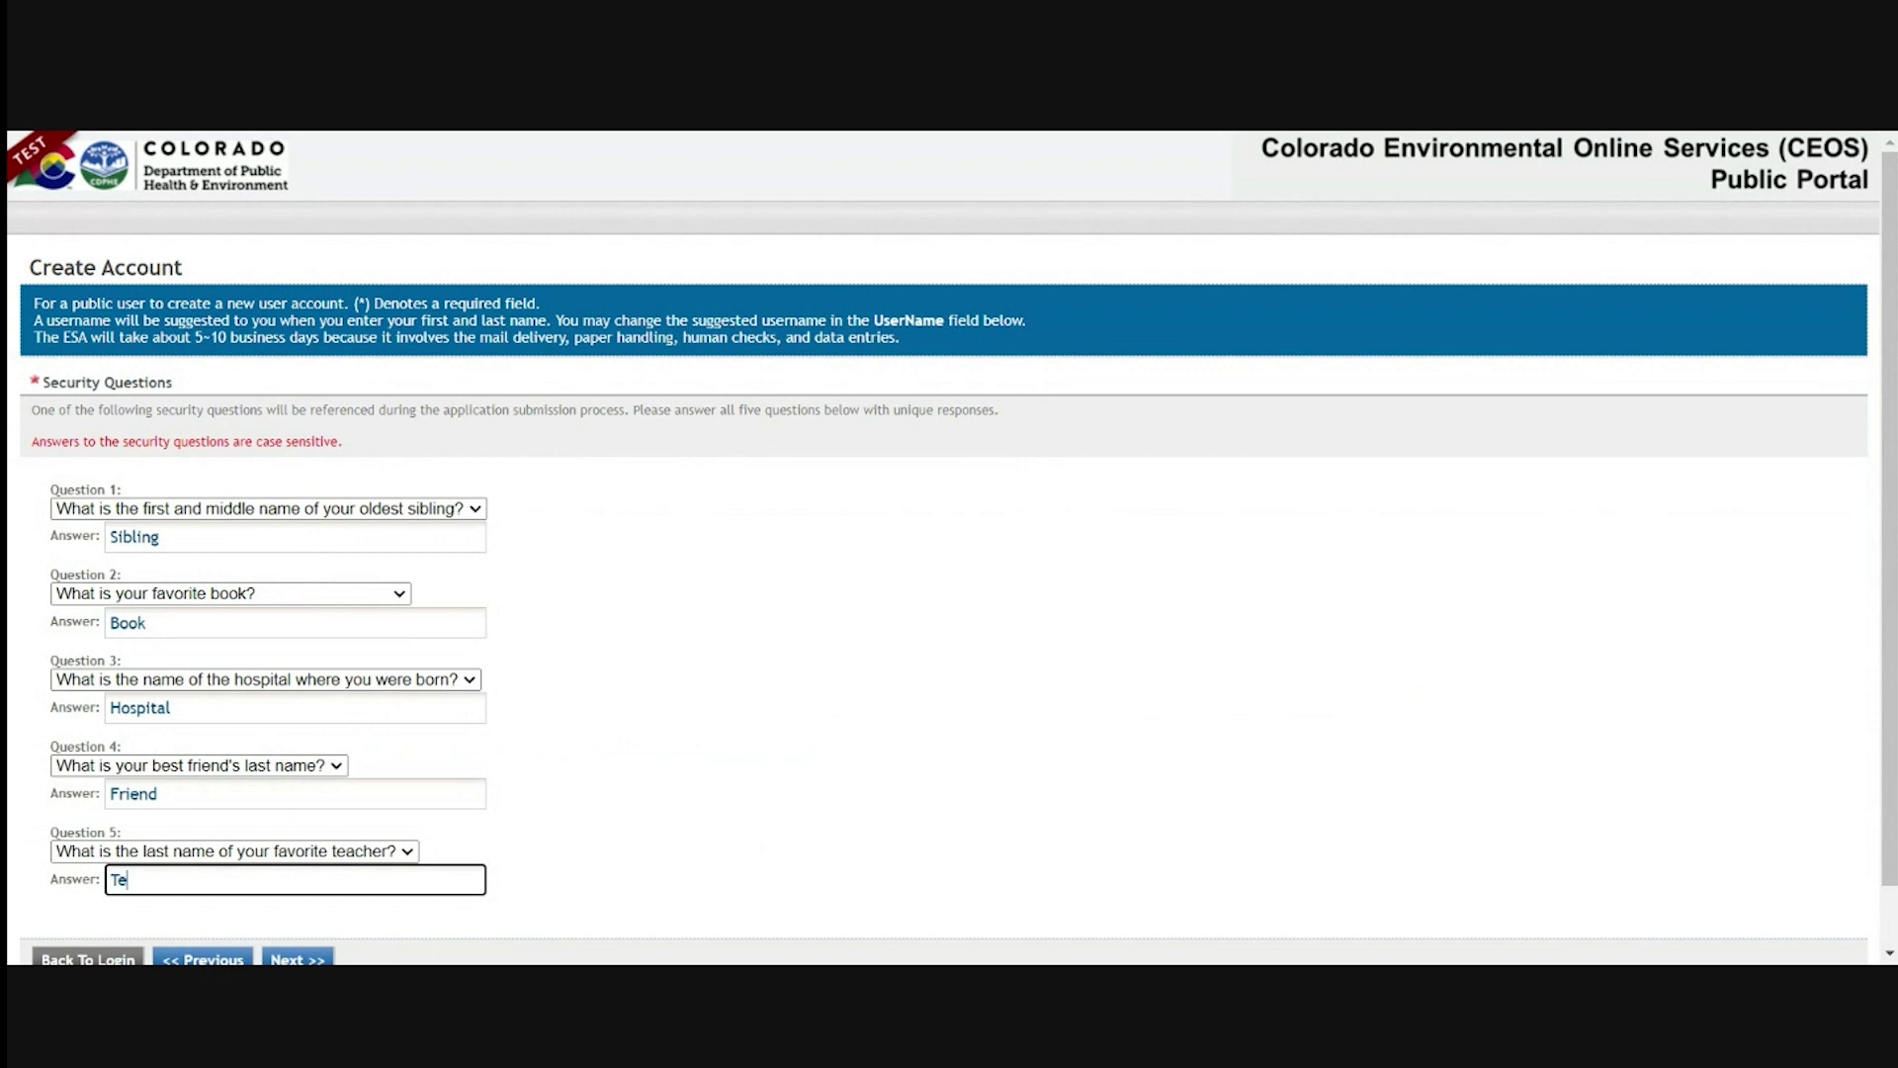
pyautogui.write('acher')
pyautogui.click(754, 829)
pyautogui.scroll(-2, 743, 843)
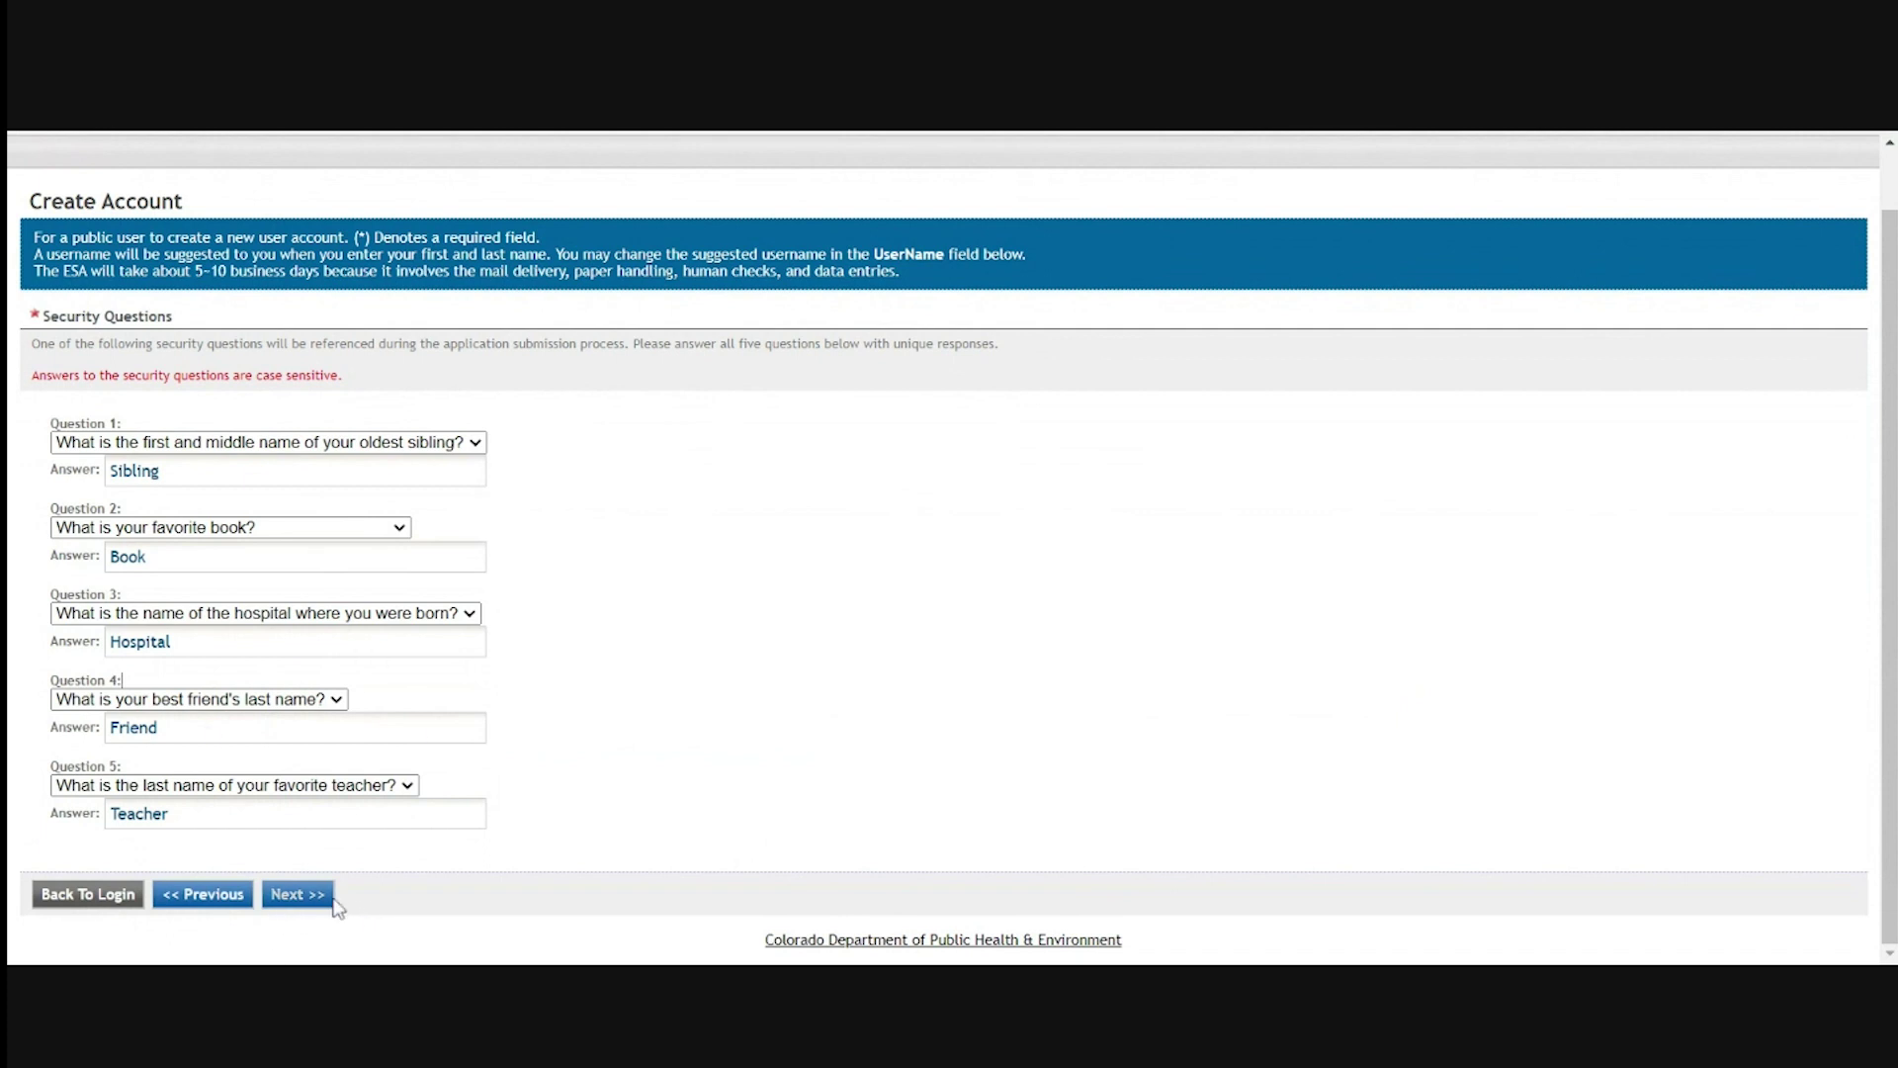
pyautogui.click(301, 902)
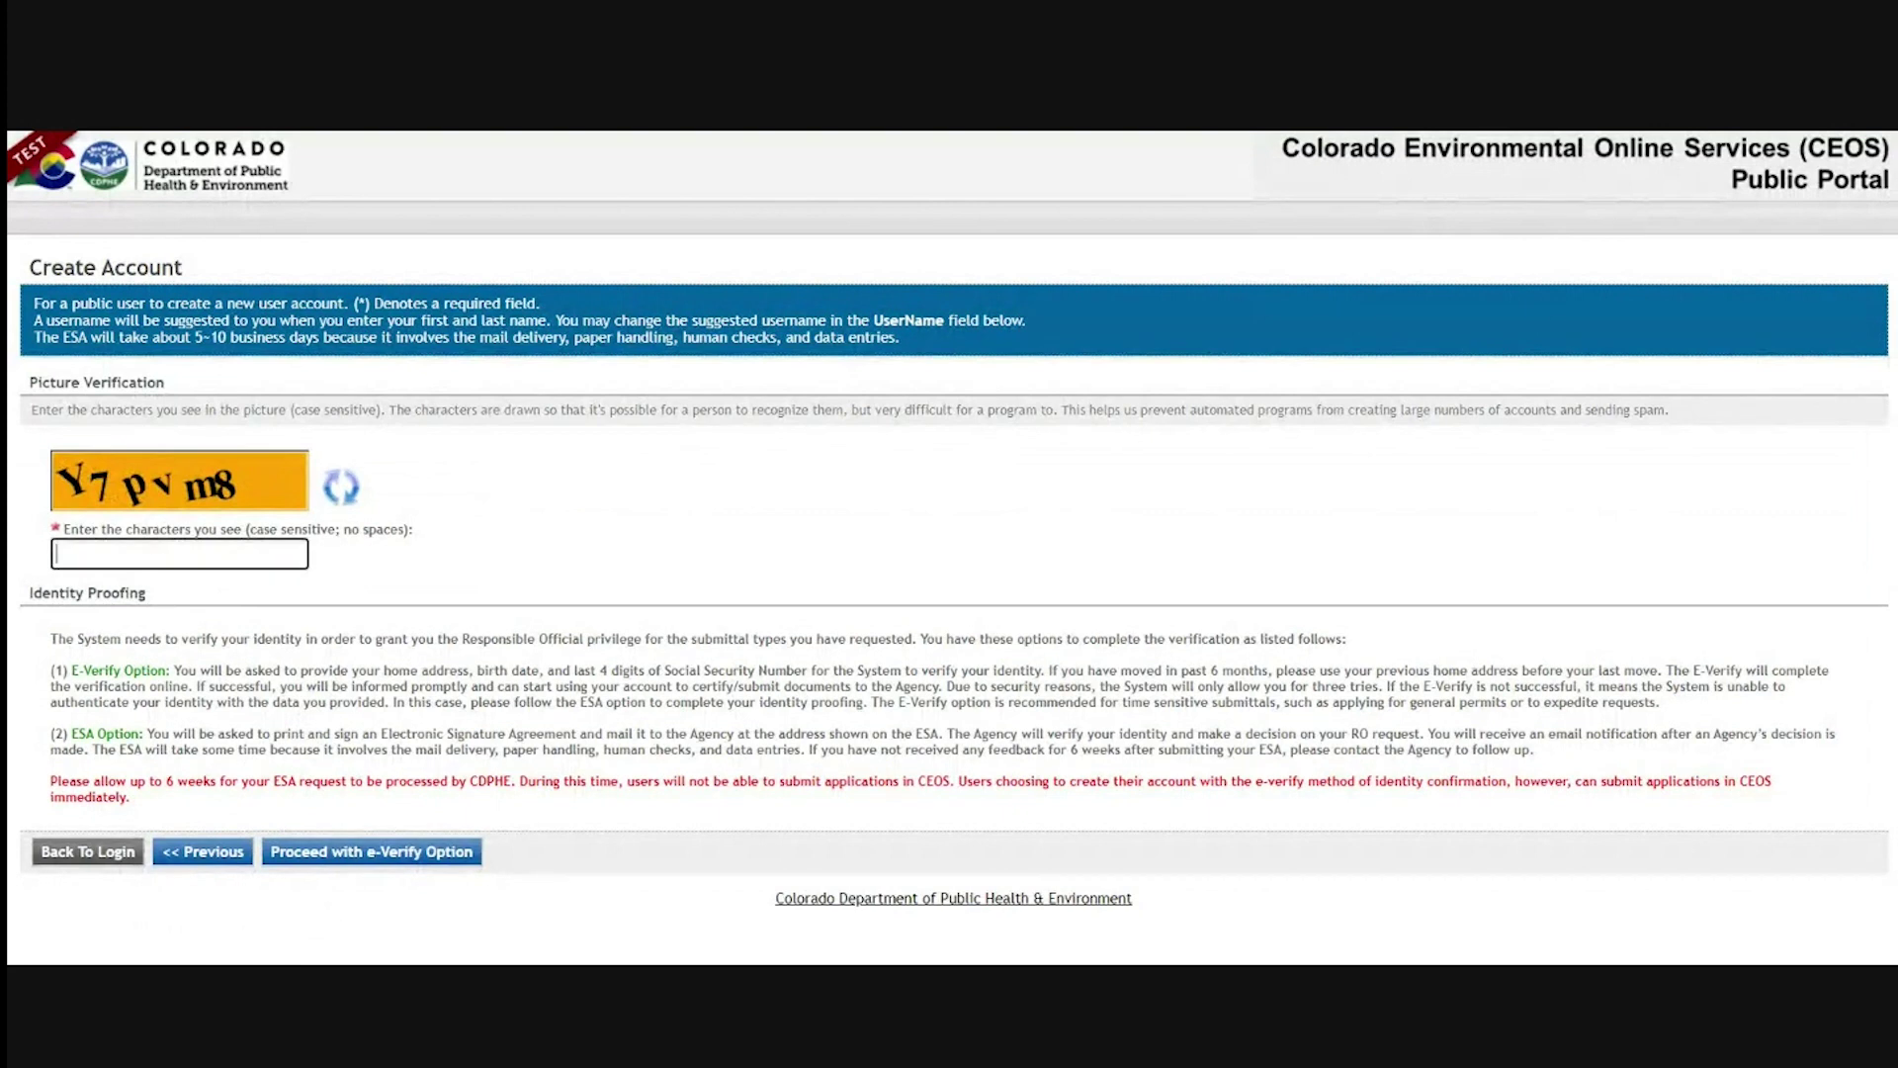
# Enter the picture verification characters, then cancel the e-Verify validation form
pyautogui.write('Y7pvm8')
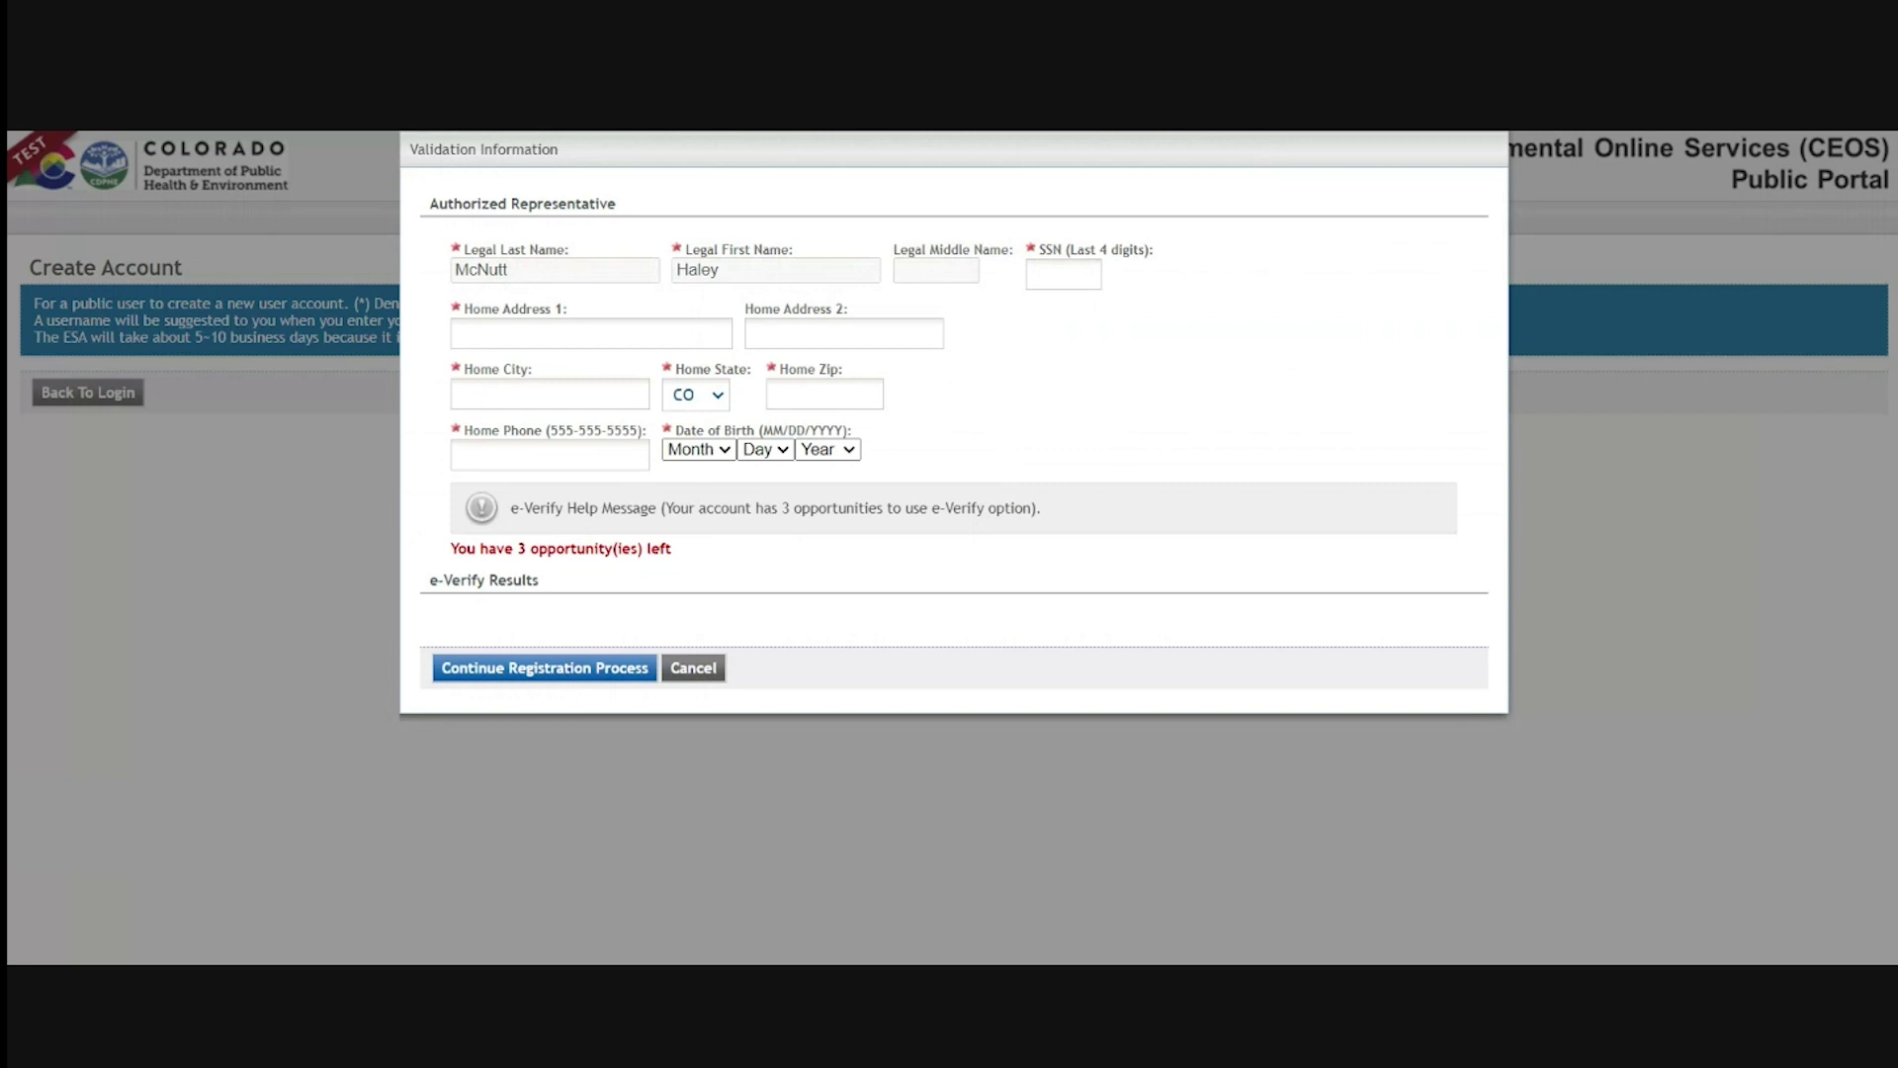
pyautogui.click(692, 677)
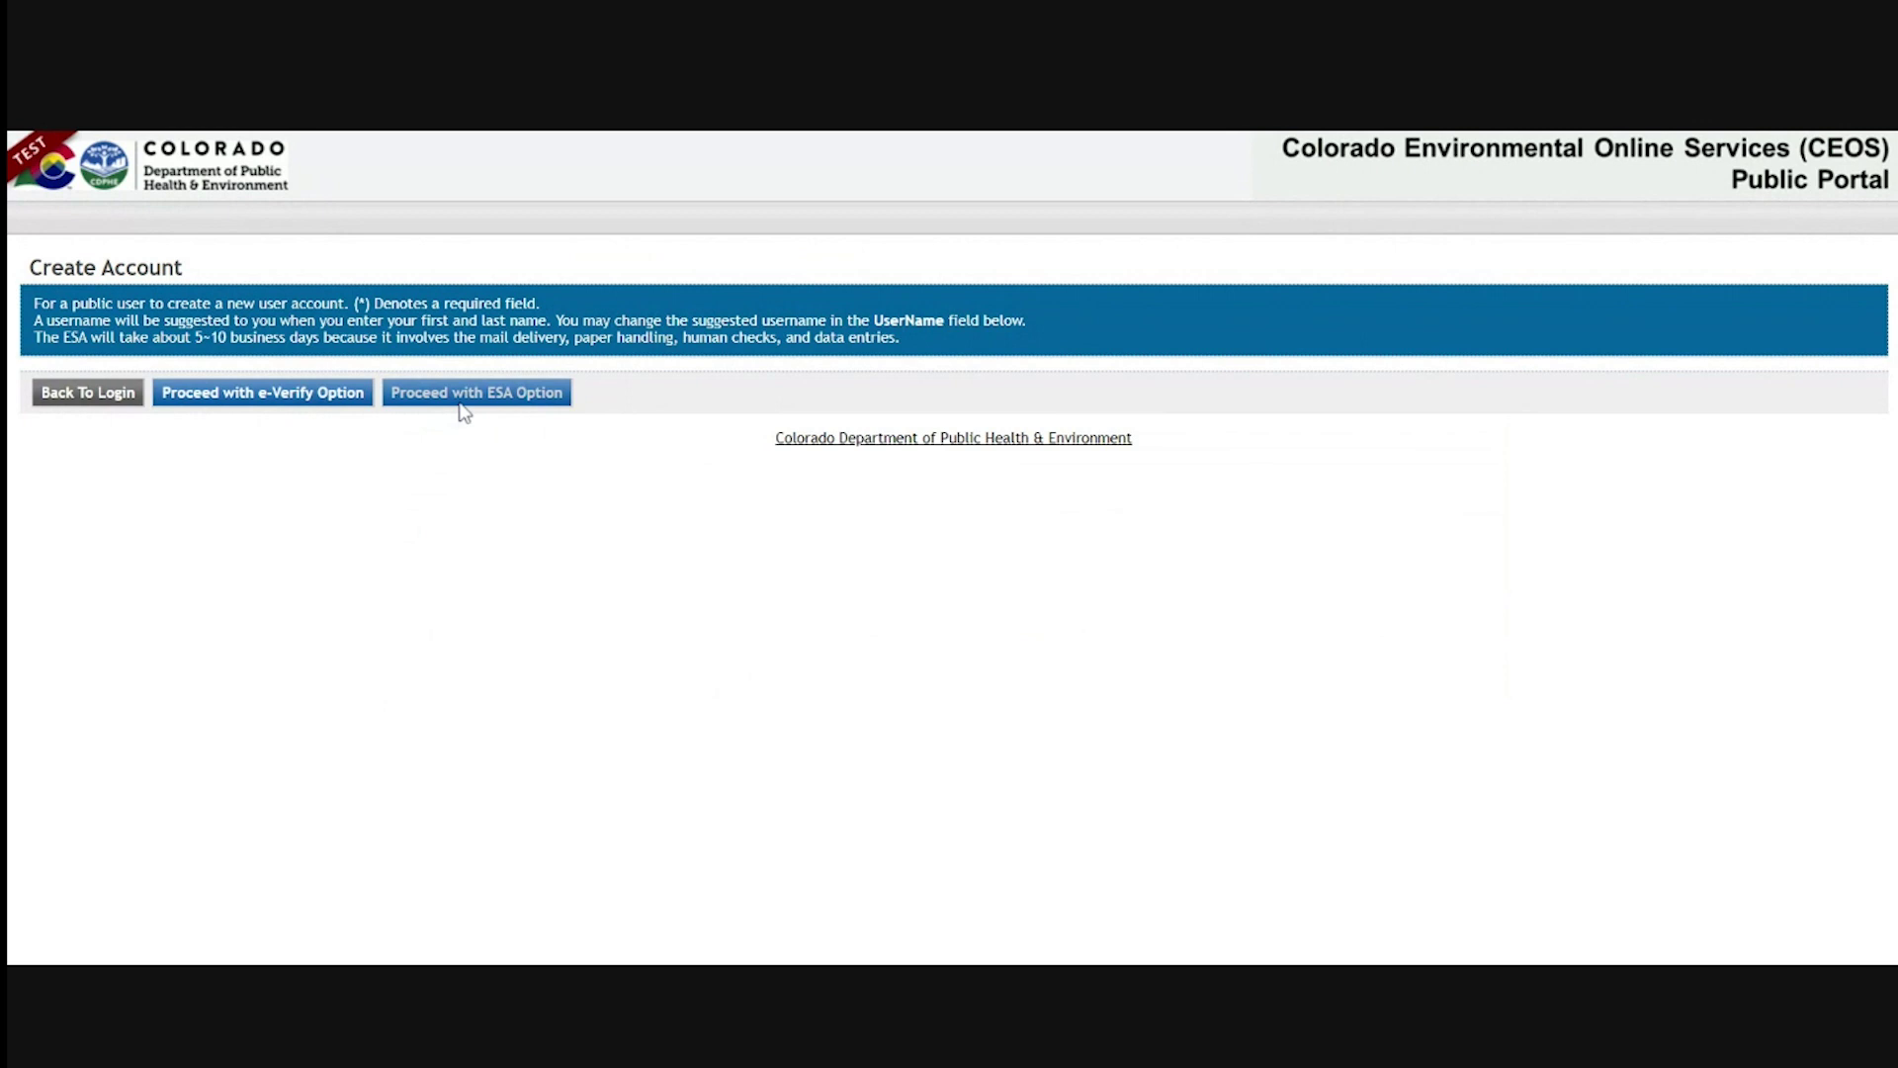
# Create the account with ESA identity proofing and review the Print Subscriber Agreement instructions
pyautogui.click(461, 404)
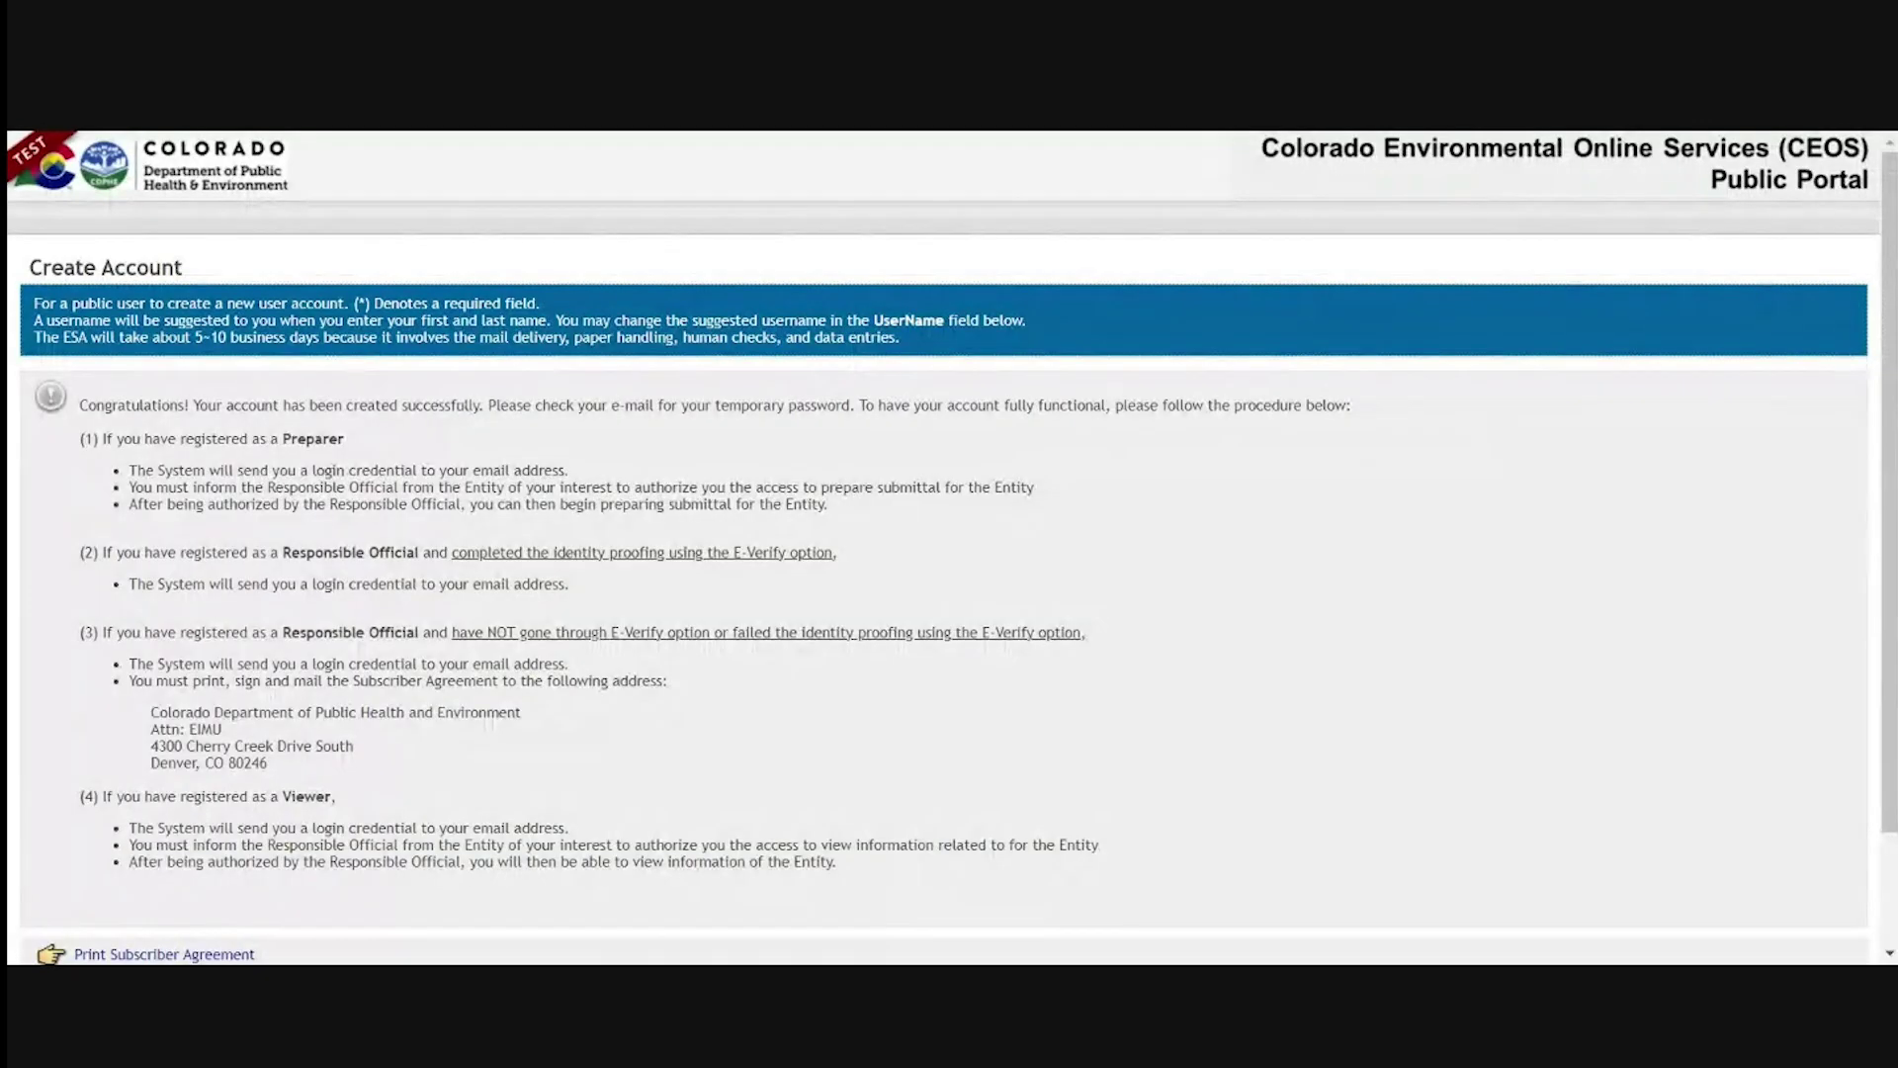
pyautogui.scroll(-2, 587, 587)
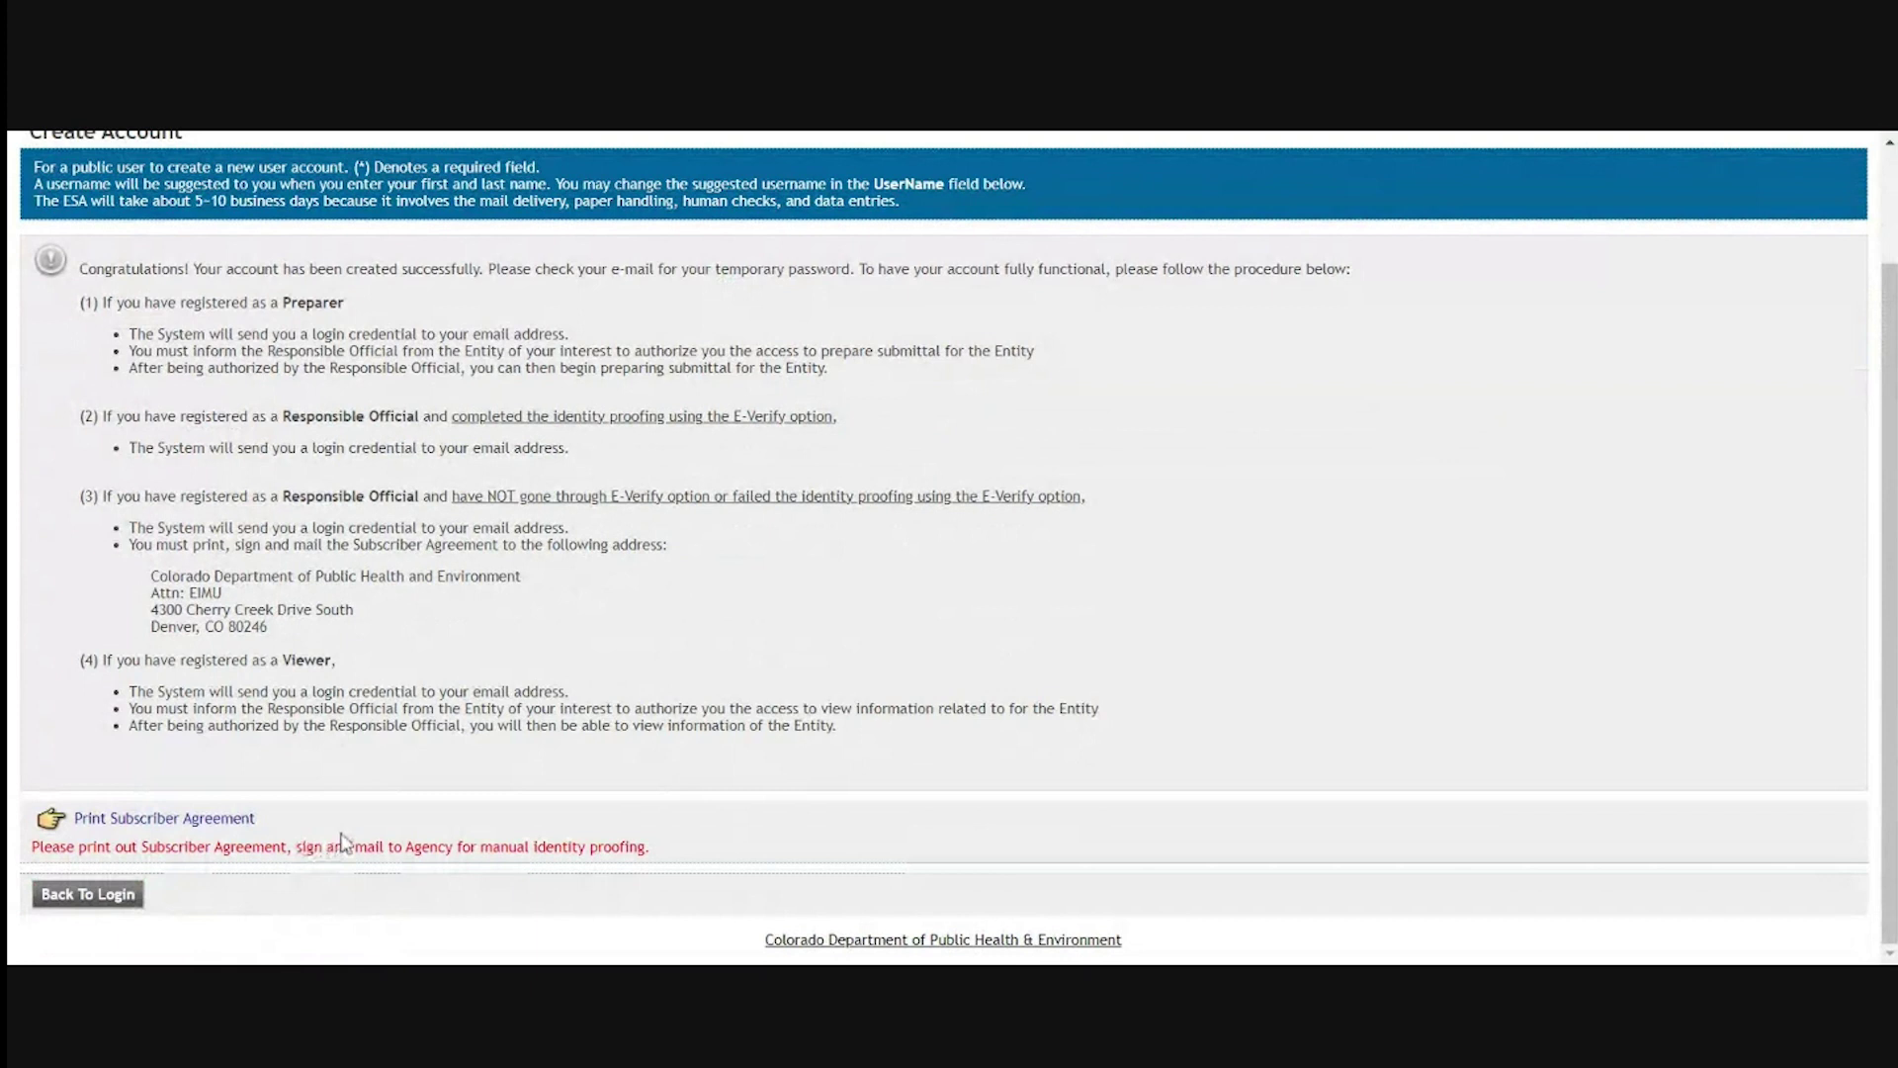
pyautogui.moveTo(259, 818); pyautogui.dragTo(54, 839)
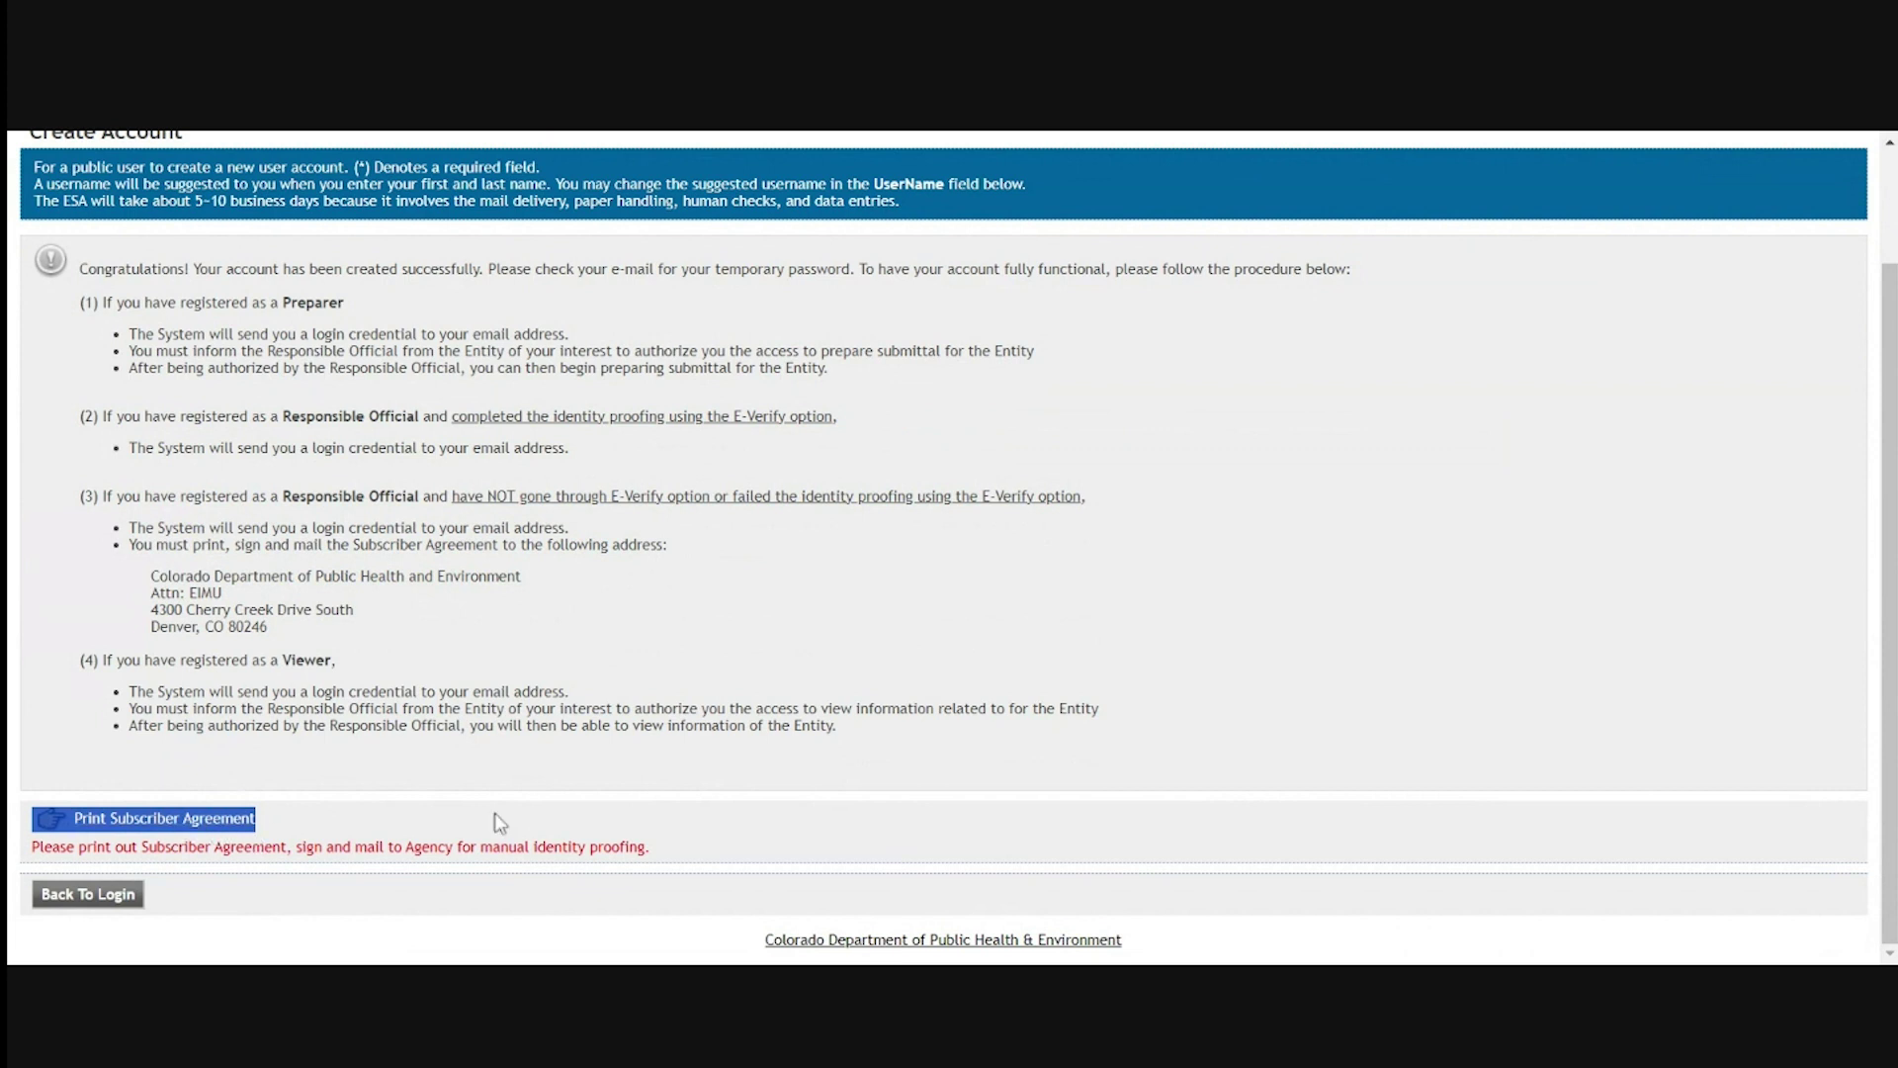
pyautogui.click(398, 796)
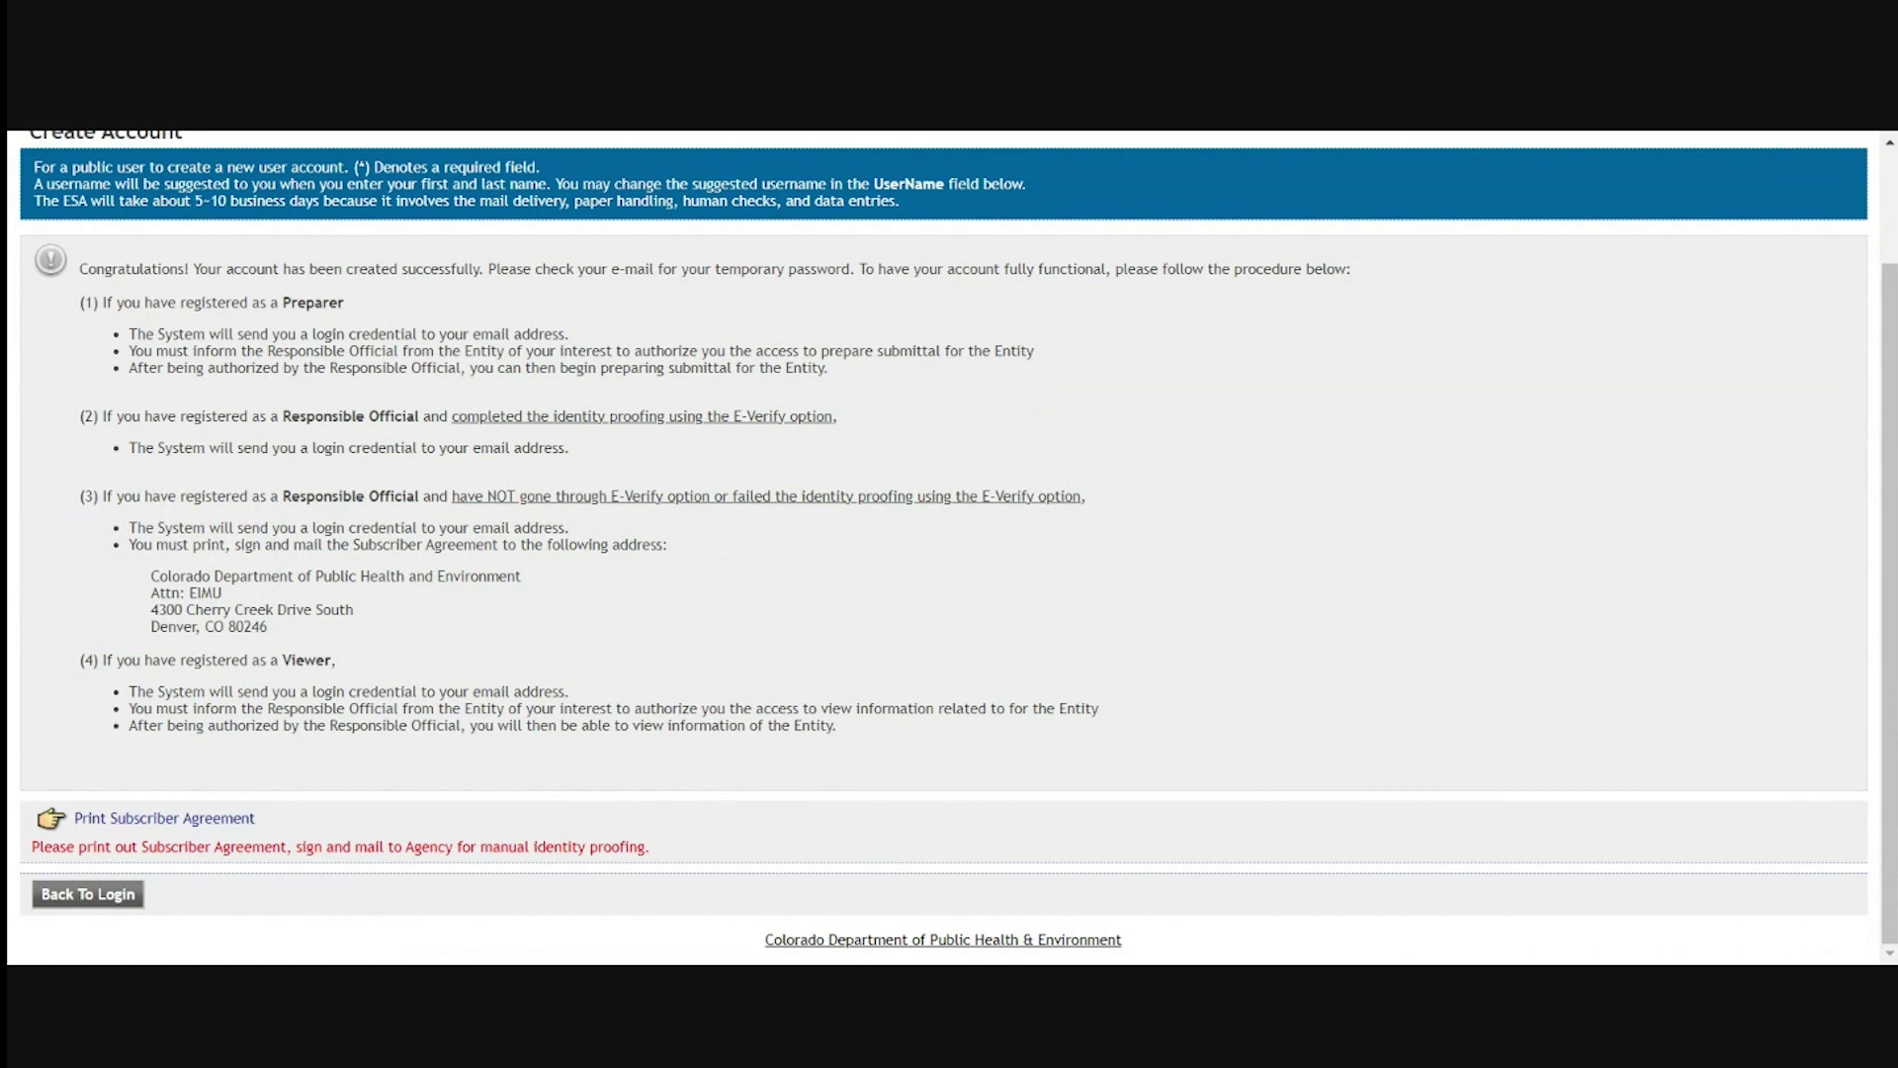
# Return to the login page and paste the new username and temporary password
pyautogui.click(119, 898)
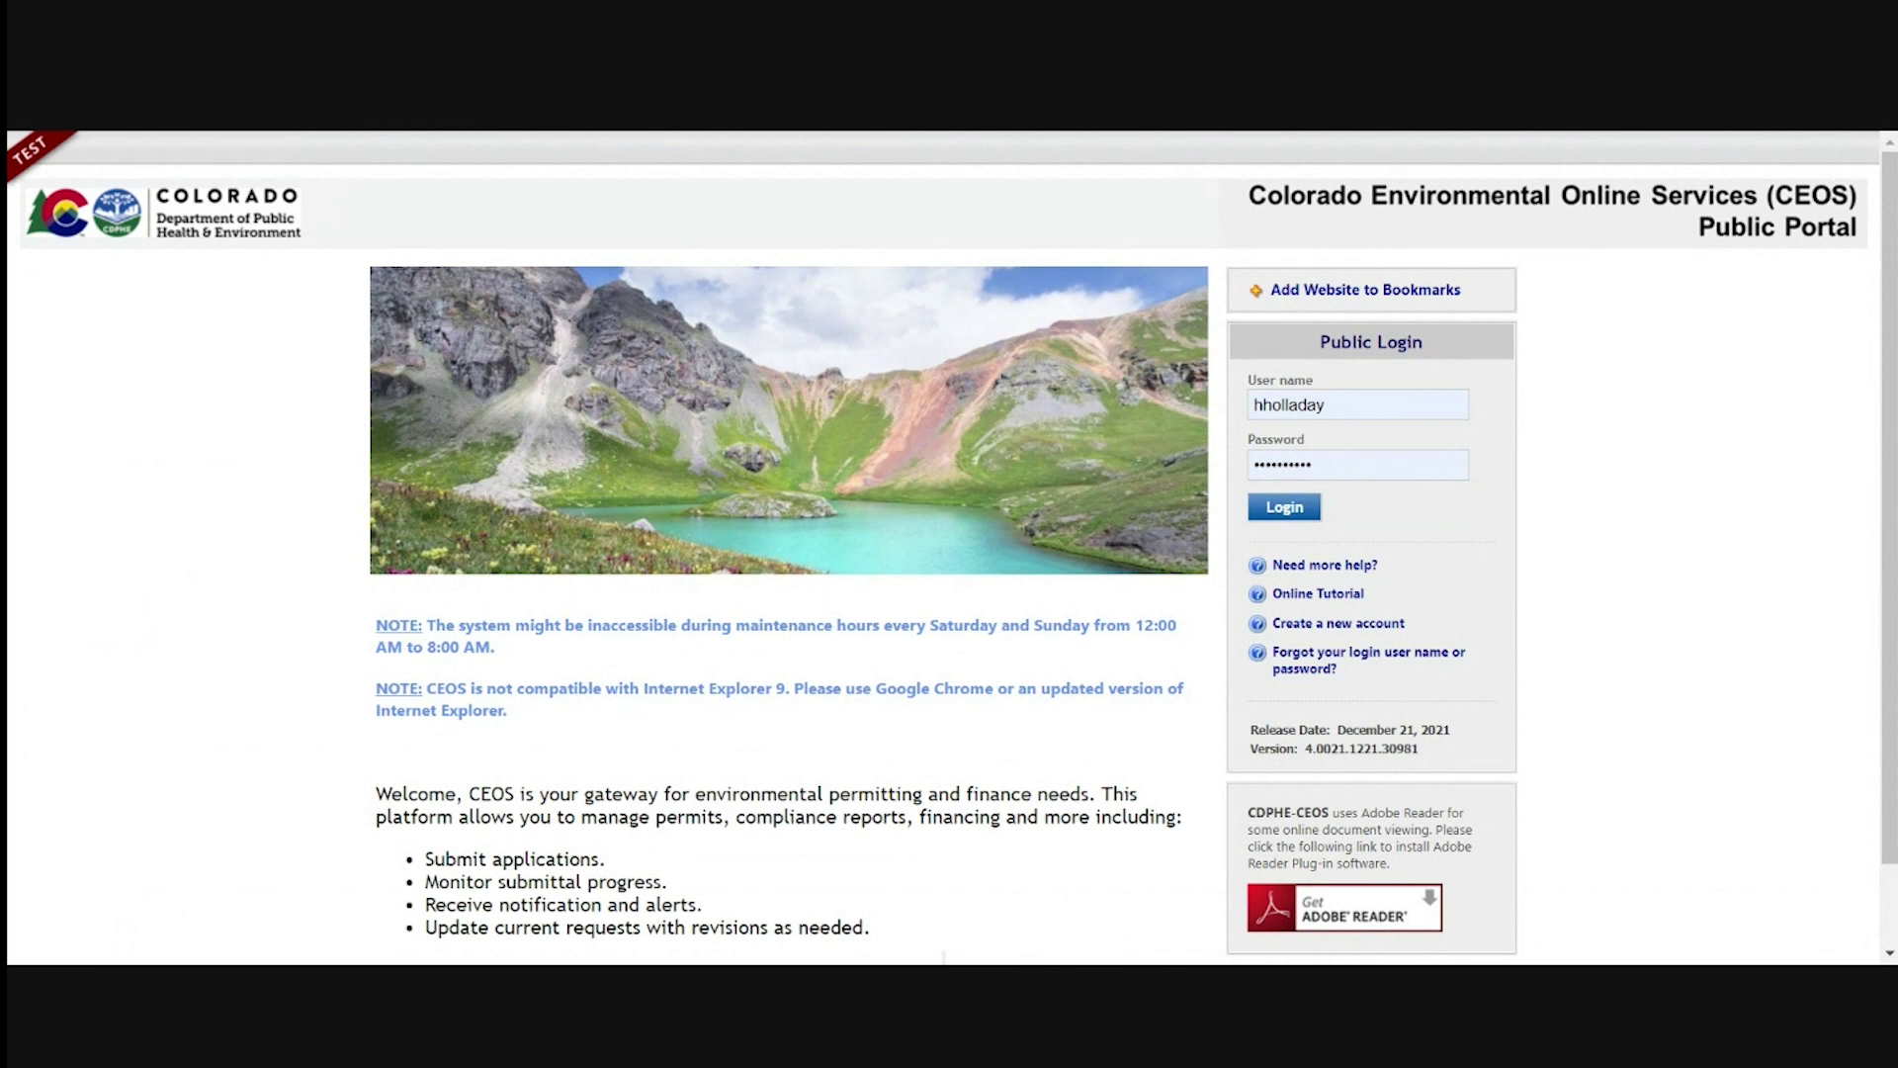
pyautogui.click(1253, 404)
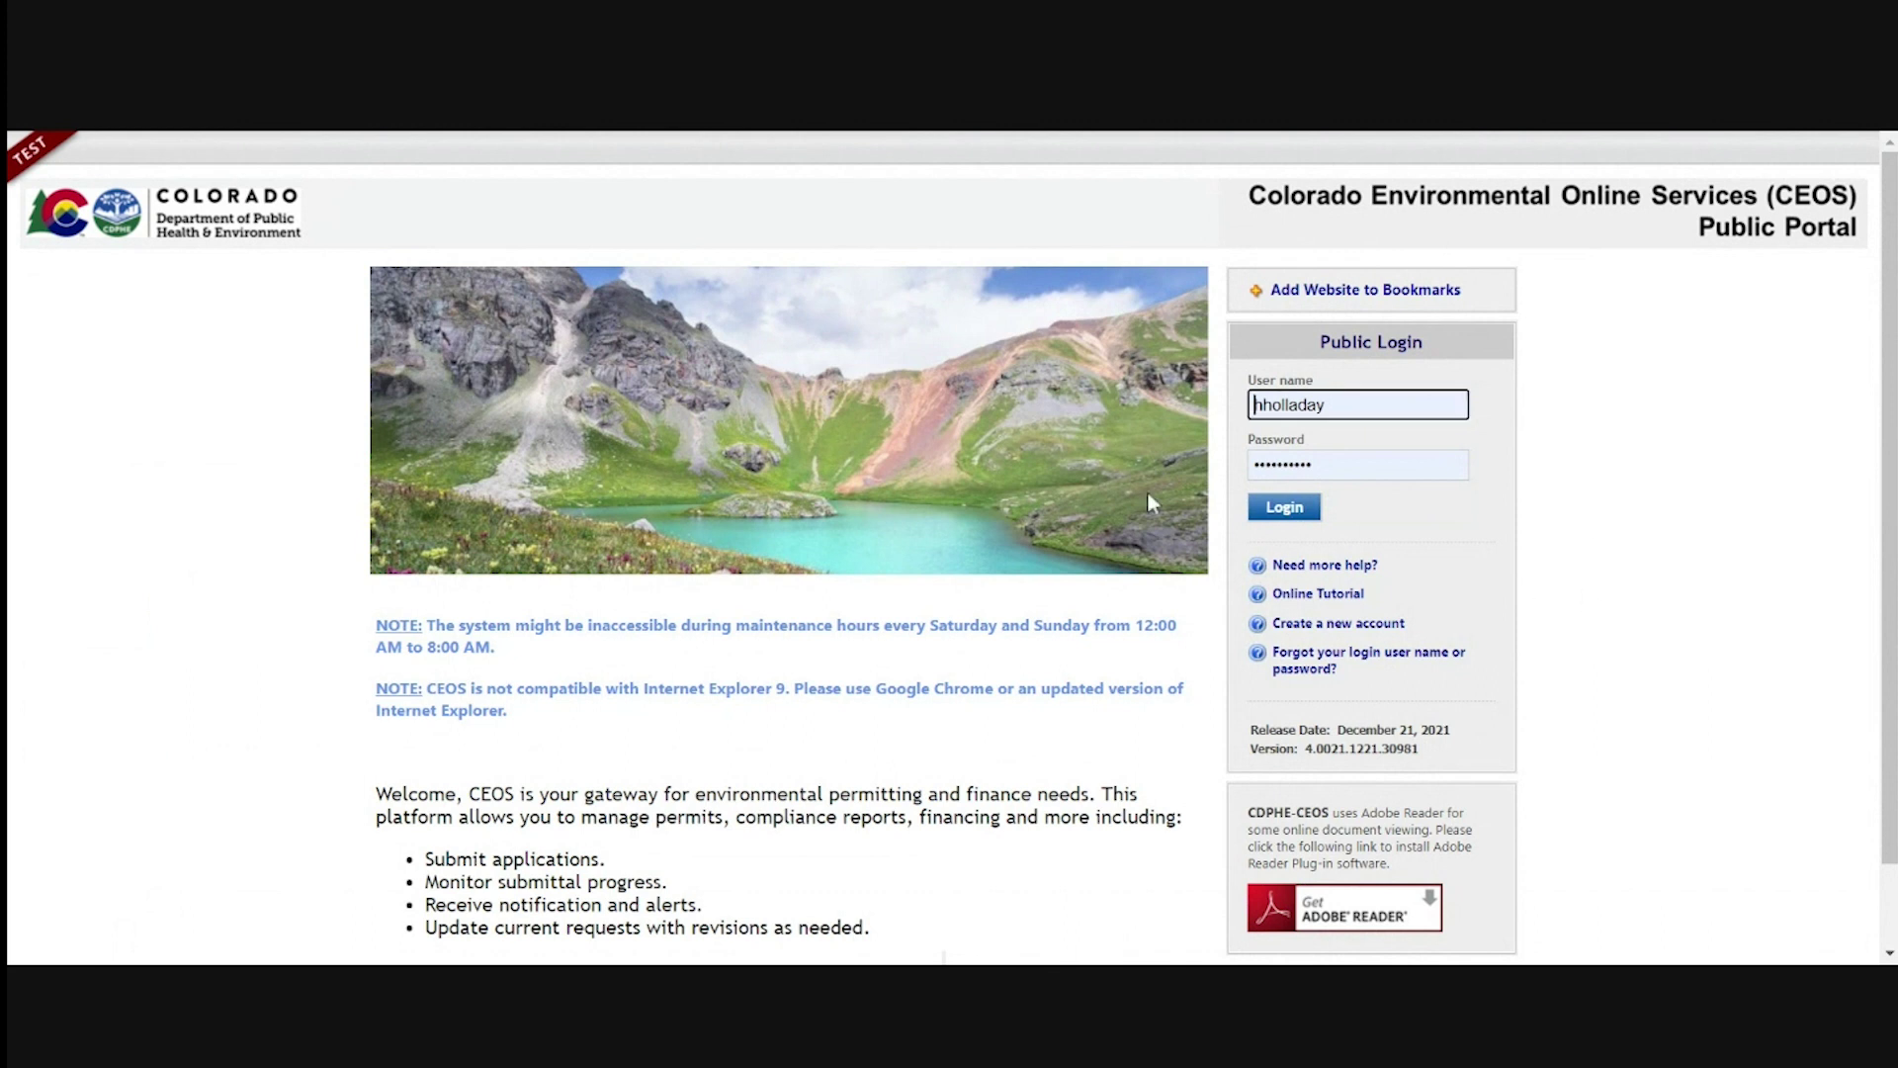
pyautogui.hotkey('ctrl', 'a')
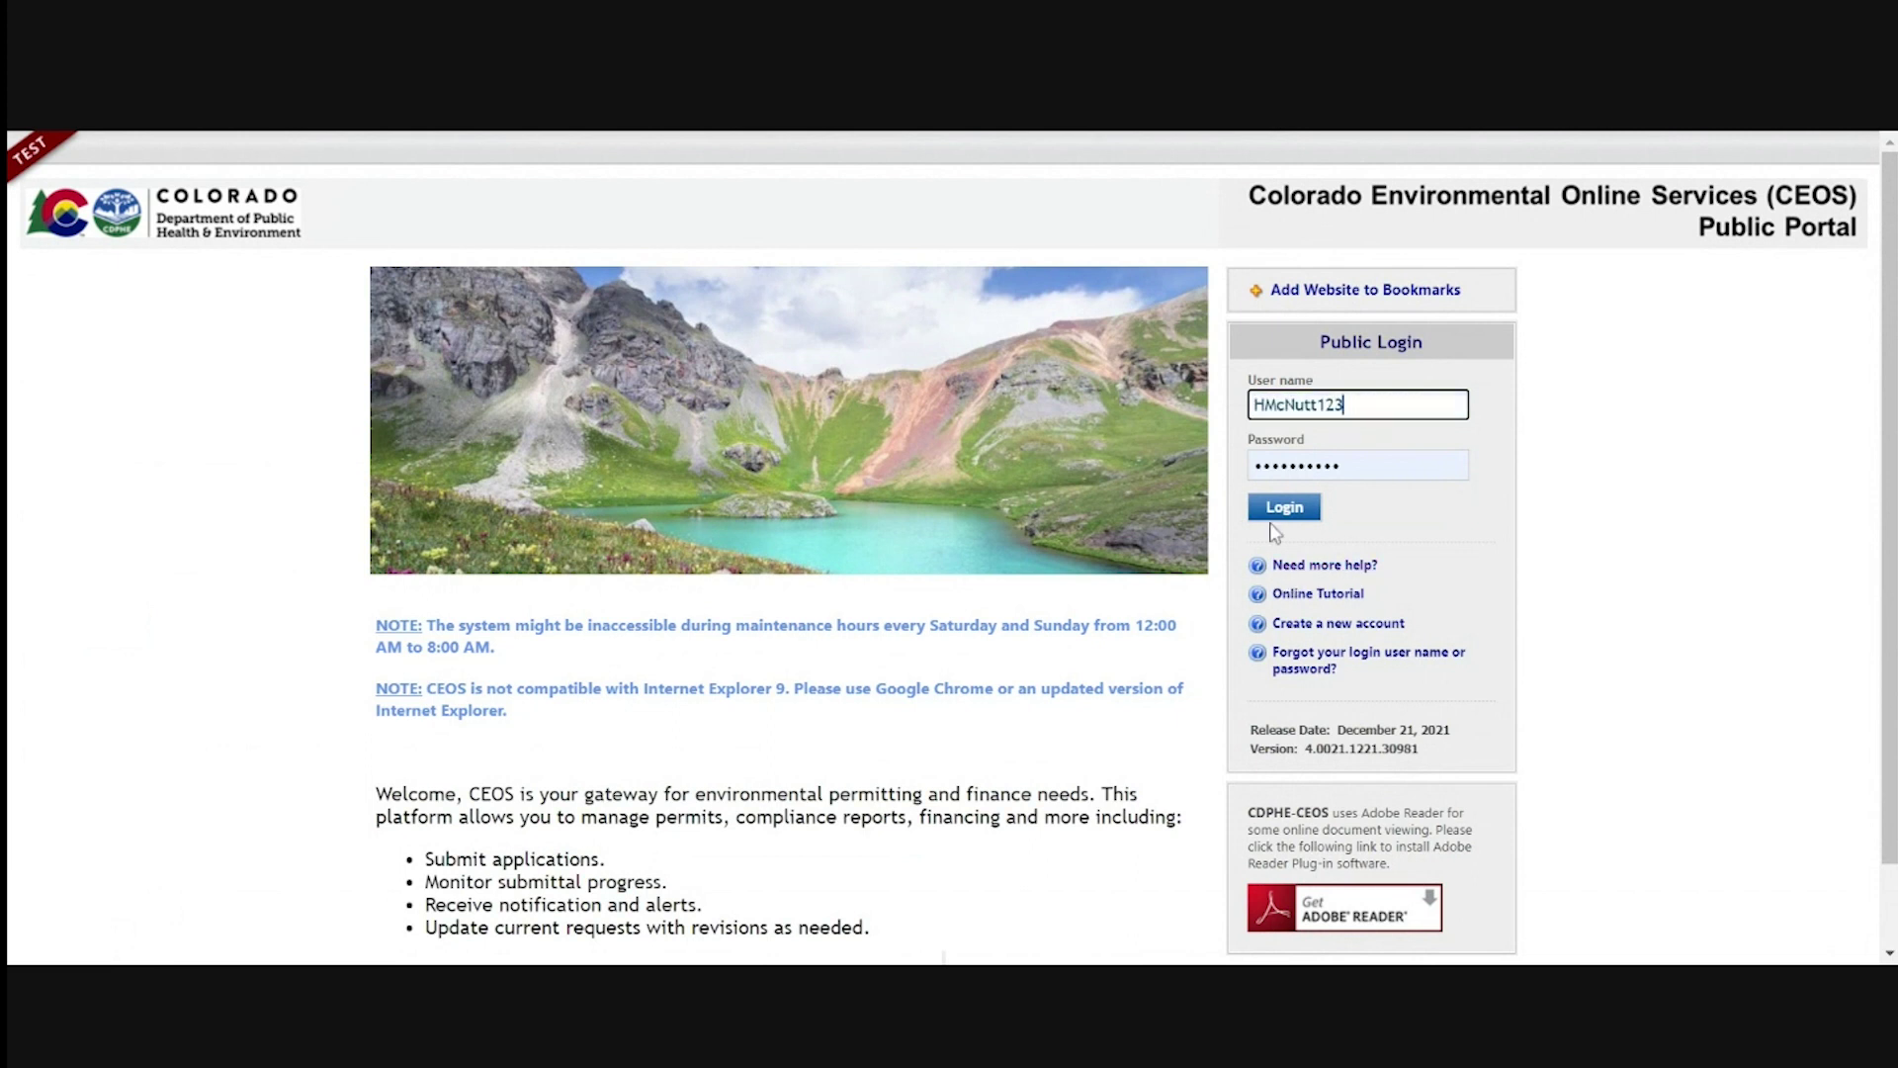
pyautogui.click(788, 131)
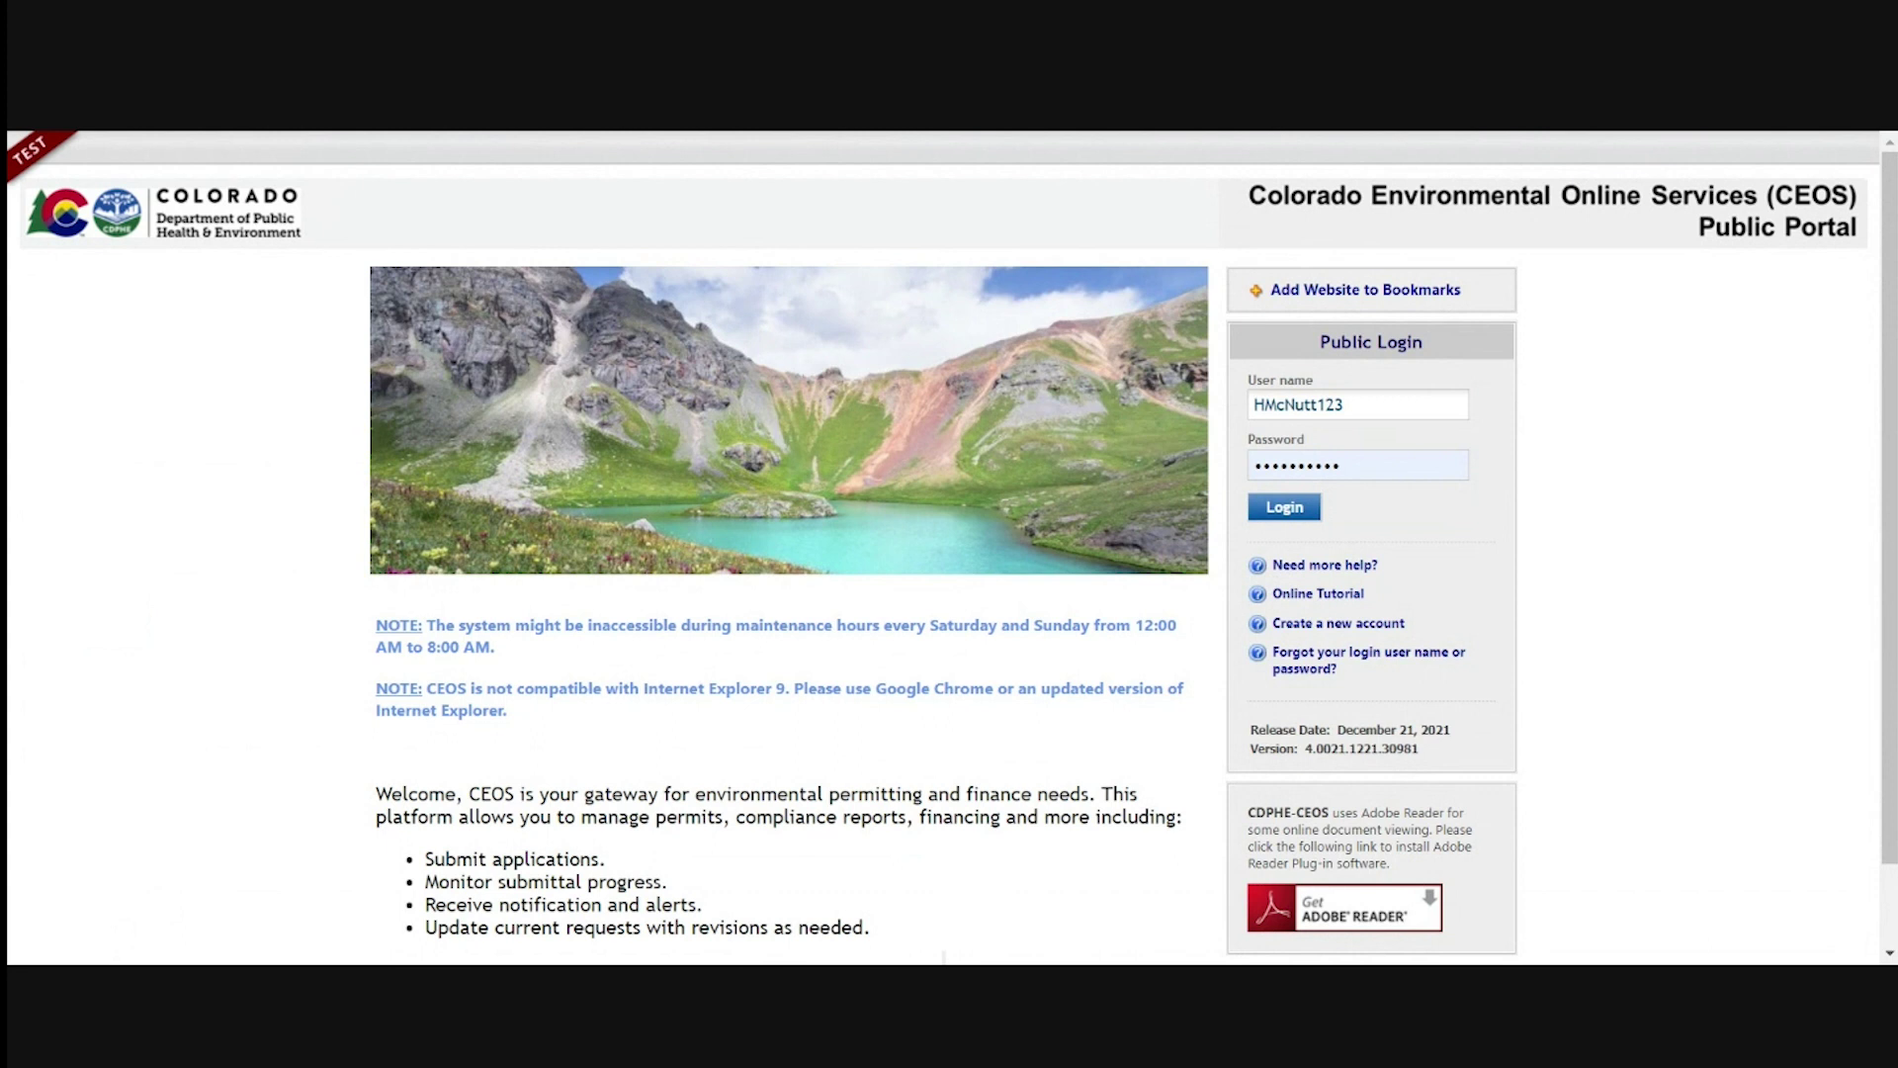
pyautogui.click(1343, 405)
pyautogui.press('Tab')
pyautogui.hotkey('ctrl', 'v')
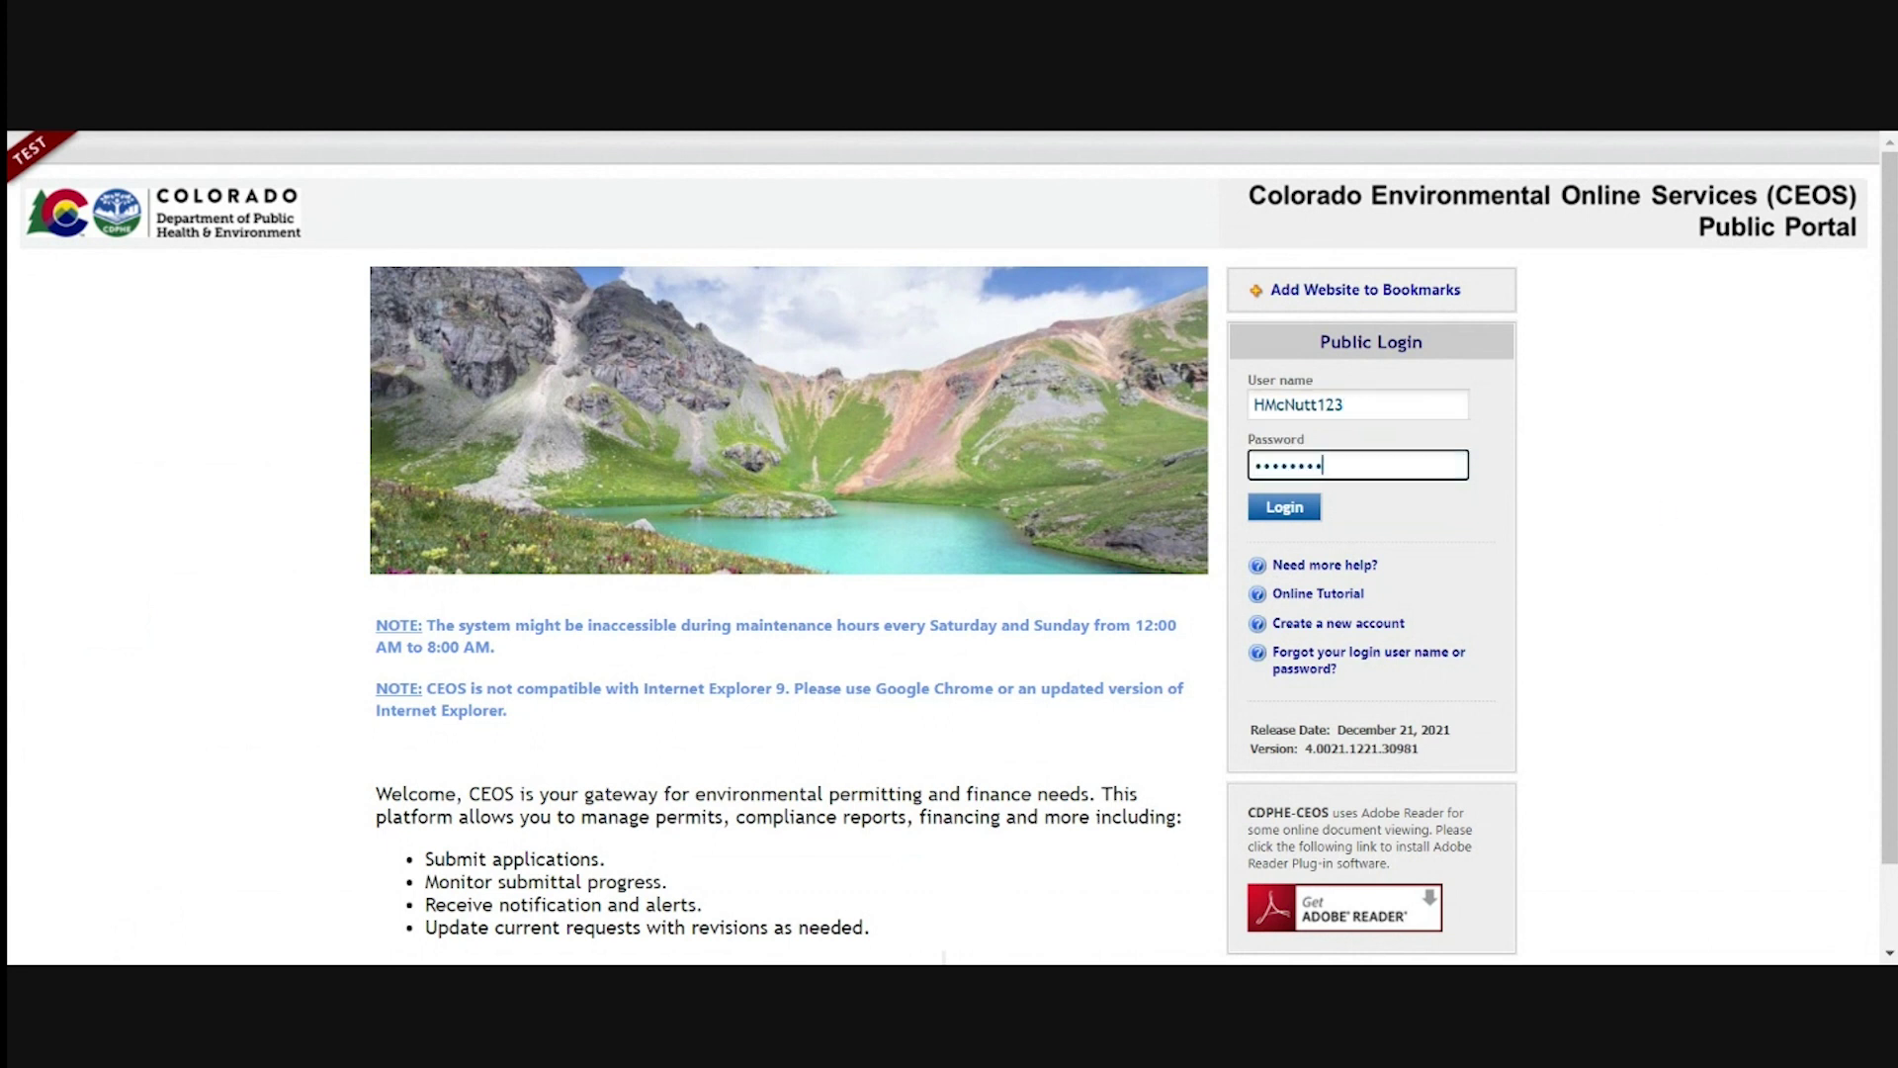
# Log in, then set and confirm a new account password and a four-digit PIN, and save
pyautogui.click(1284, 507)
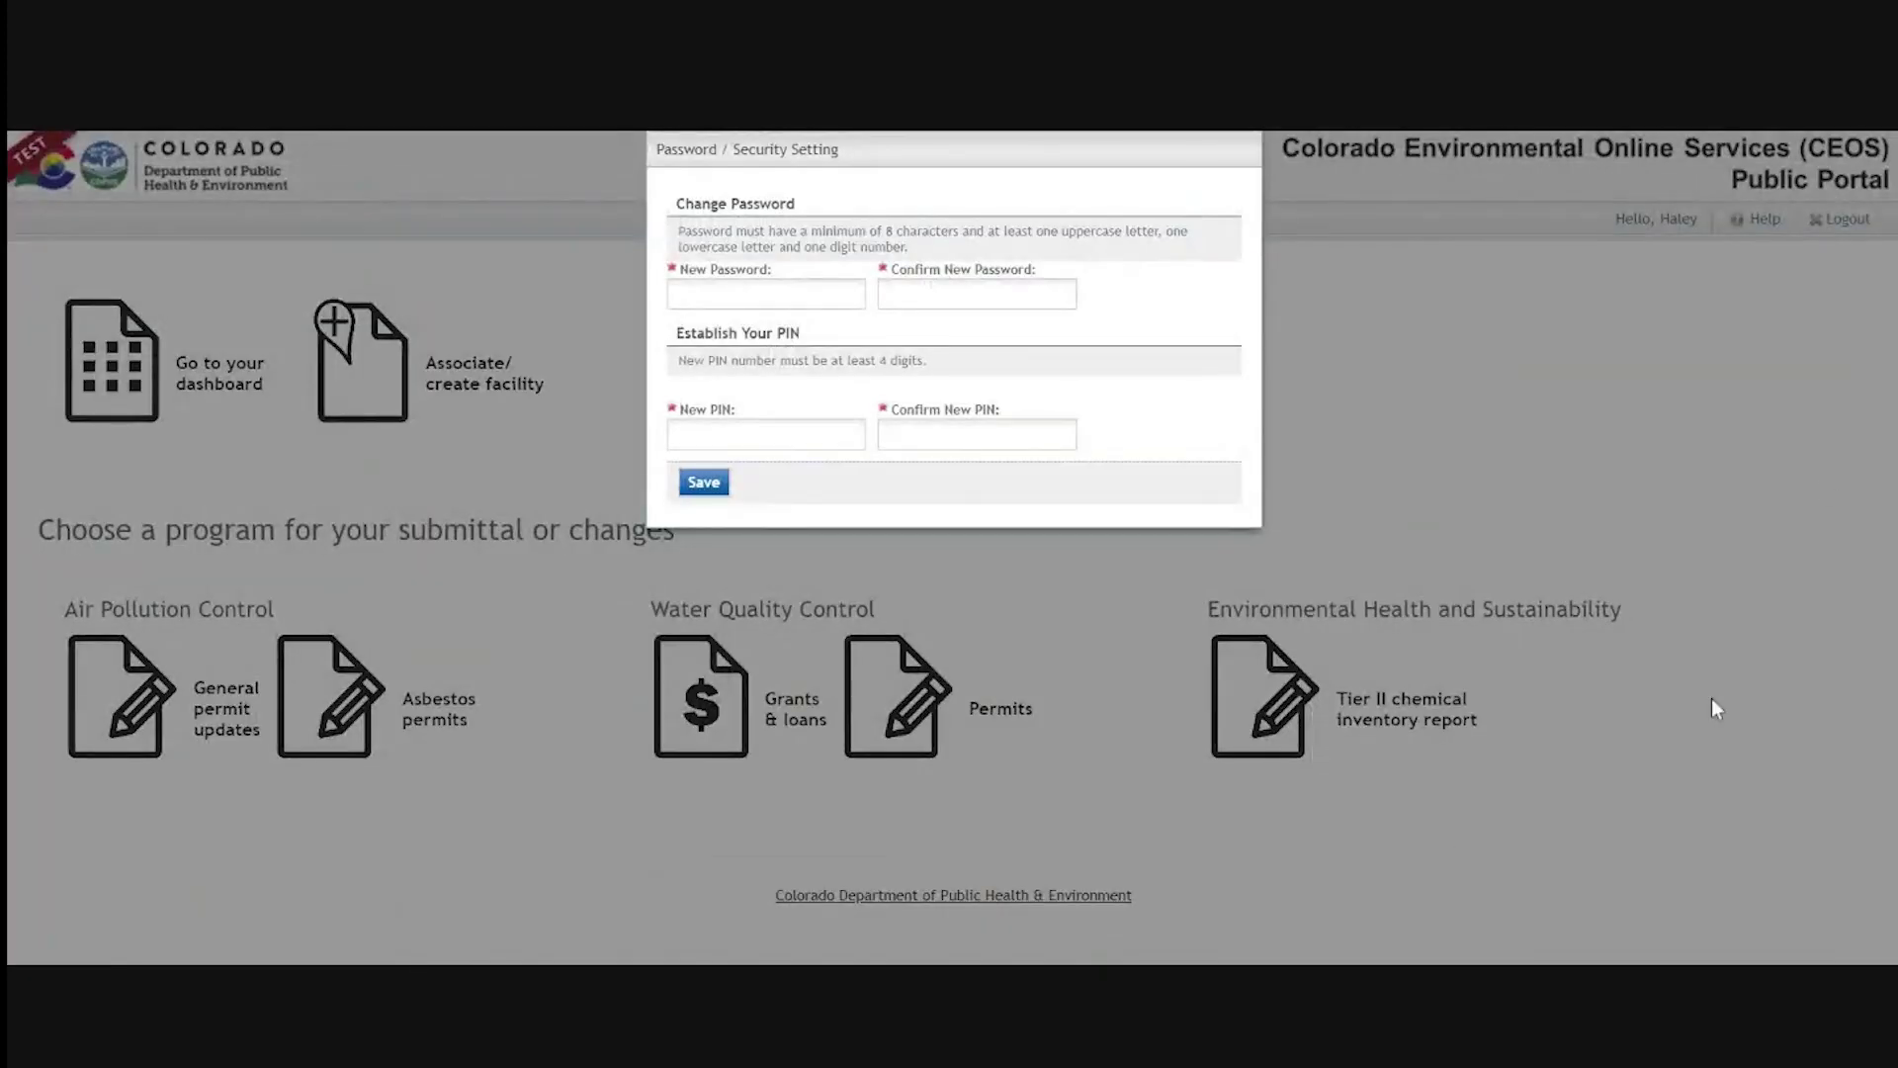
pyautogui.click(805, 293)
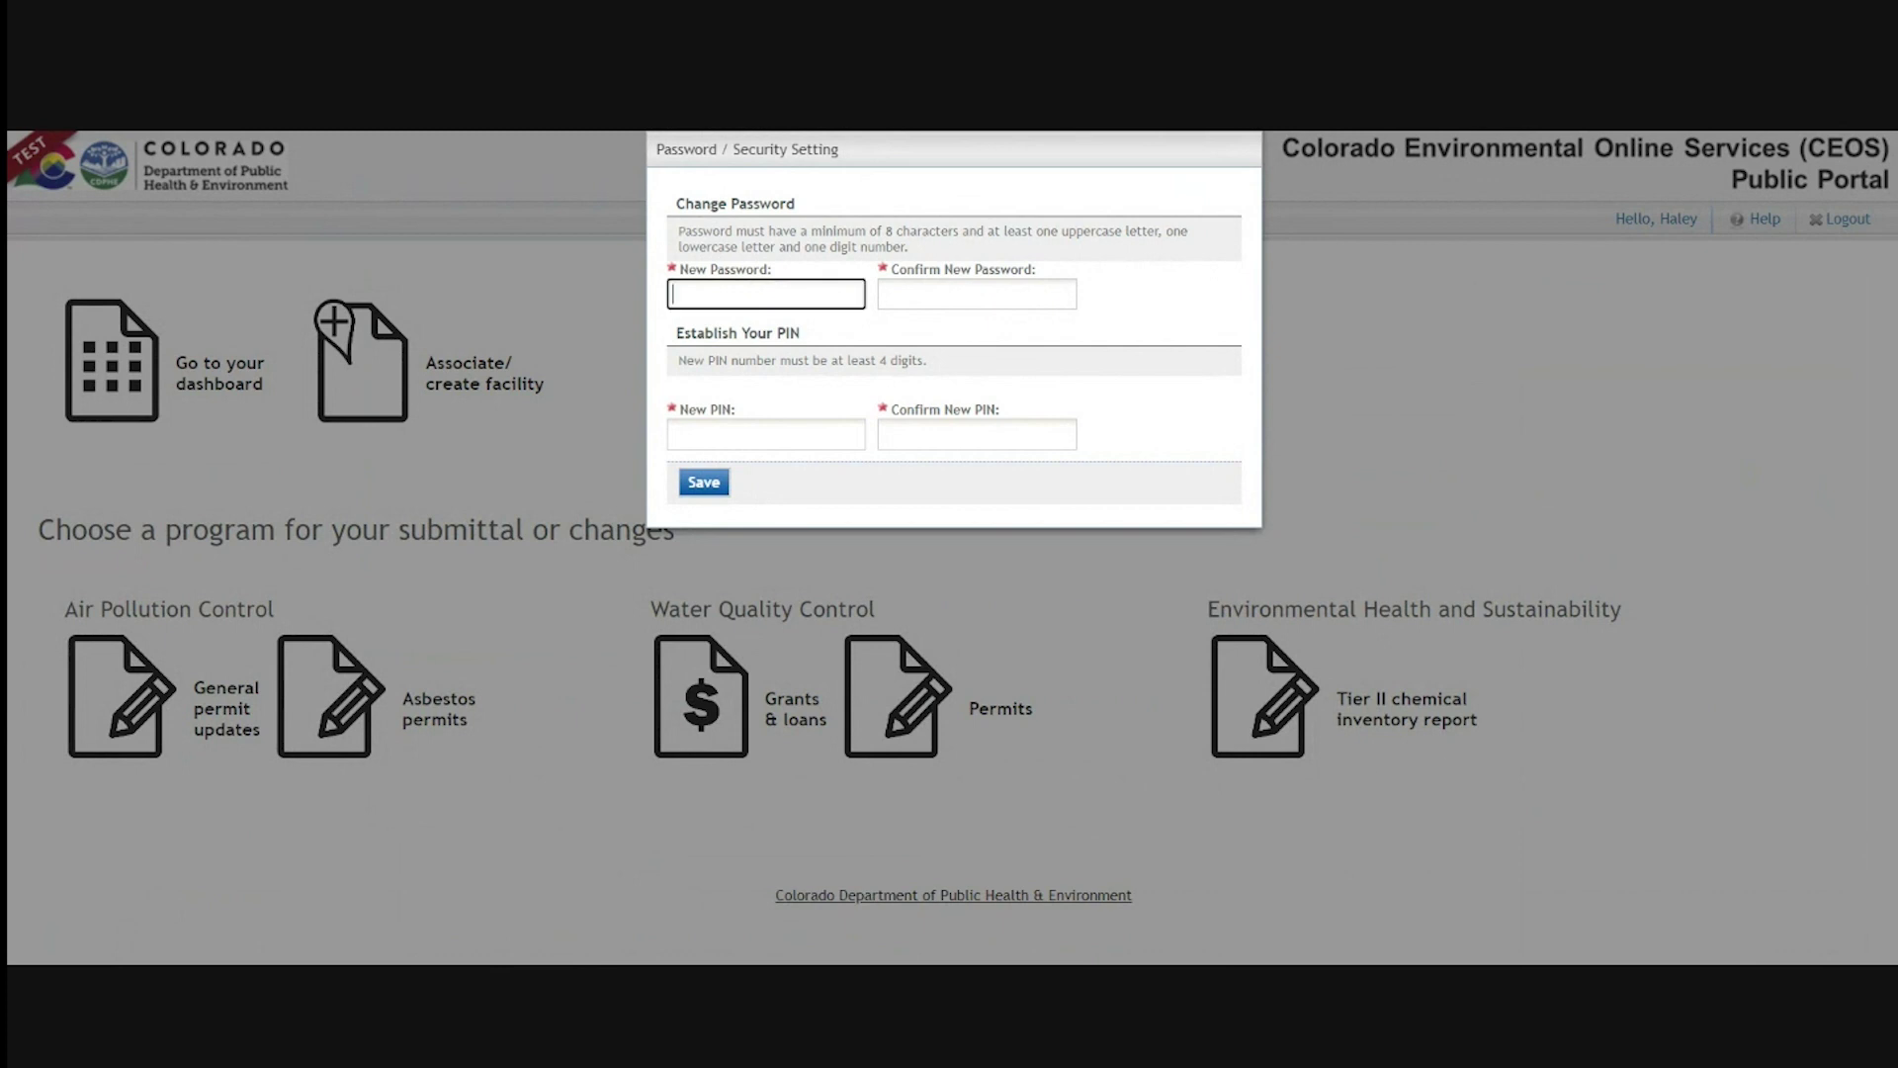
pyautogui.write('Passw')
pyautogui.press('BackSpace')
pyautogui.press('BackSpace')
pyautogui.press('BackSpace')
pyautogui.press('BackSpace')
pyautogui.press('BackSpace')
pyautogui.write('Password123')
pyautogui.press('Tab')
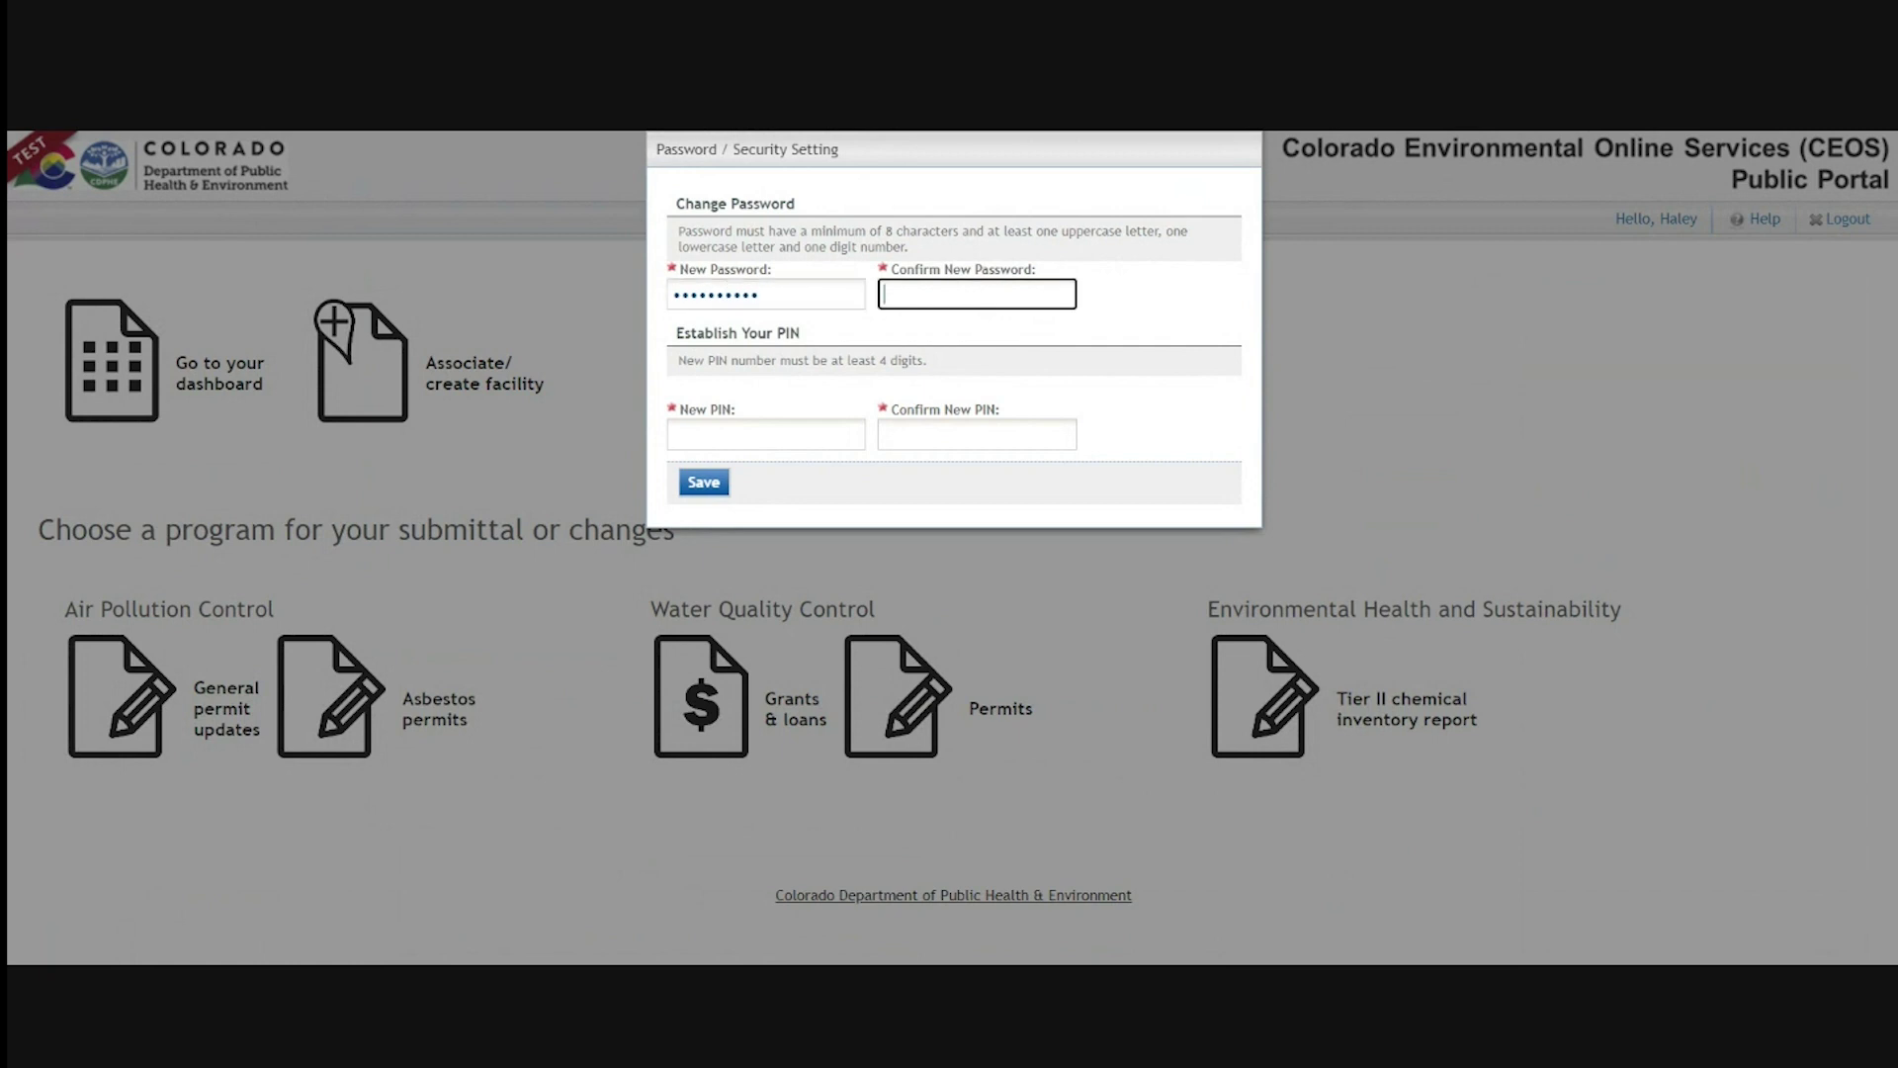
pyautogui.write('Password123')
pyautogui.press('Tab')
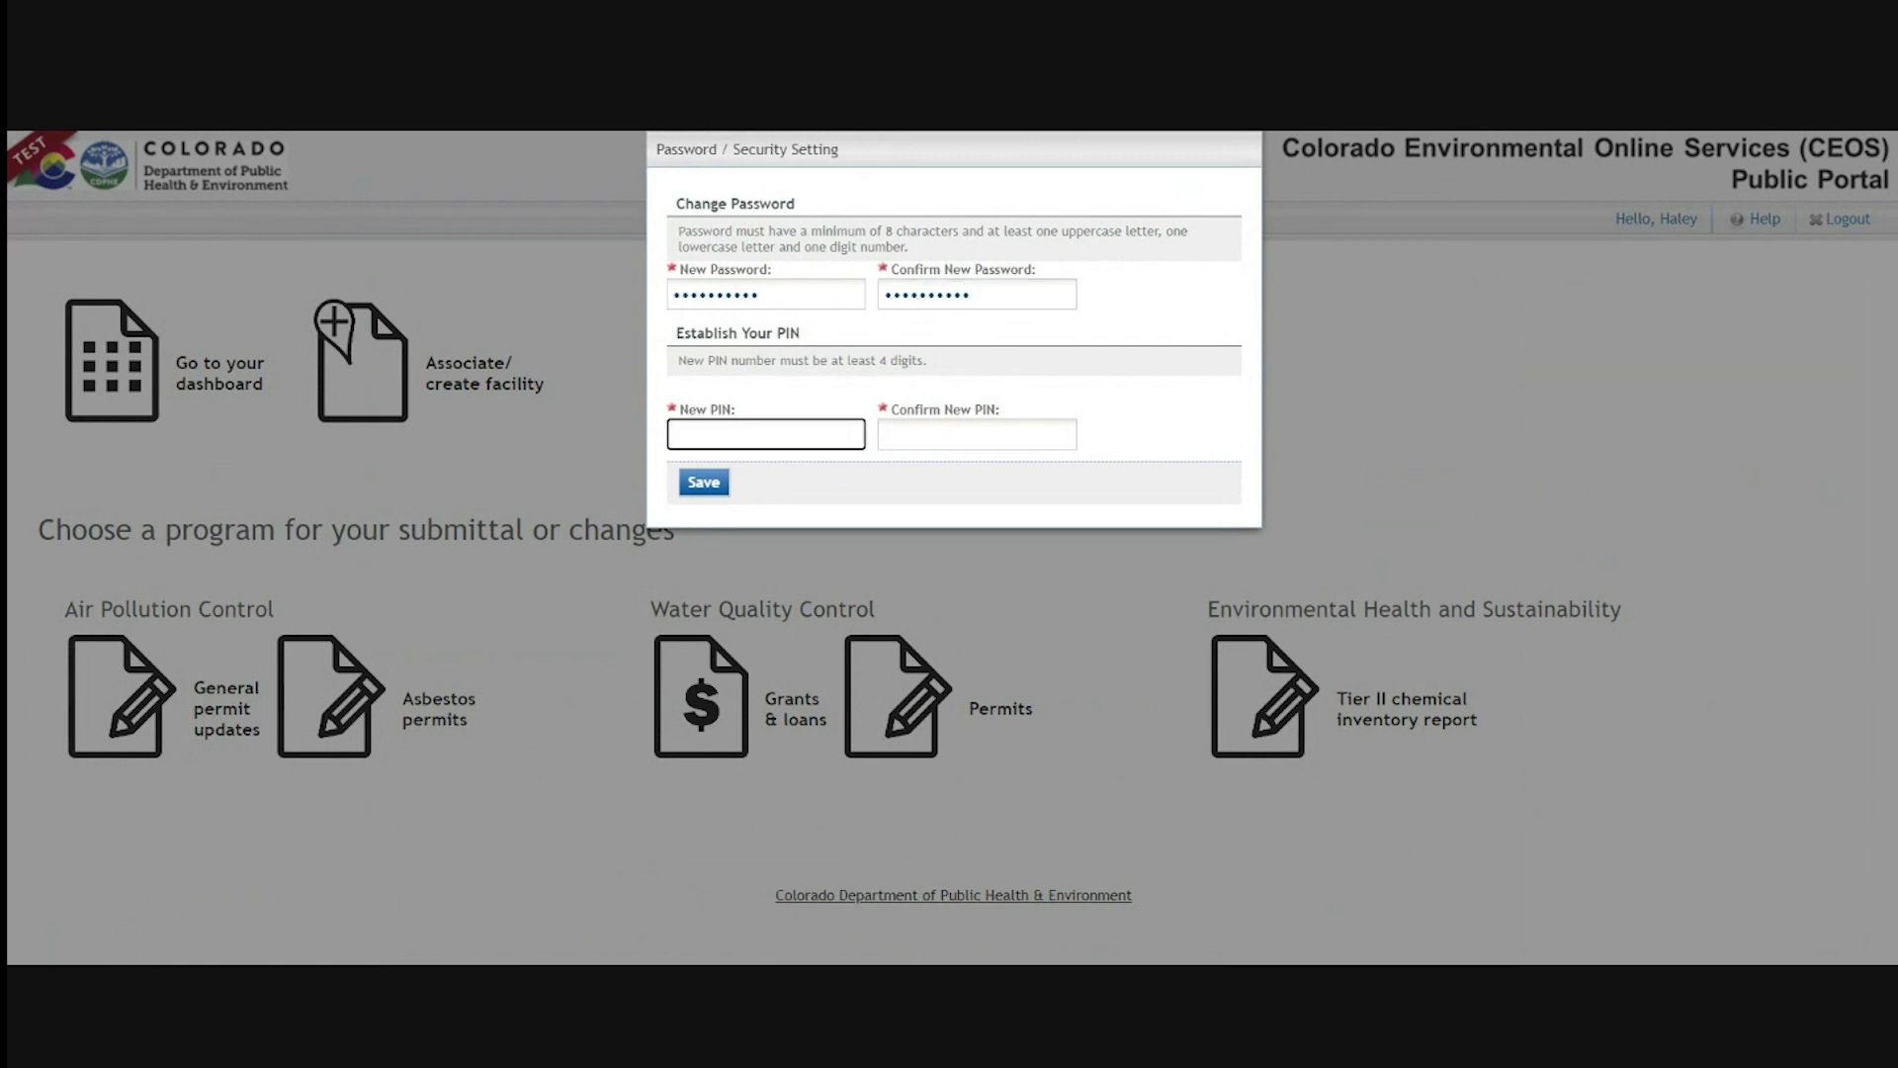
pyautogui.write('1234')
pyautogui.press('Tab')
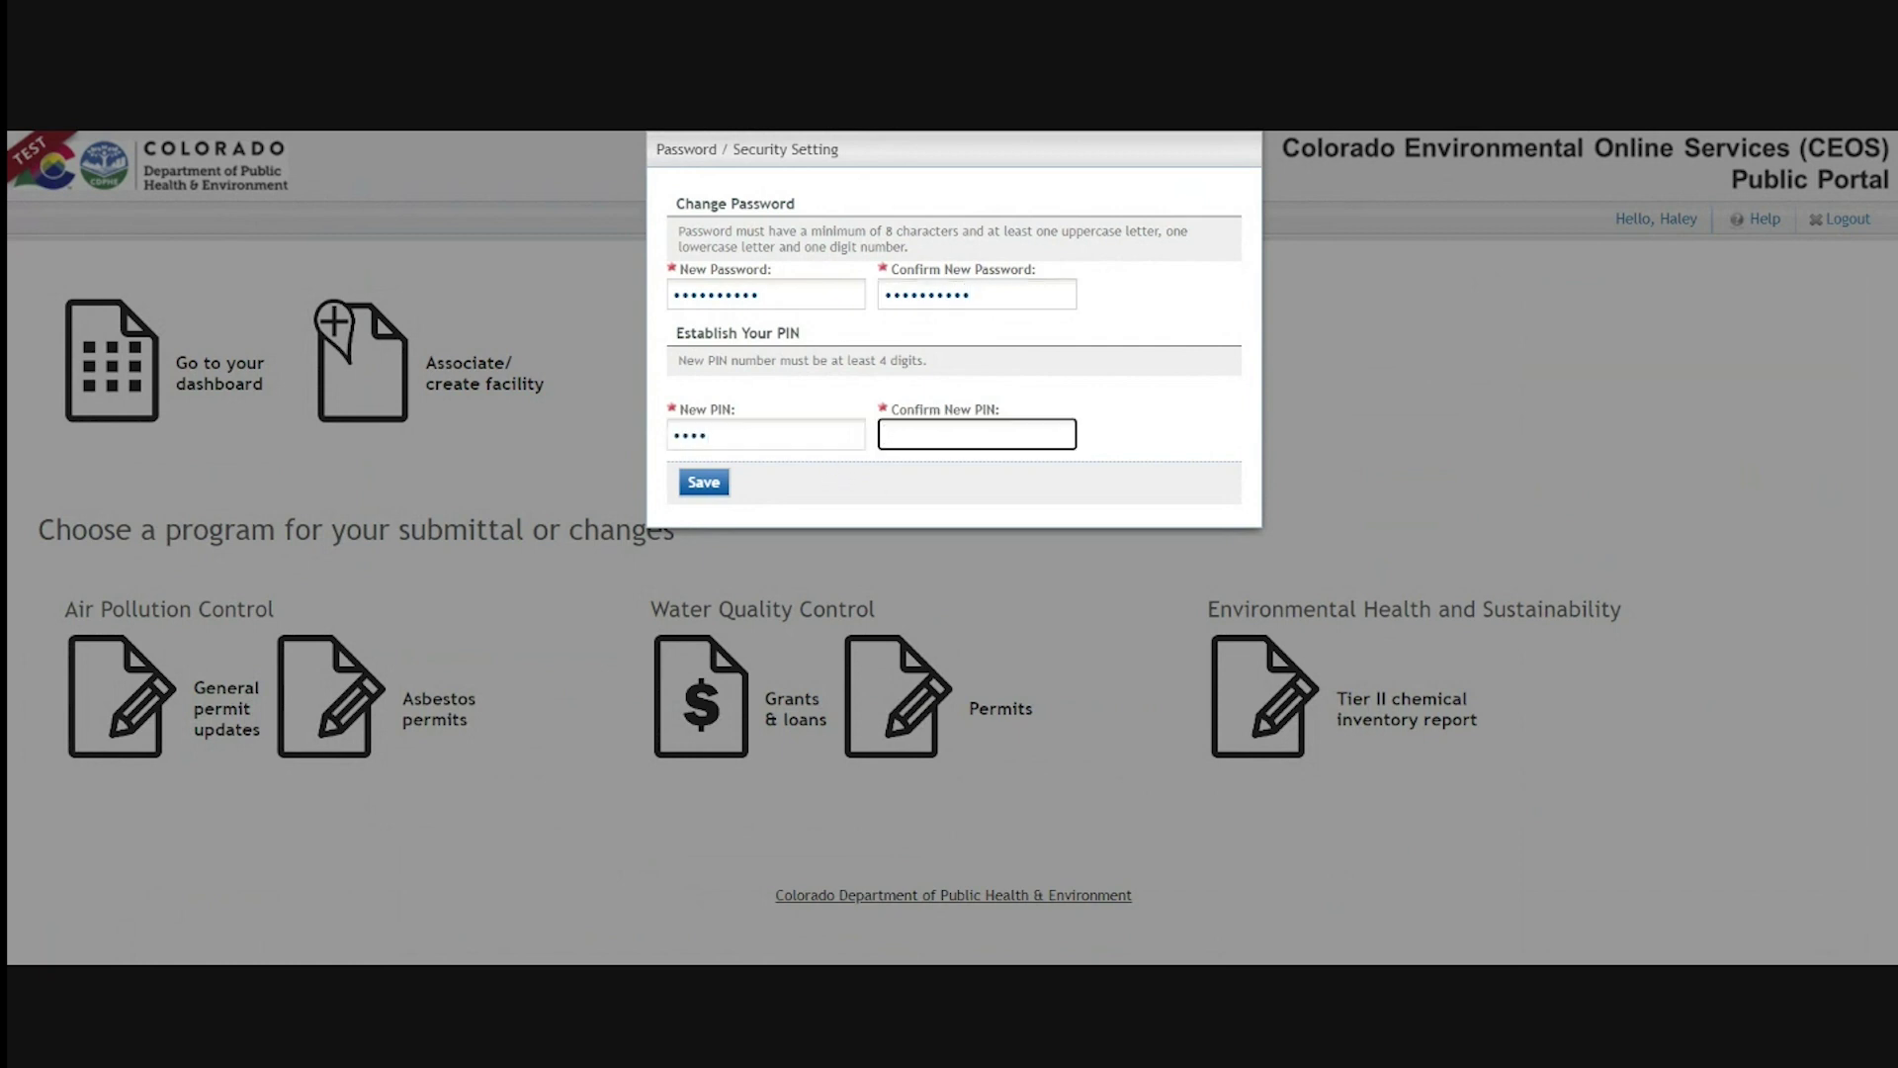
pyautogui.write('1234')
pyautogui.click(706, 484)
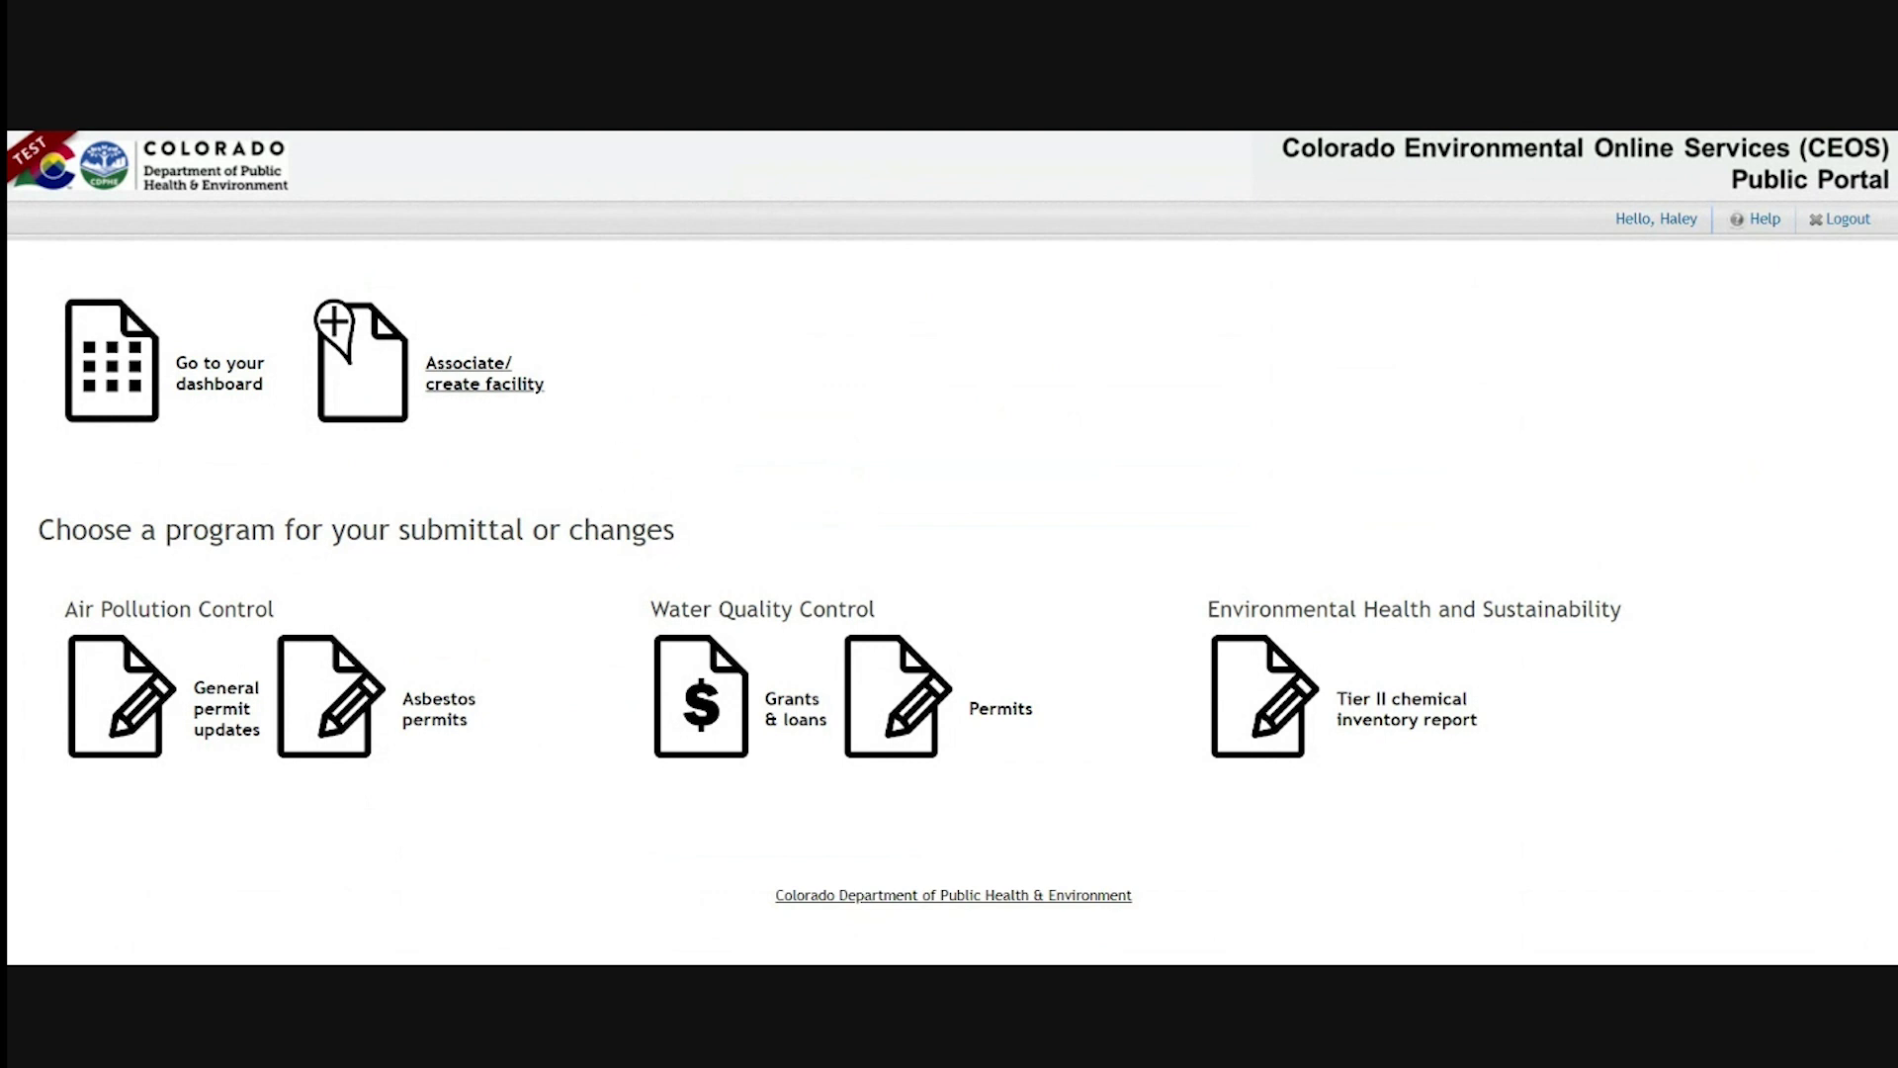
# Open My Dashboard and check its empty pending, department and completed item sections
pyautogui.click(155, 391)
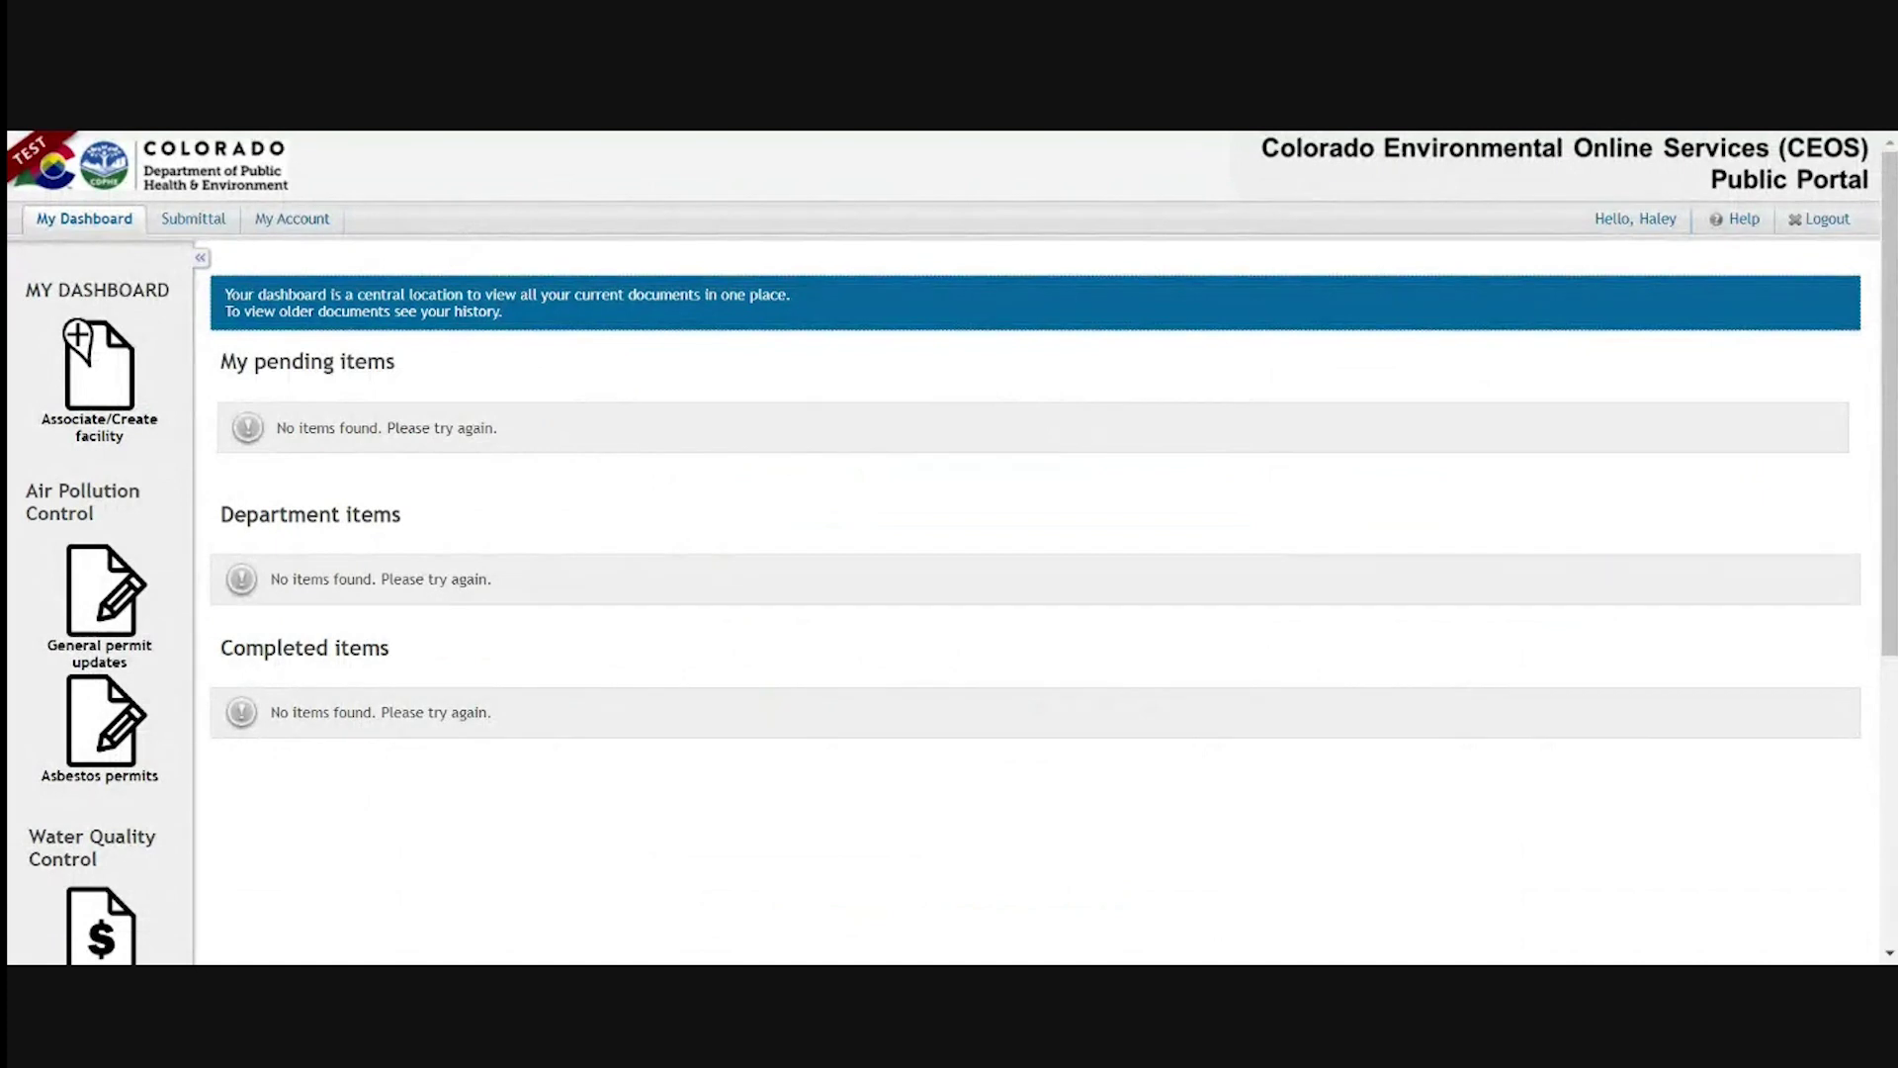
pyautogui.moveTo(220, 362); pyautogui.dragTo(451, 391)
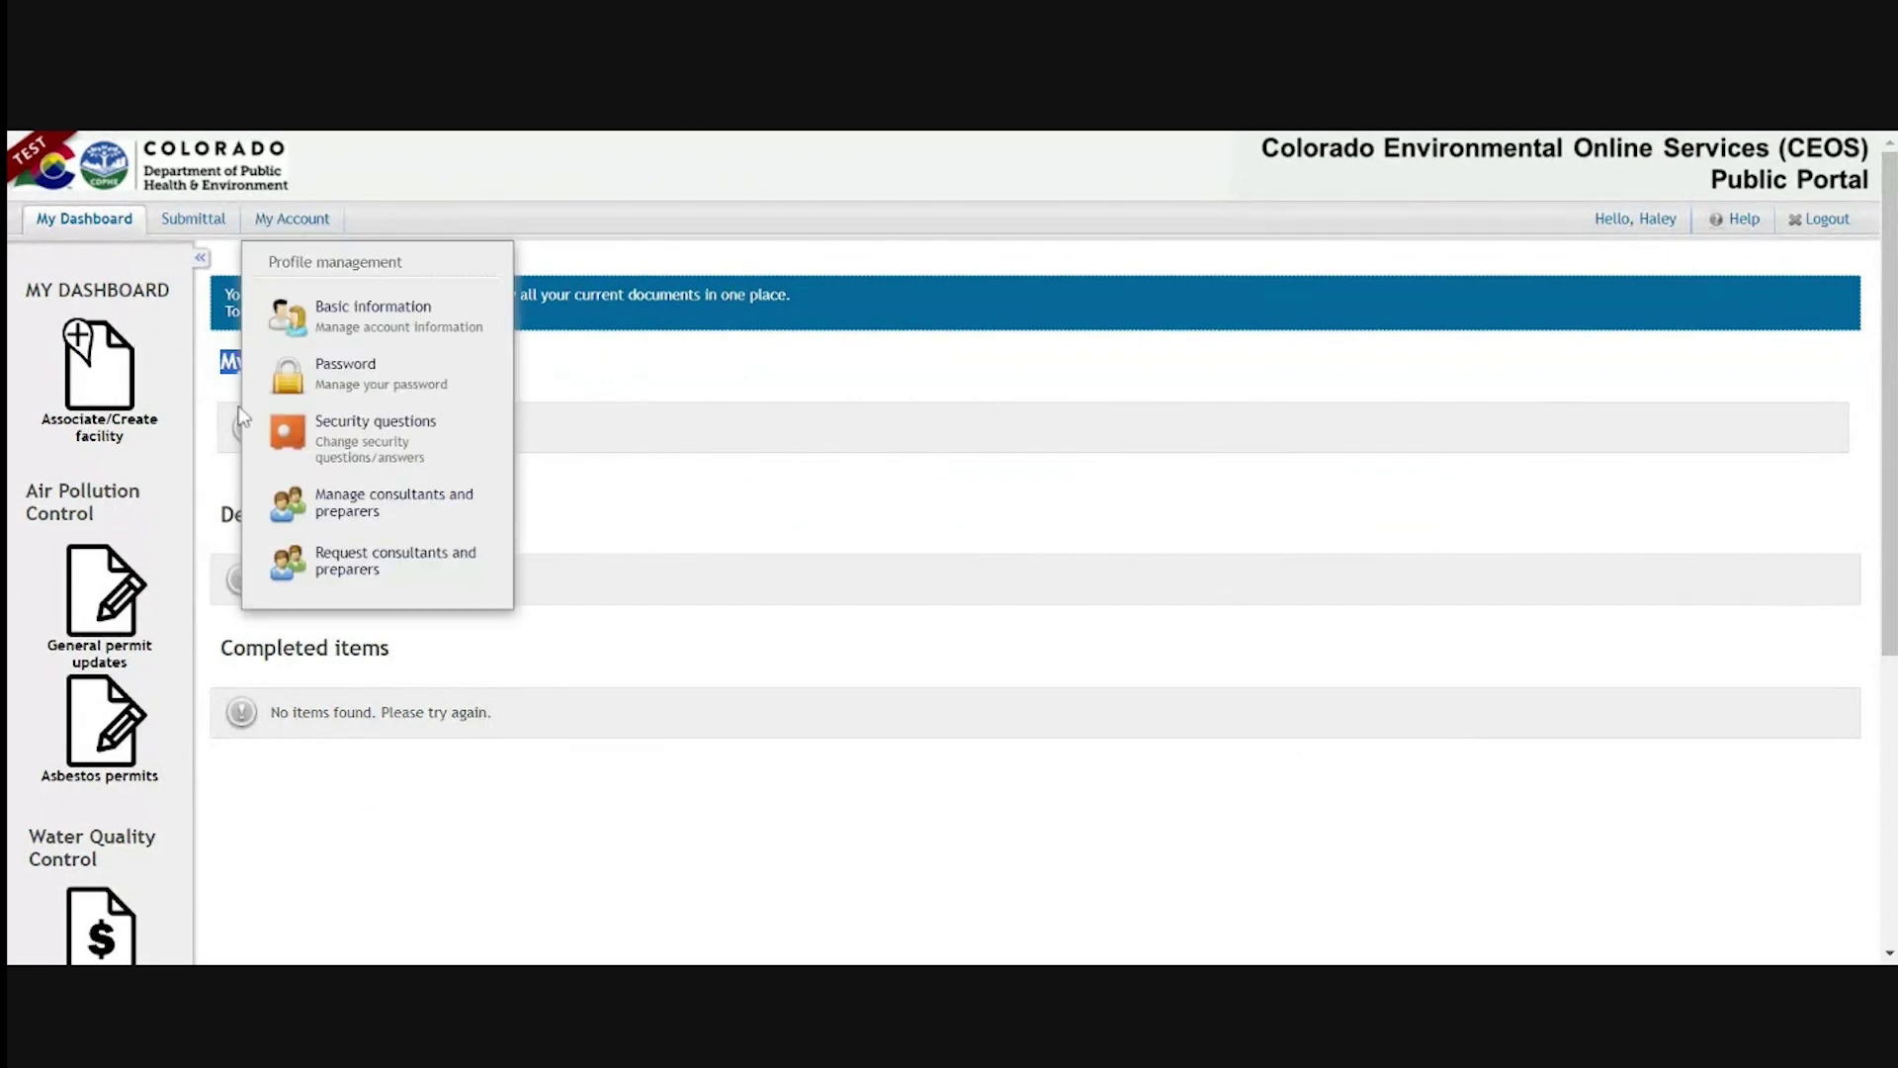
pyautogui.scroll(-2, 988, 543)
pyautogui.scroll(-4, 191, 623)
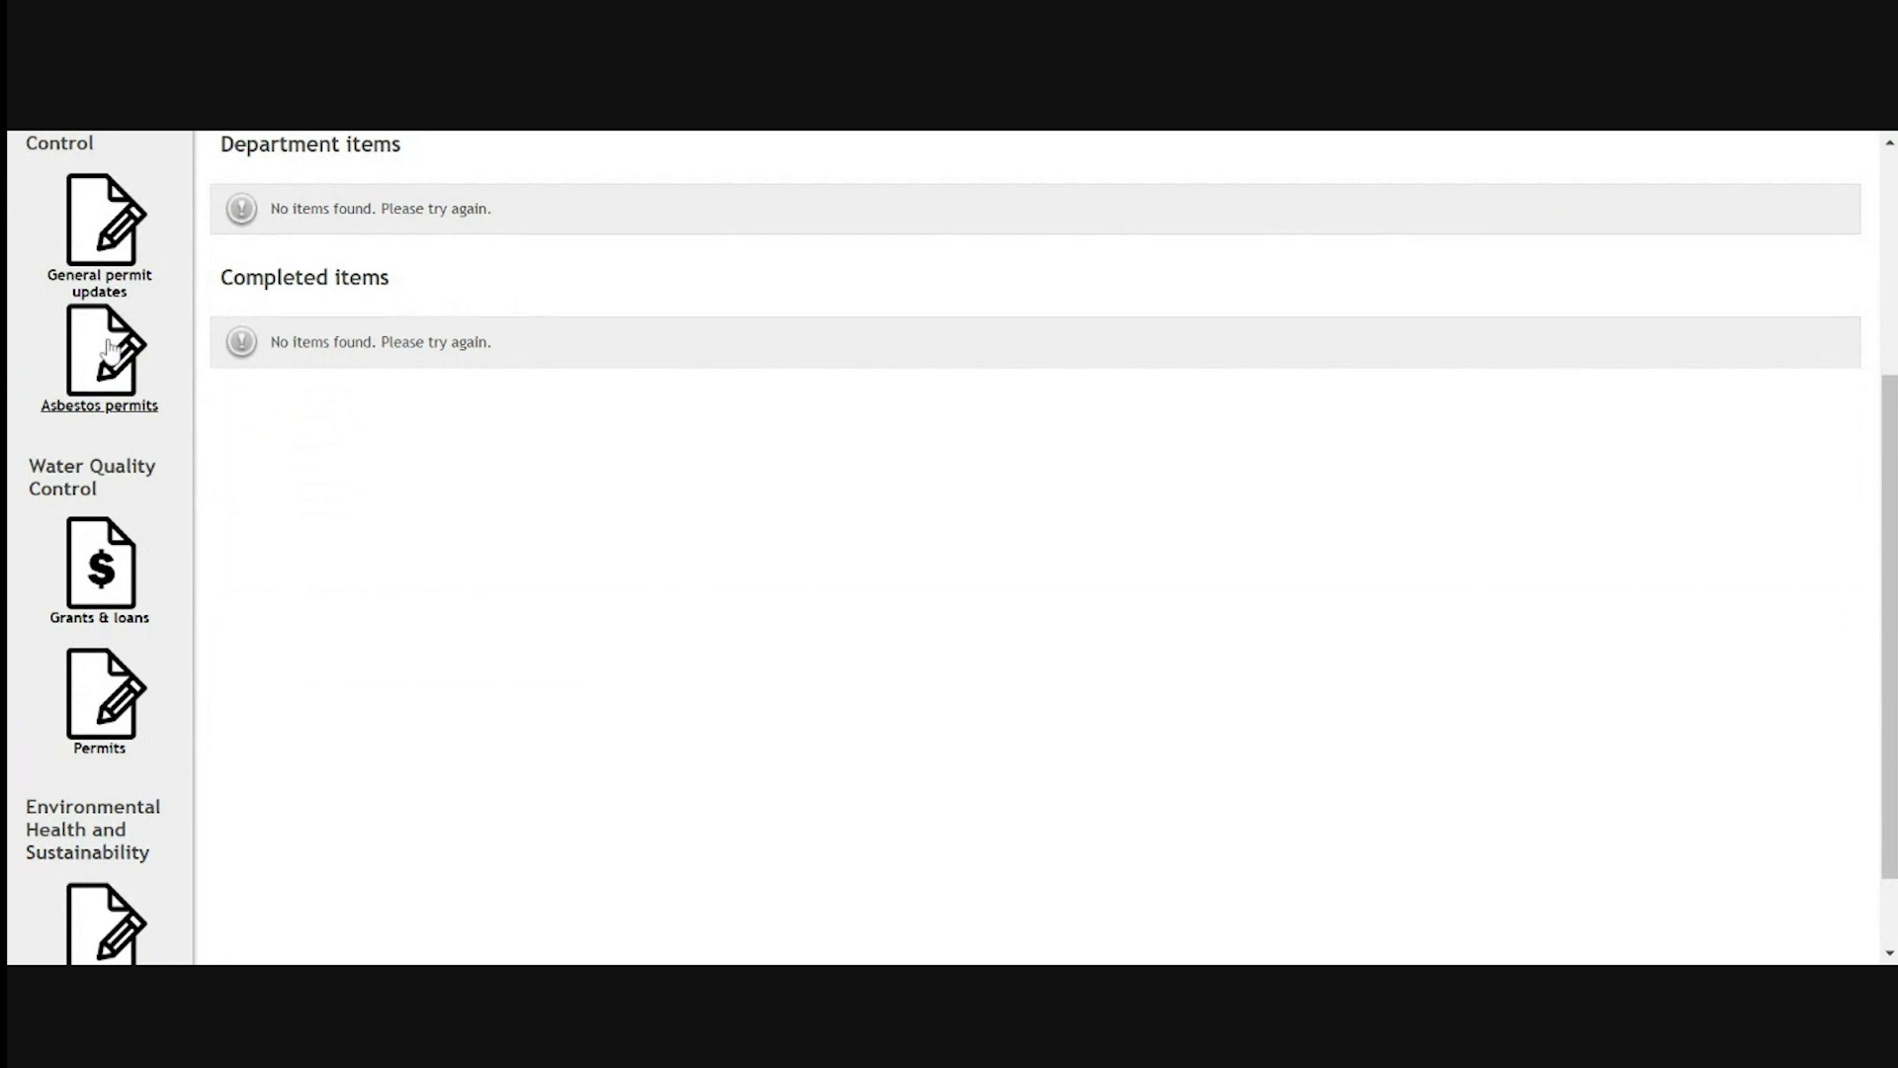
pyautogui.scroll(-2, 109, 356)
pyautogui.scroll(5, 121, 774)
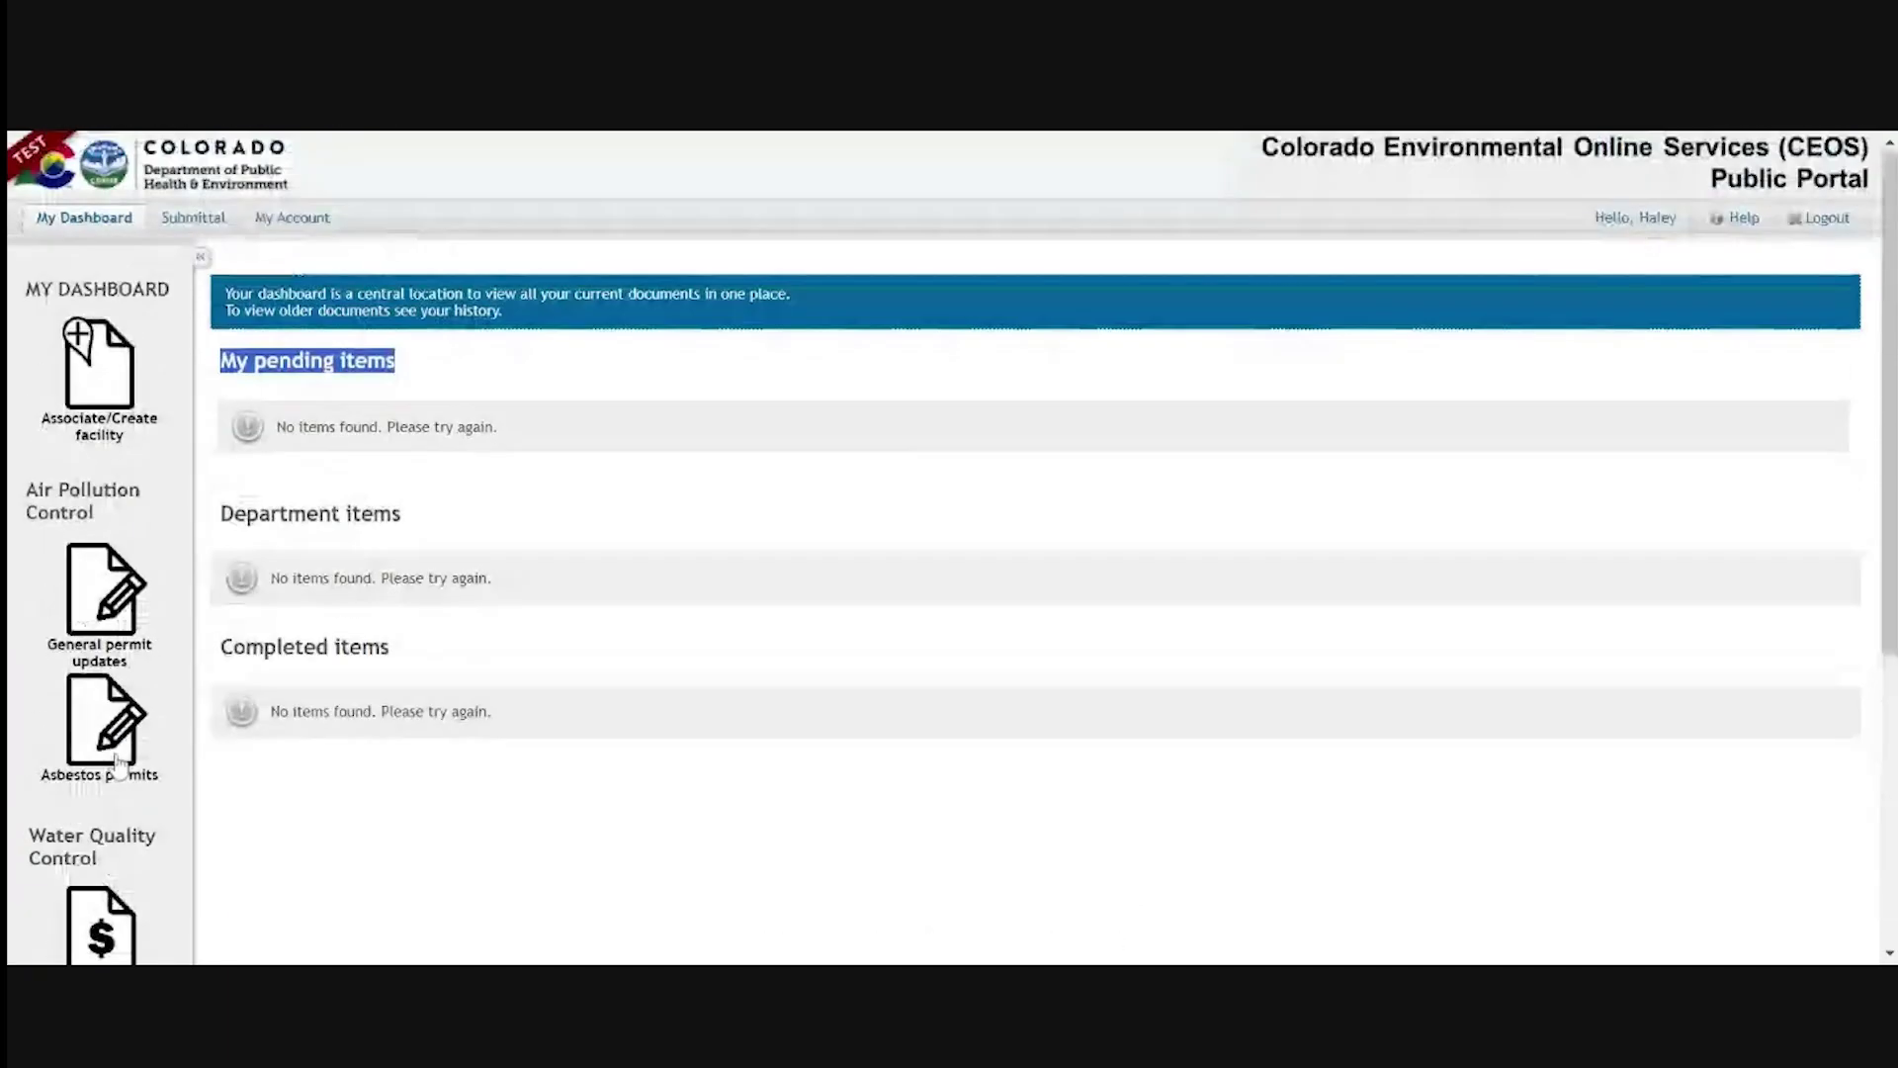
pyautogui.moveTo(208, 234)
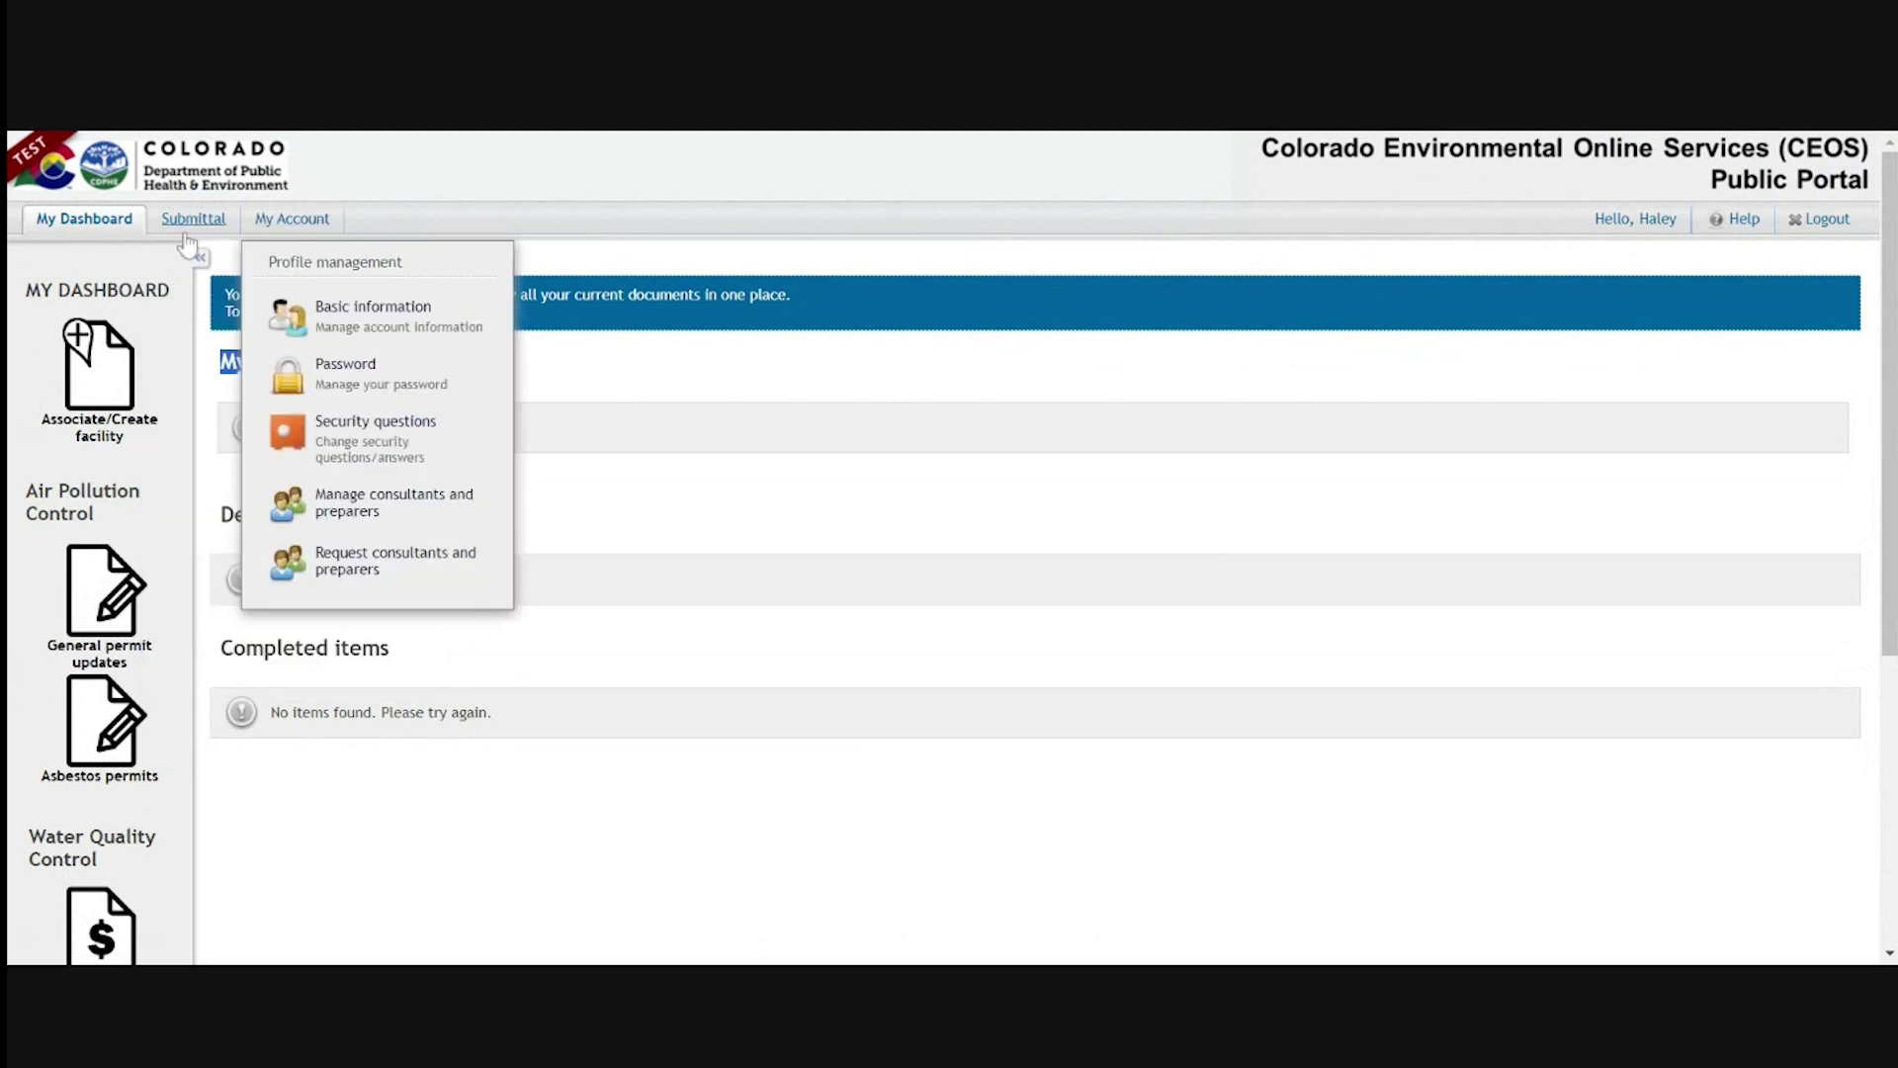
# List the account's associated facilities and check the Pending note on both CDPHE-Test submittals
pyautogui.click(297, 221)
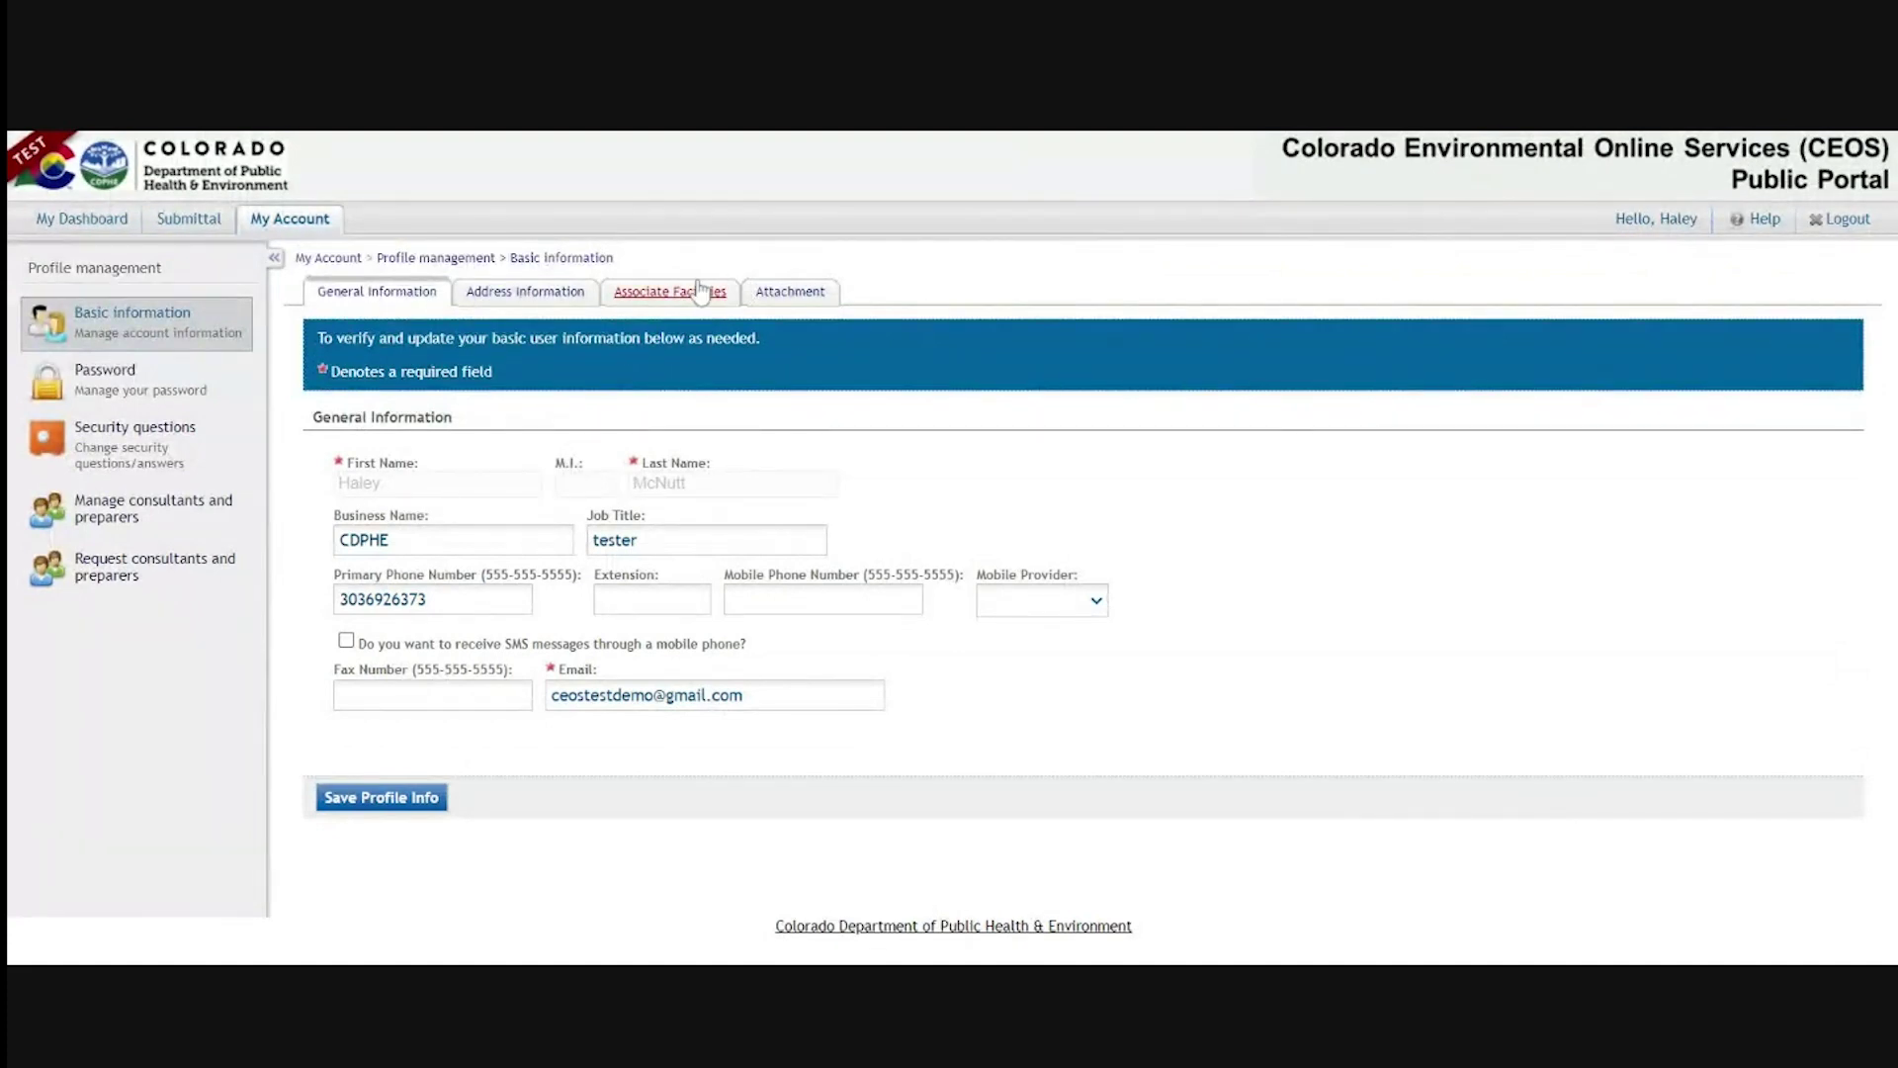
pyautogui.click(638, 299)
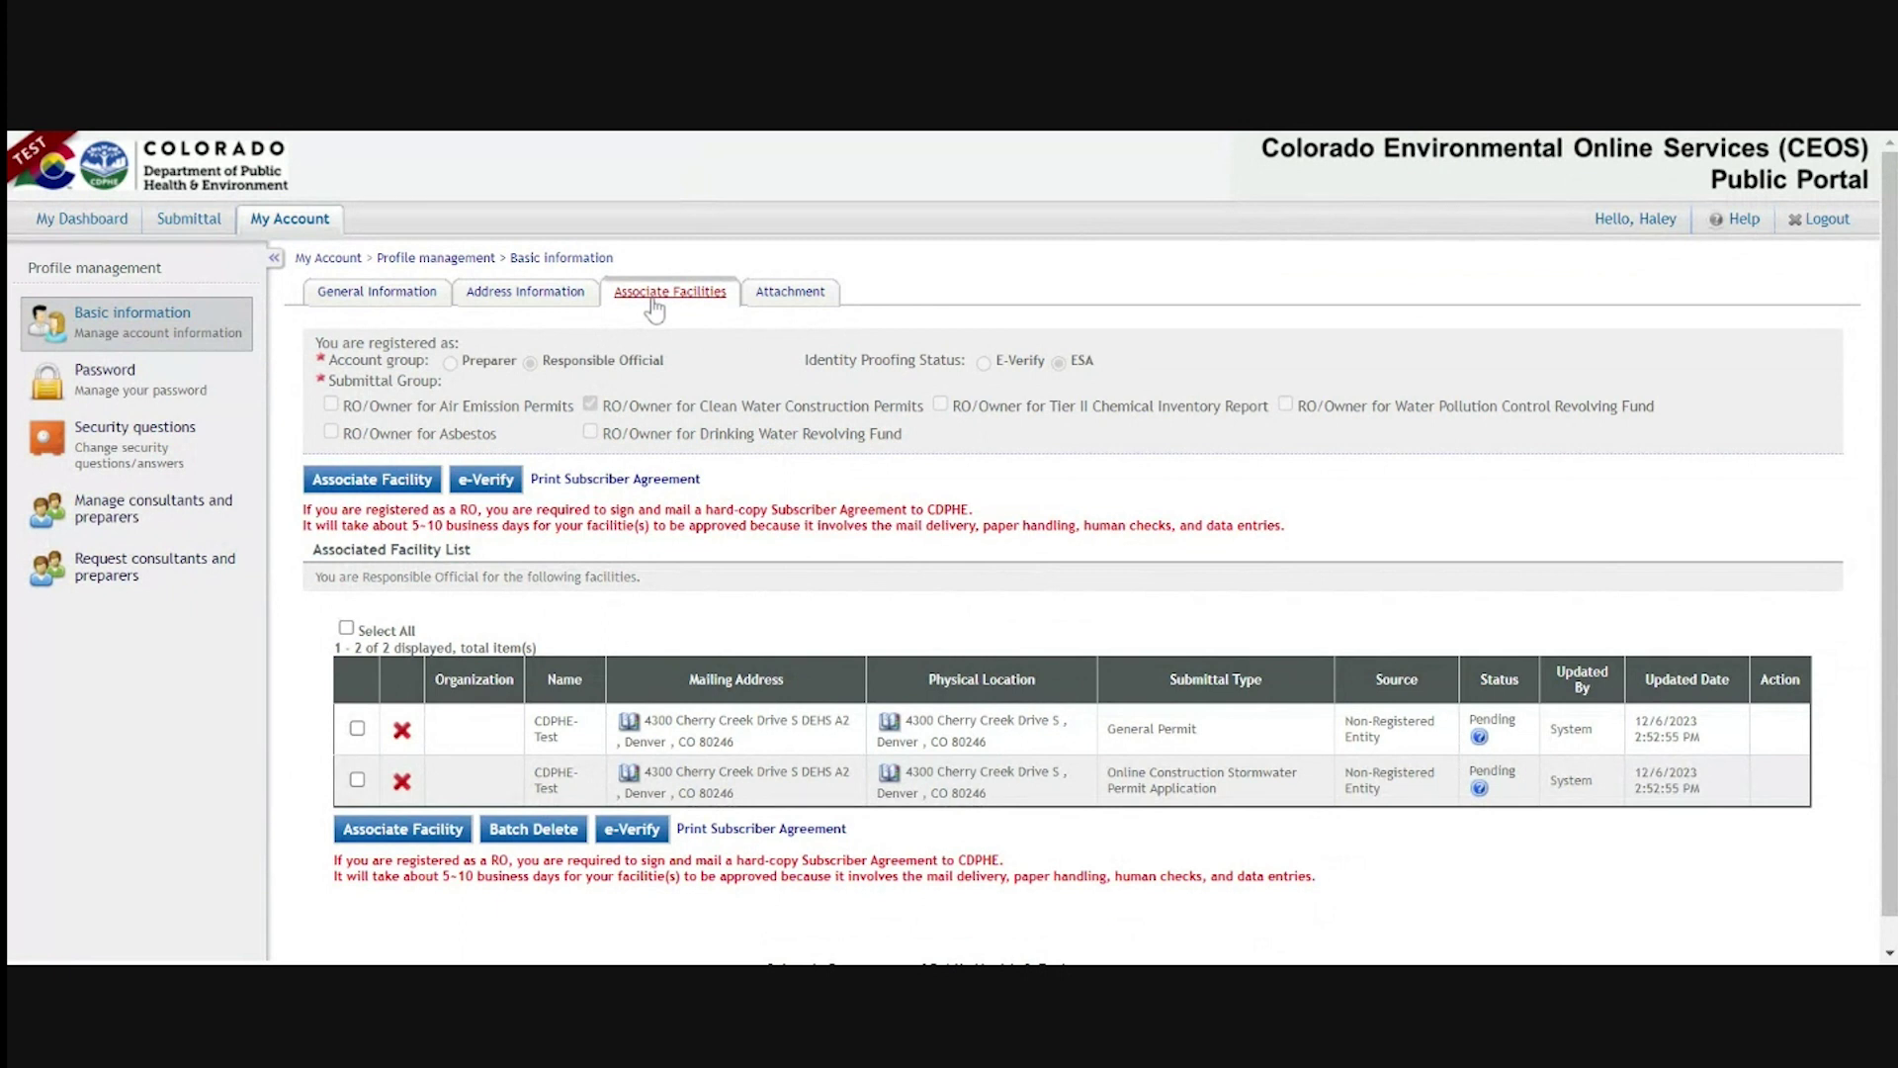
pyautogui.moveTo(1533, 802); pyautogui.dragTo(1486, 742)
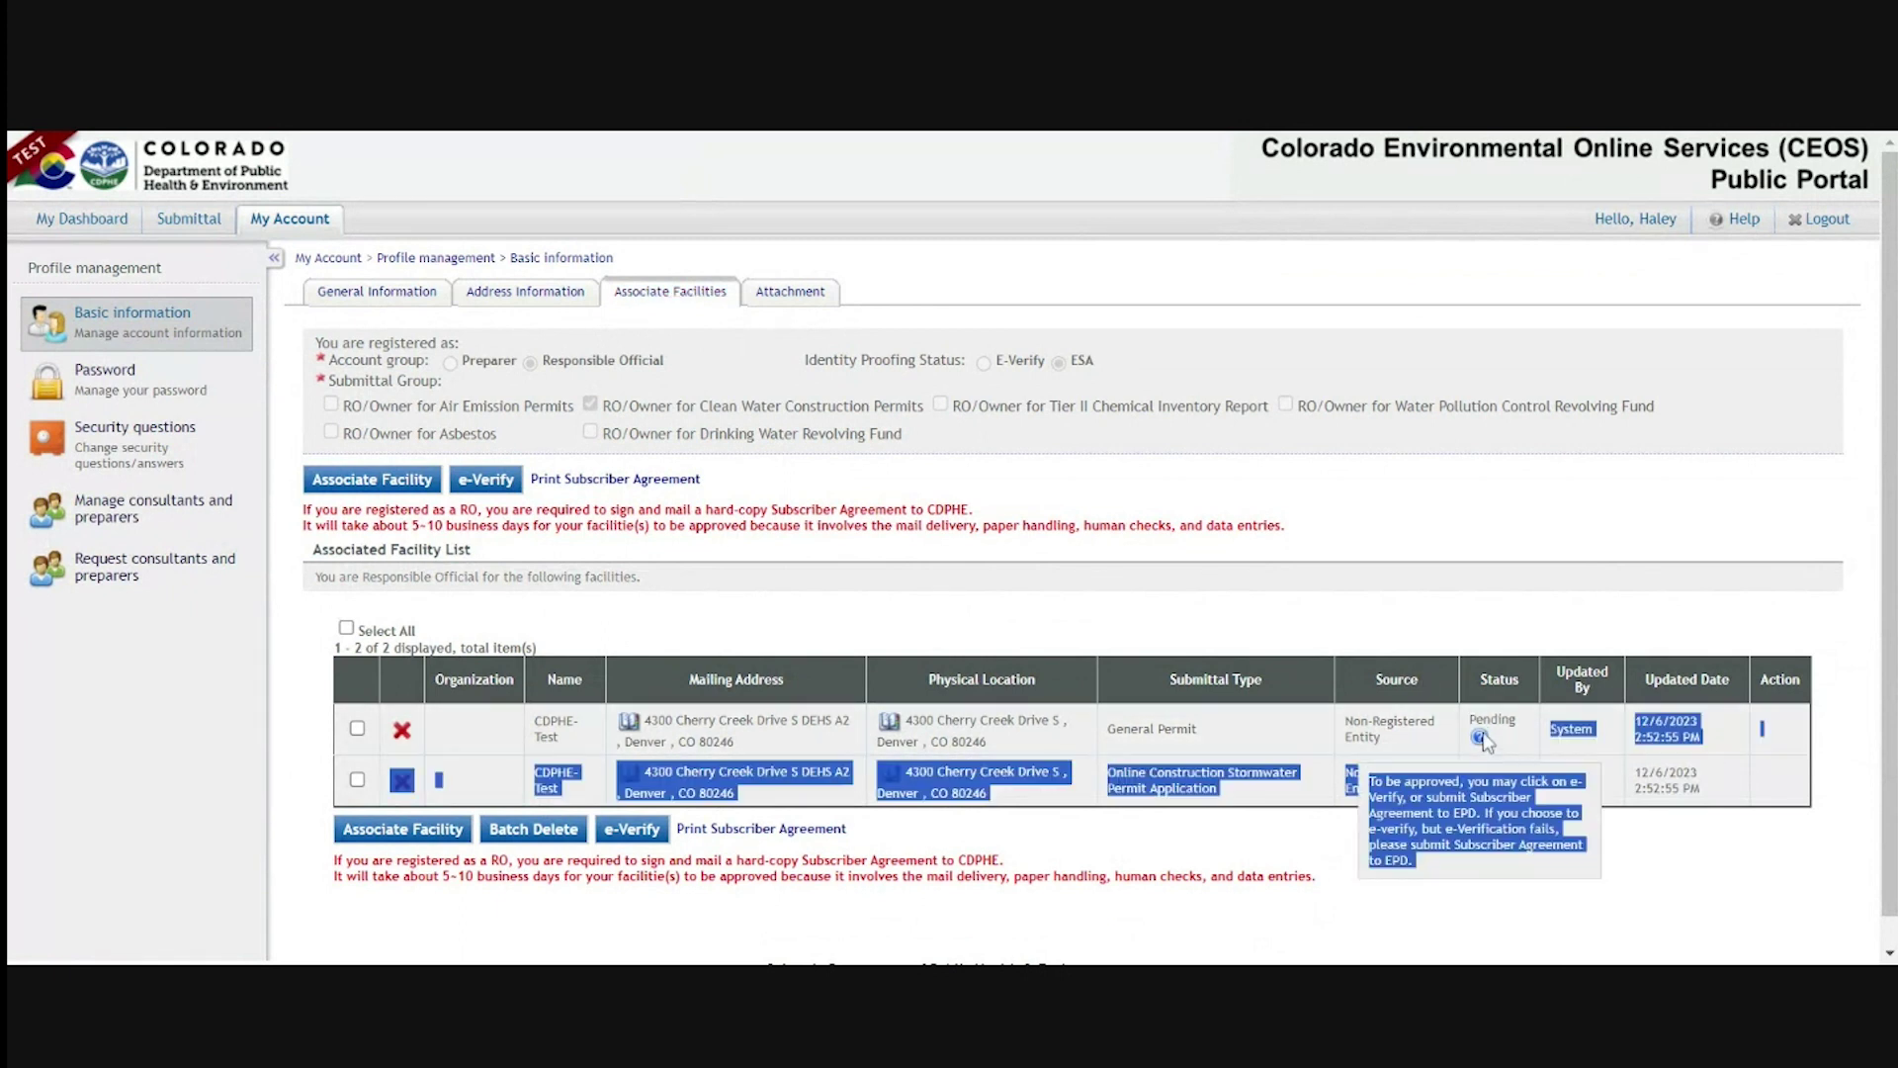
pyautogui.click(1509, 719)
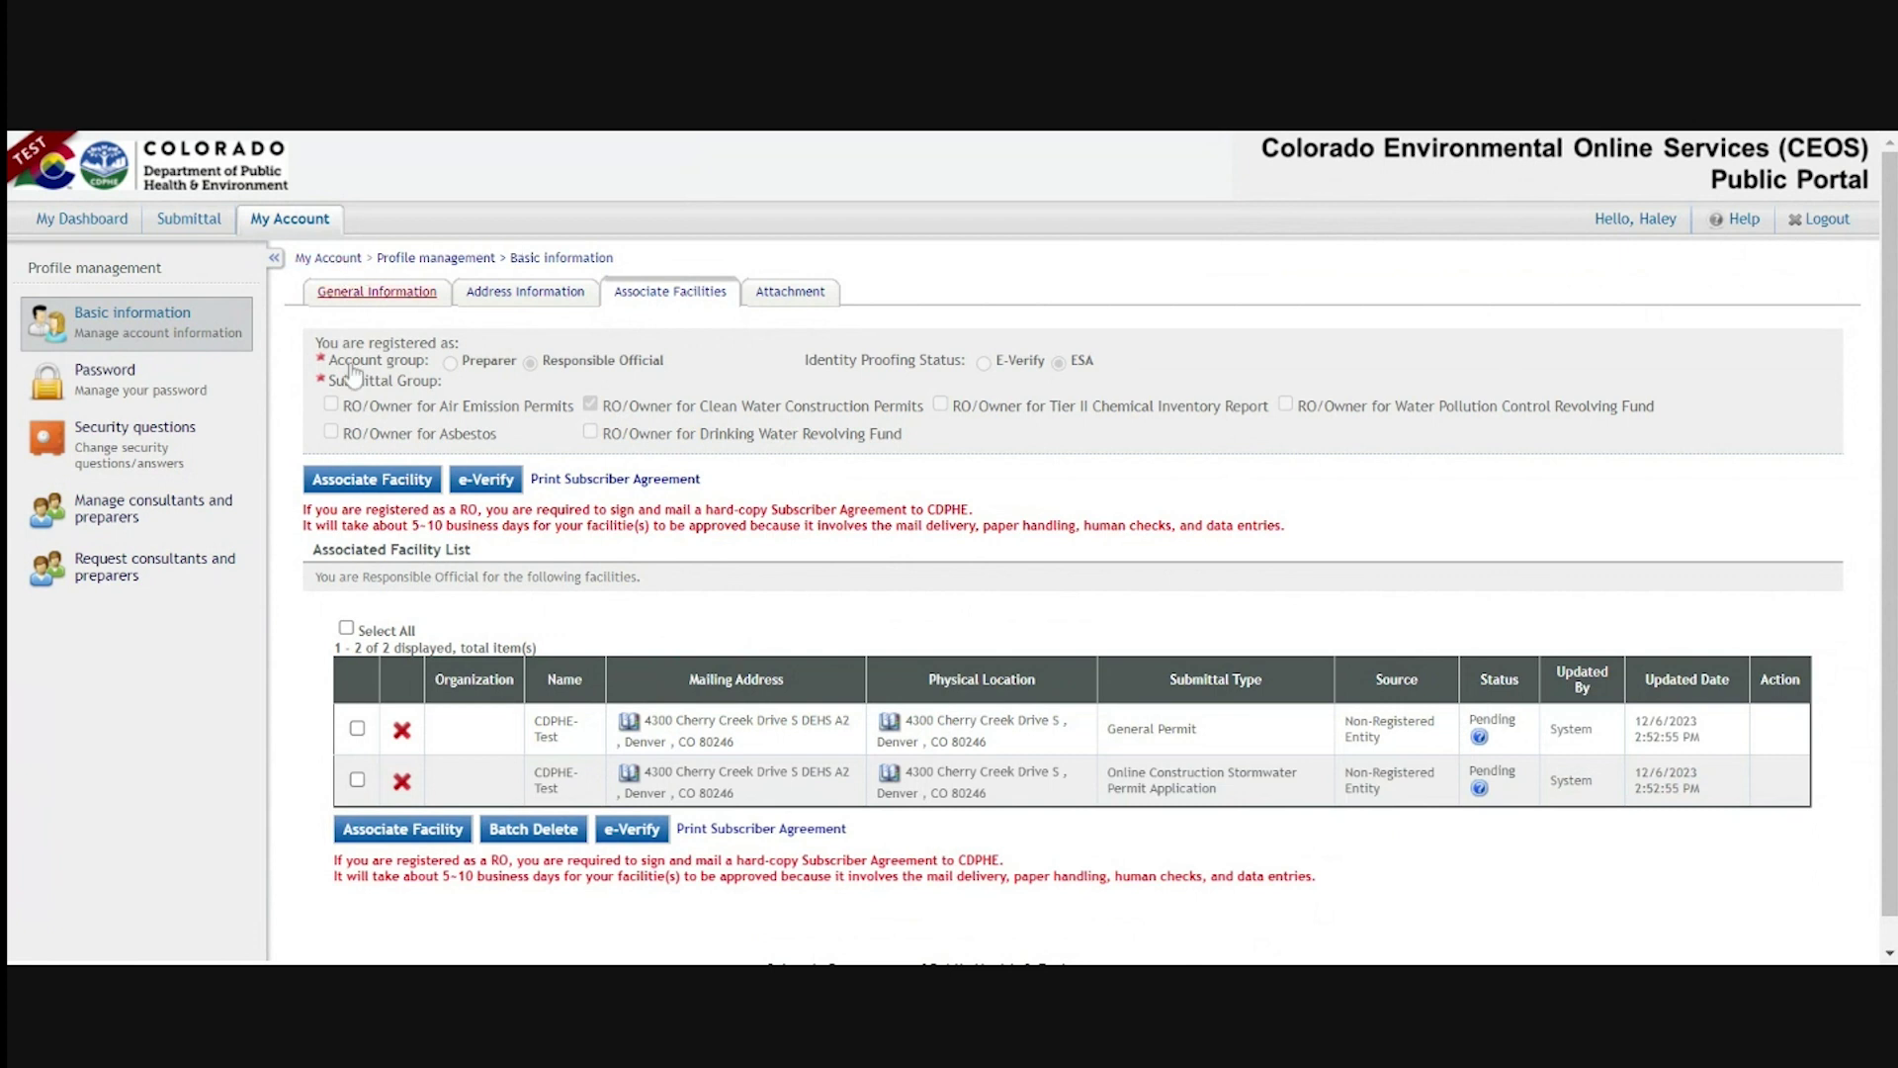
pyautogui.scroll(-1, 151, 768)
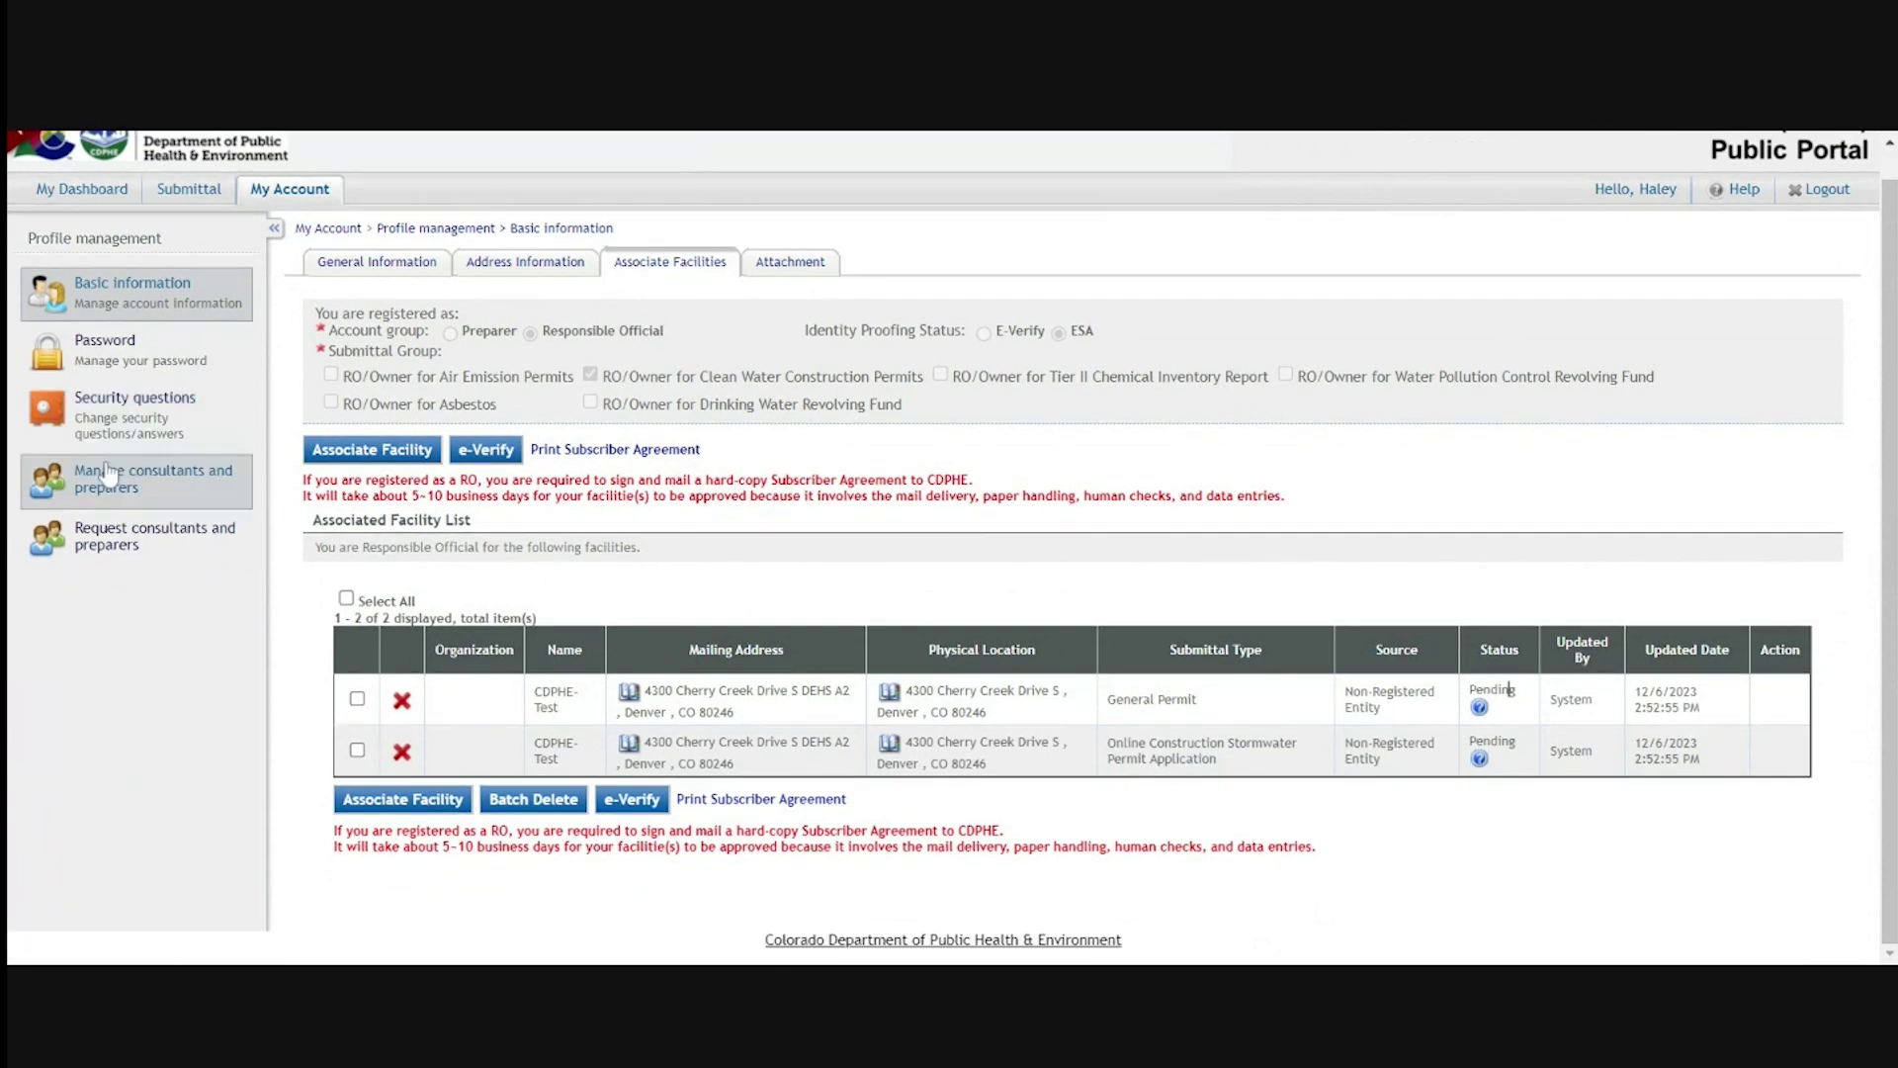
pyautogui.click(179, 497)
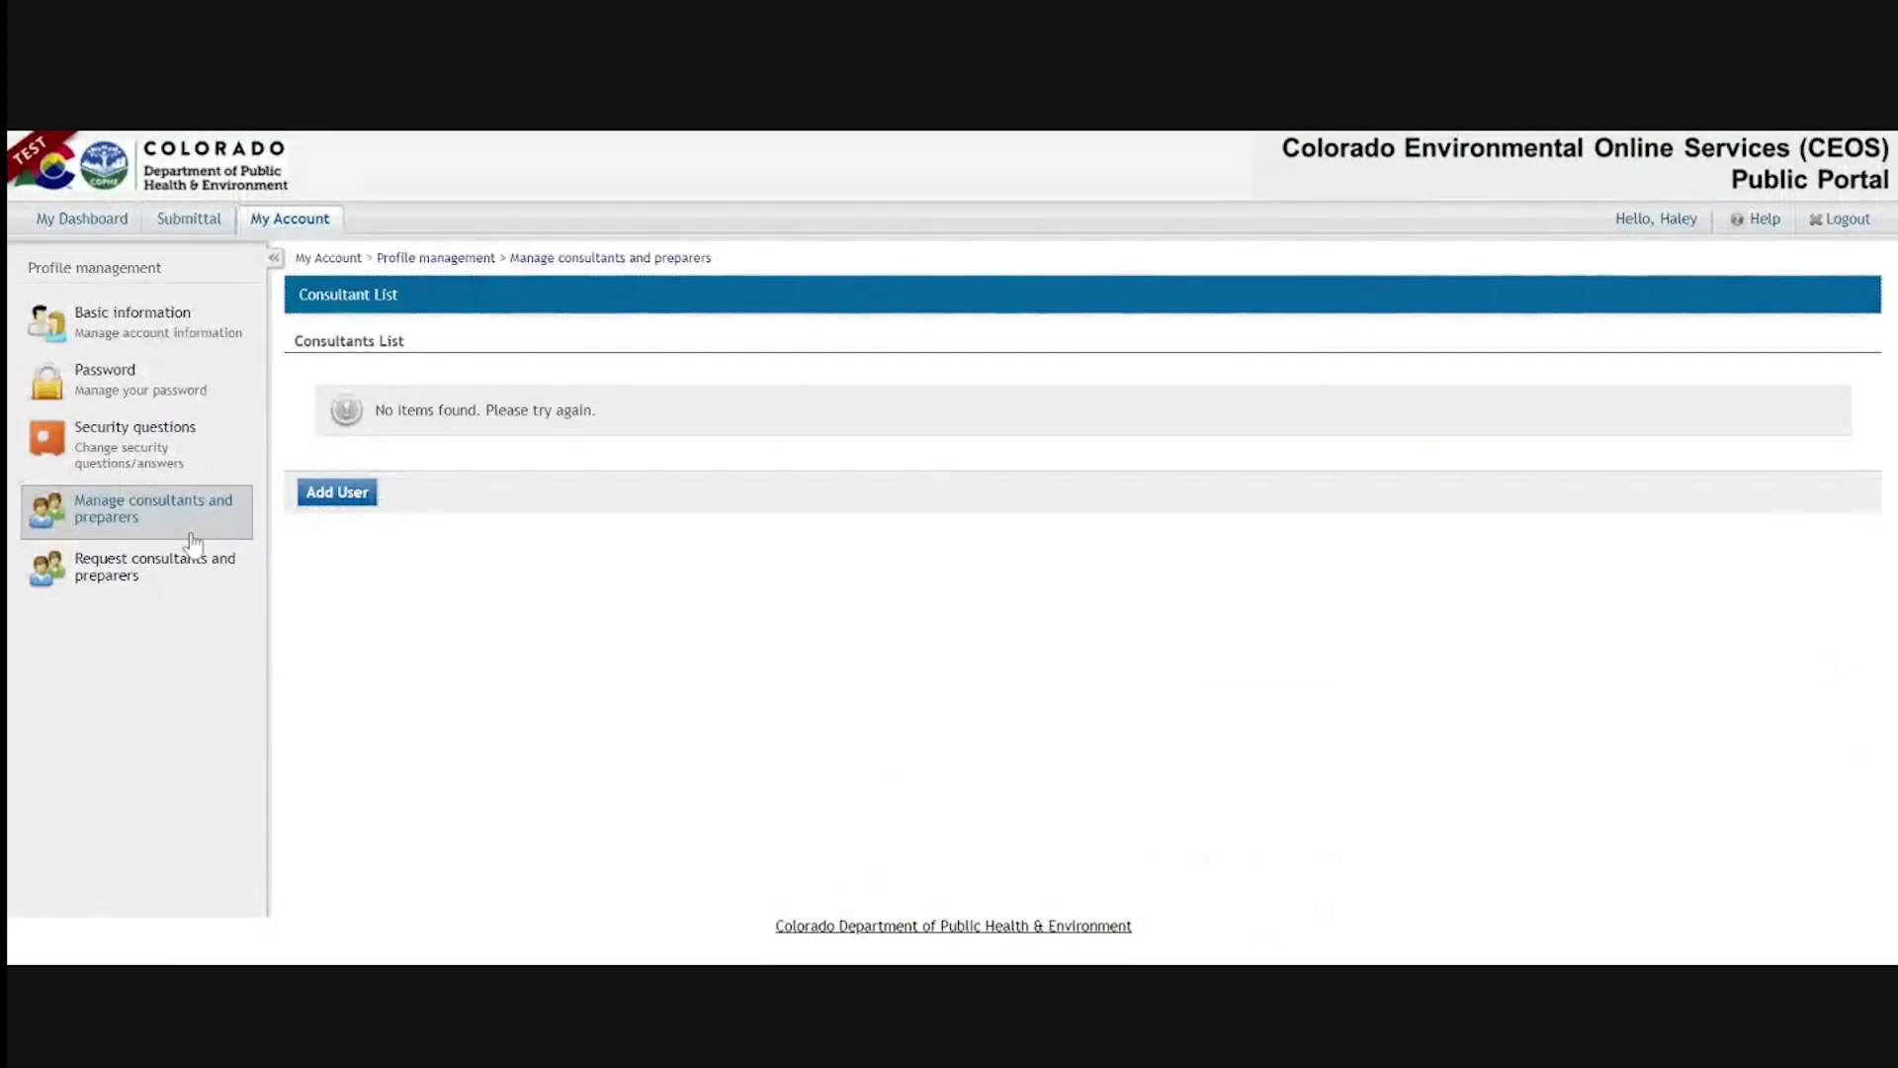
pyautogui.click(126, 393)
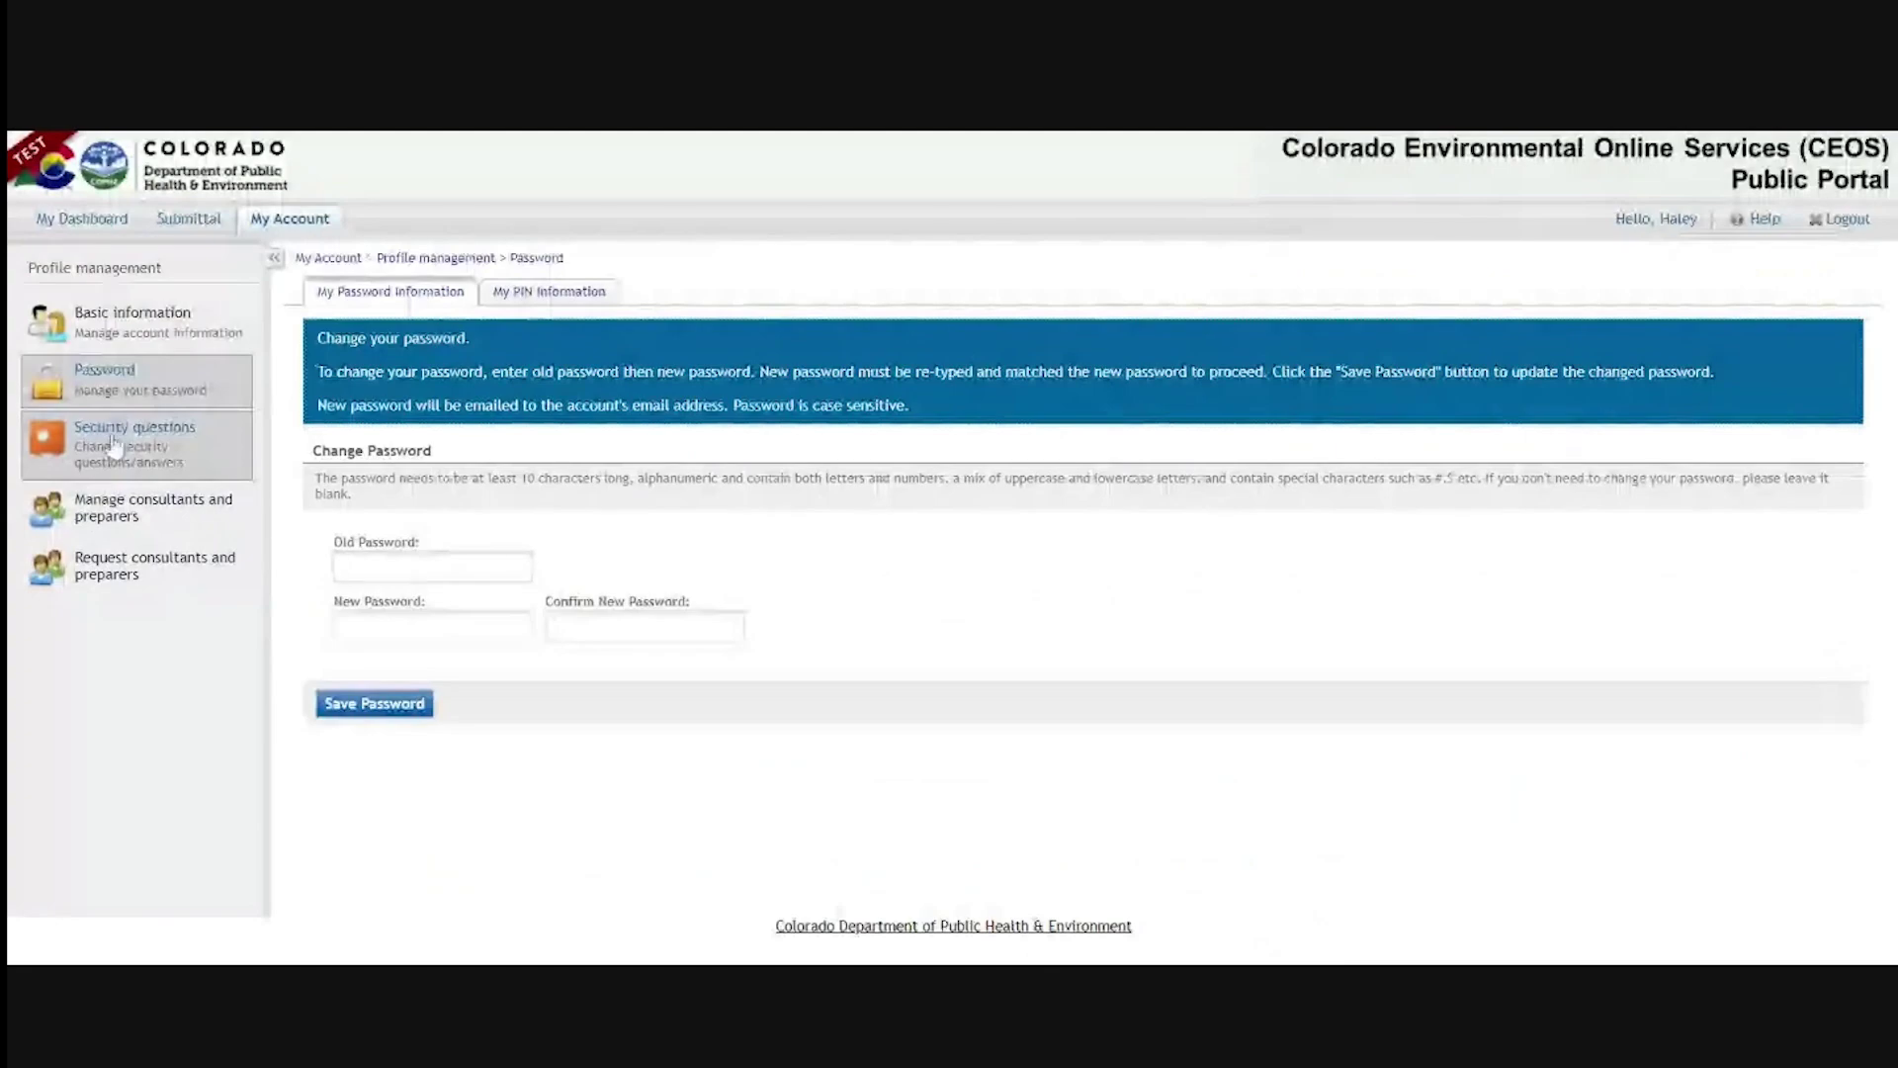
pyautogui.click(145, 455)
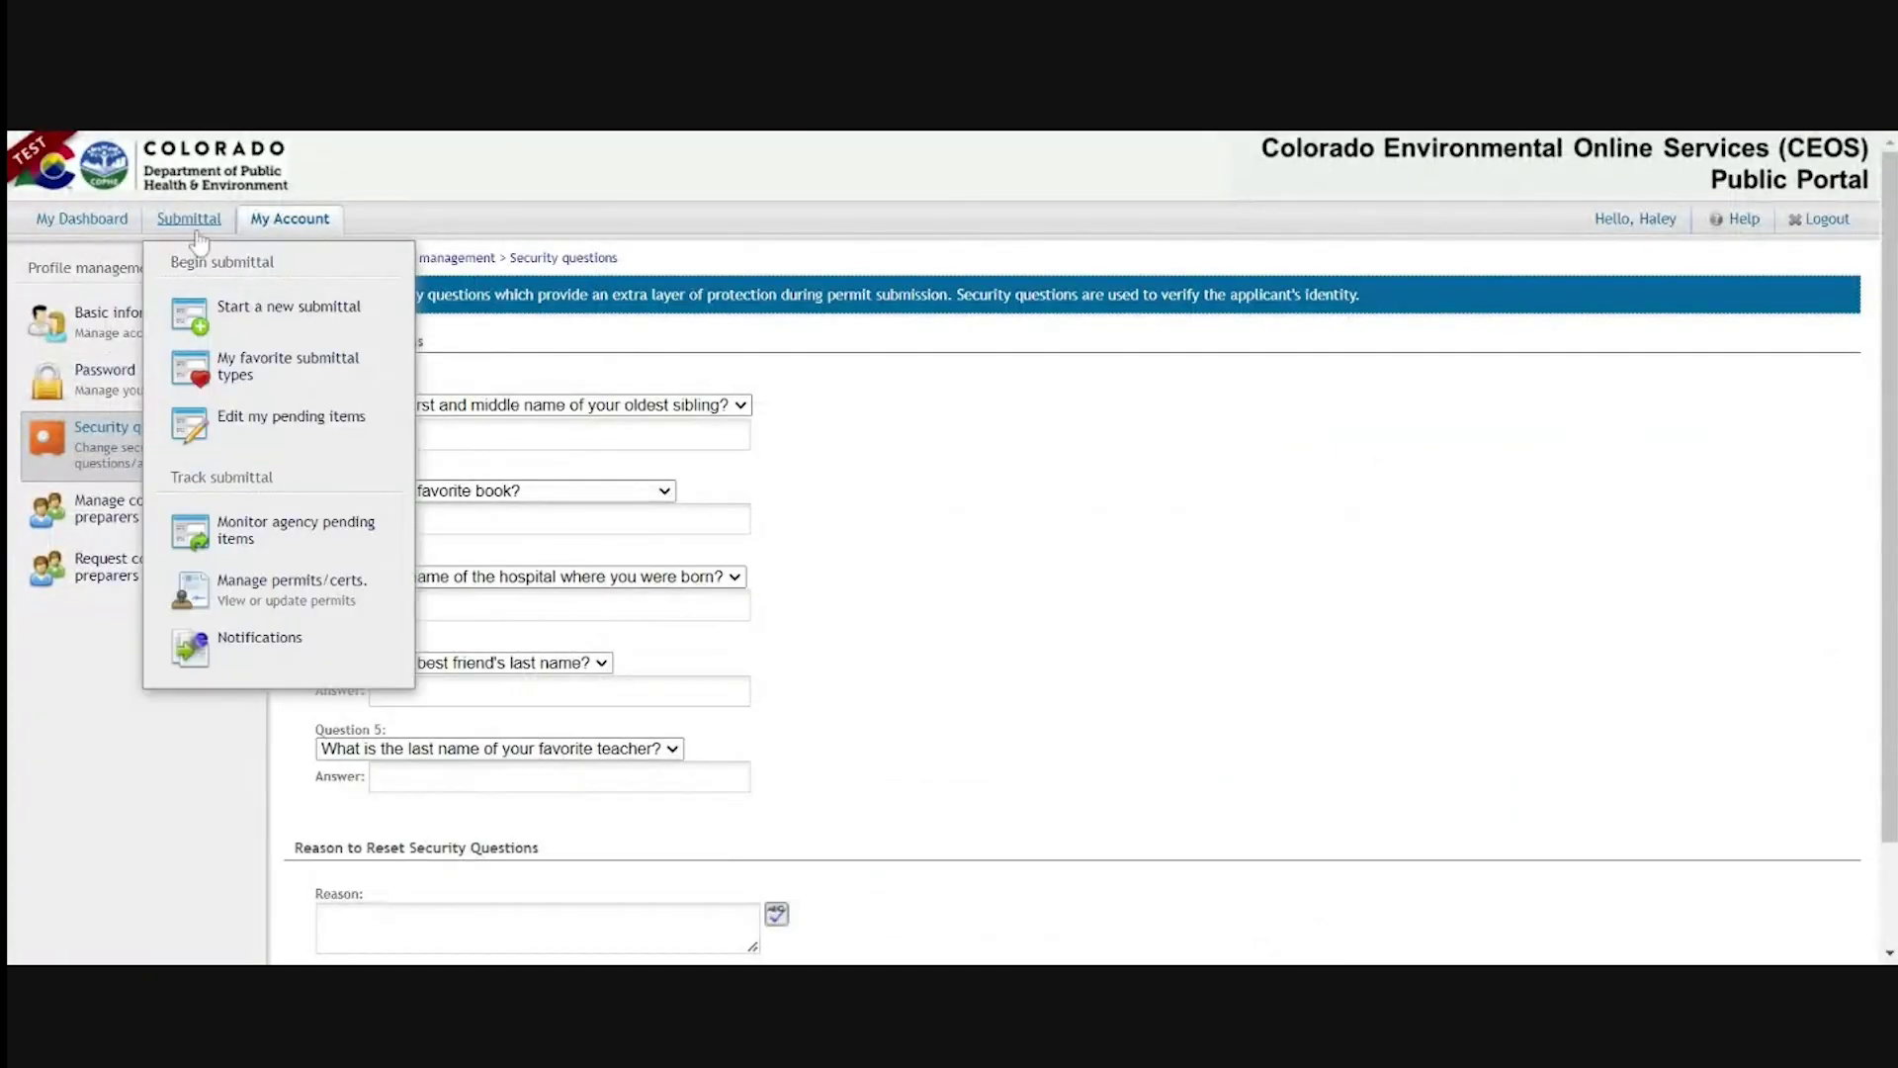
pyautogui.click(131, 312)
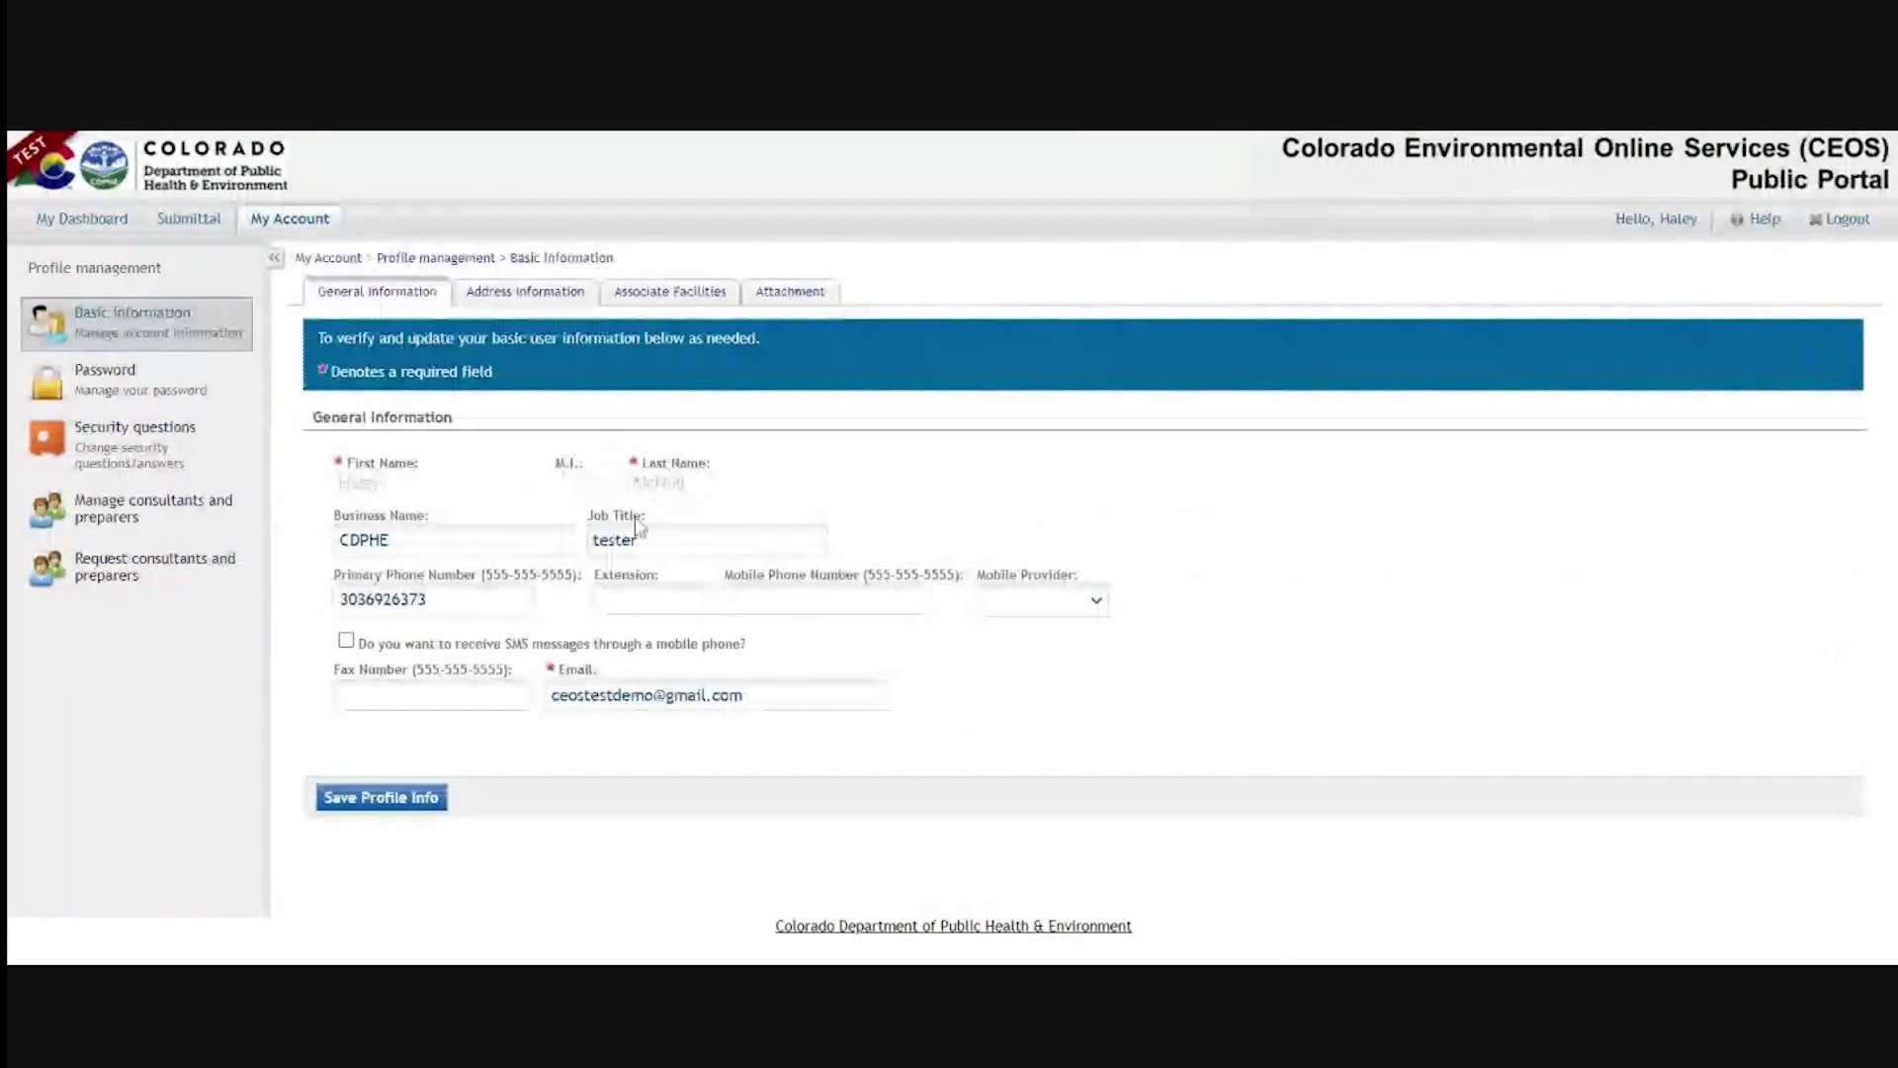
pyautogui.click(669, 291)
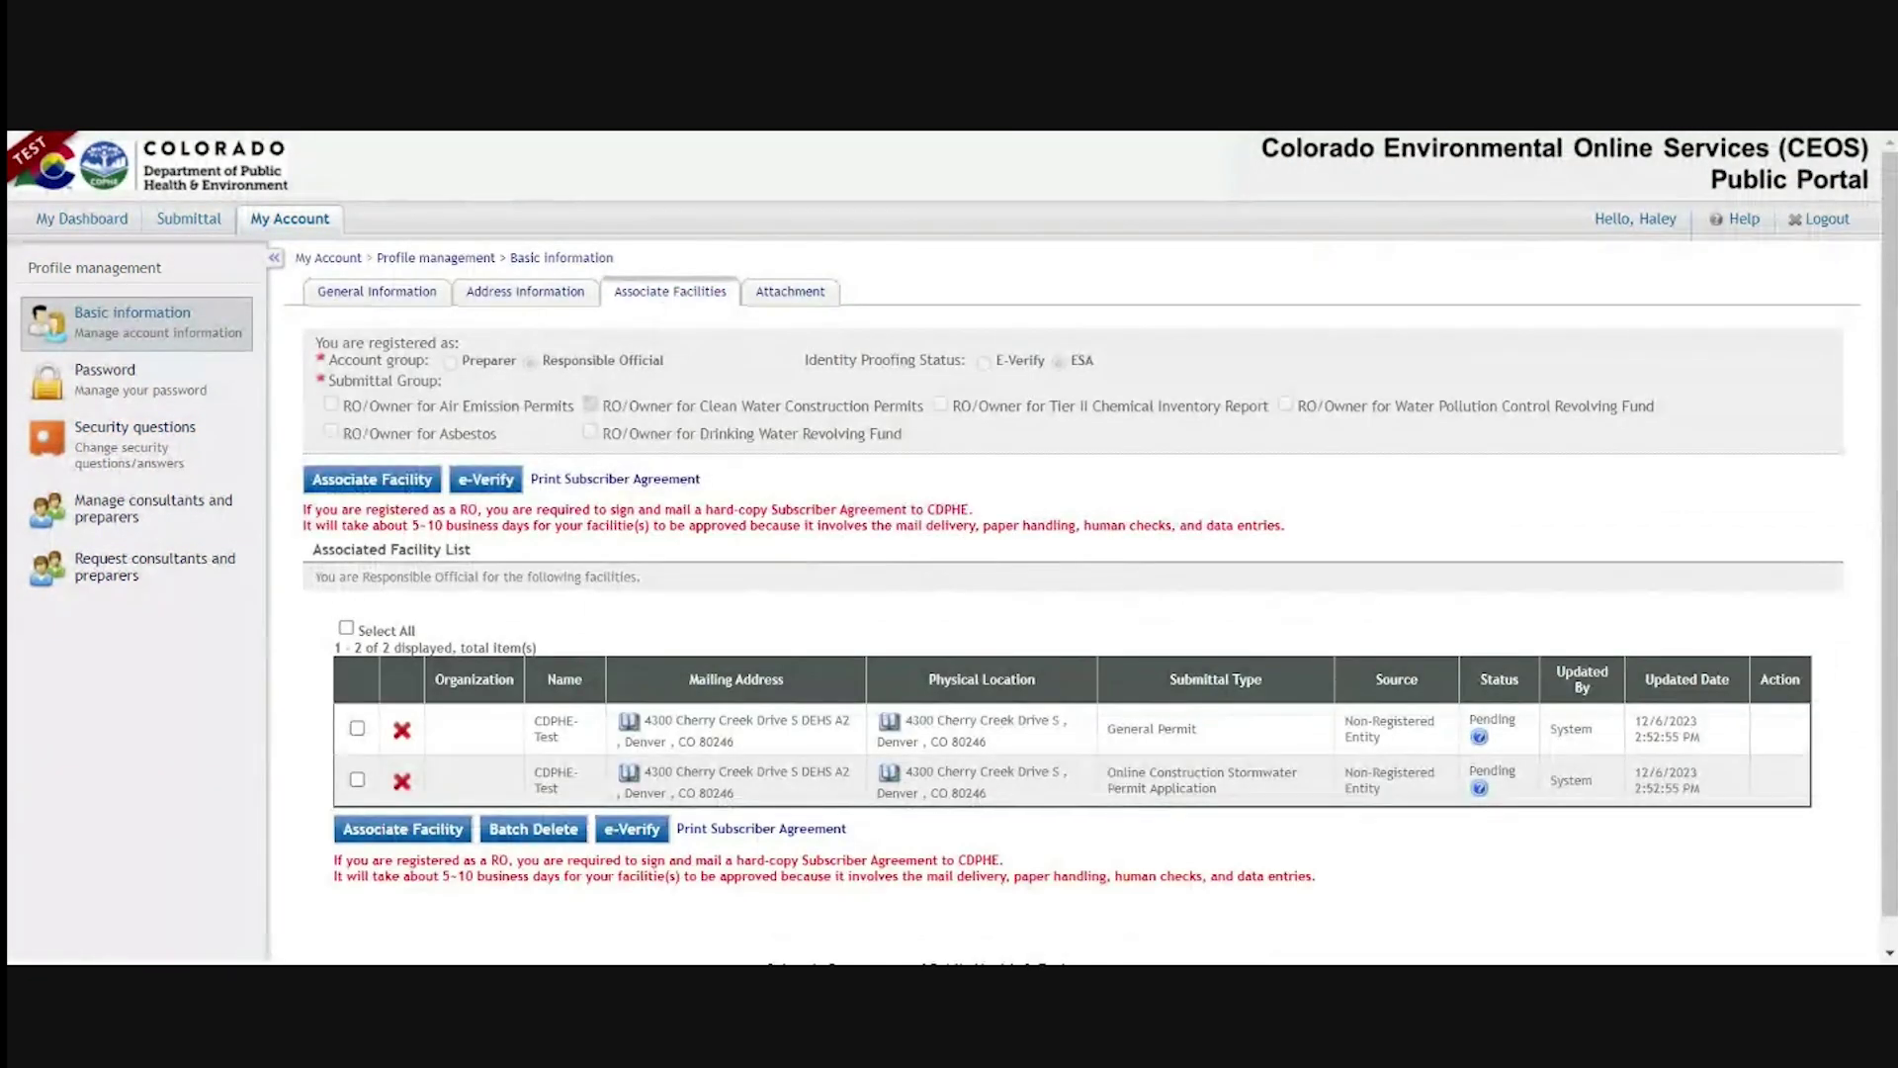
# In the Search Facility dialog, search for facilities with 'h' as the facility name
pyautogui.click(374, 482)
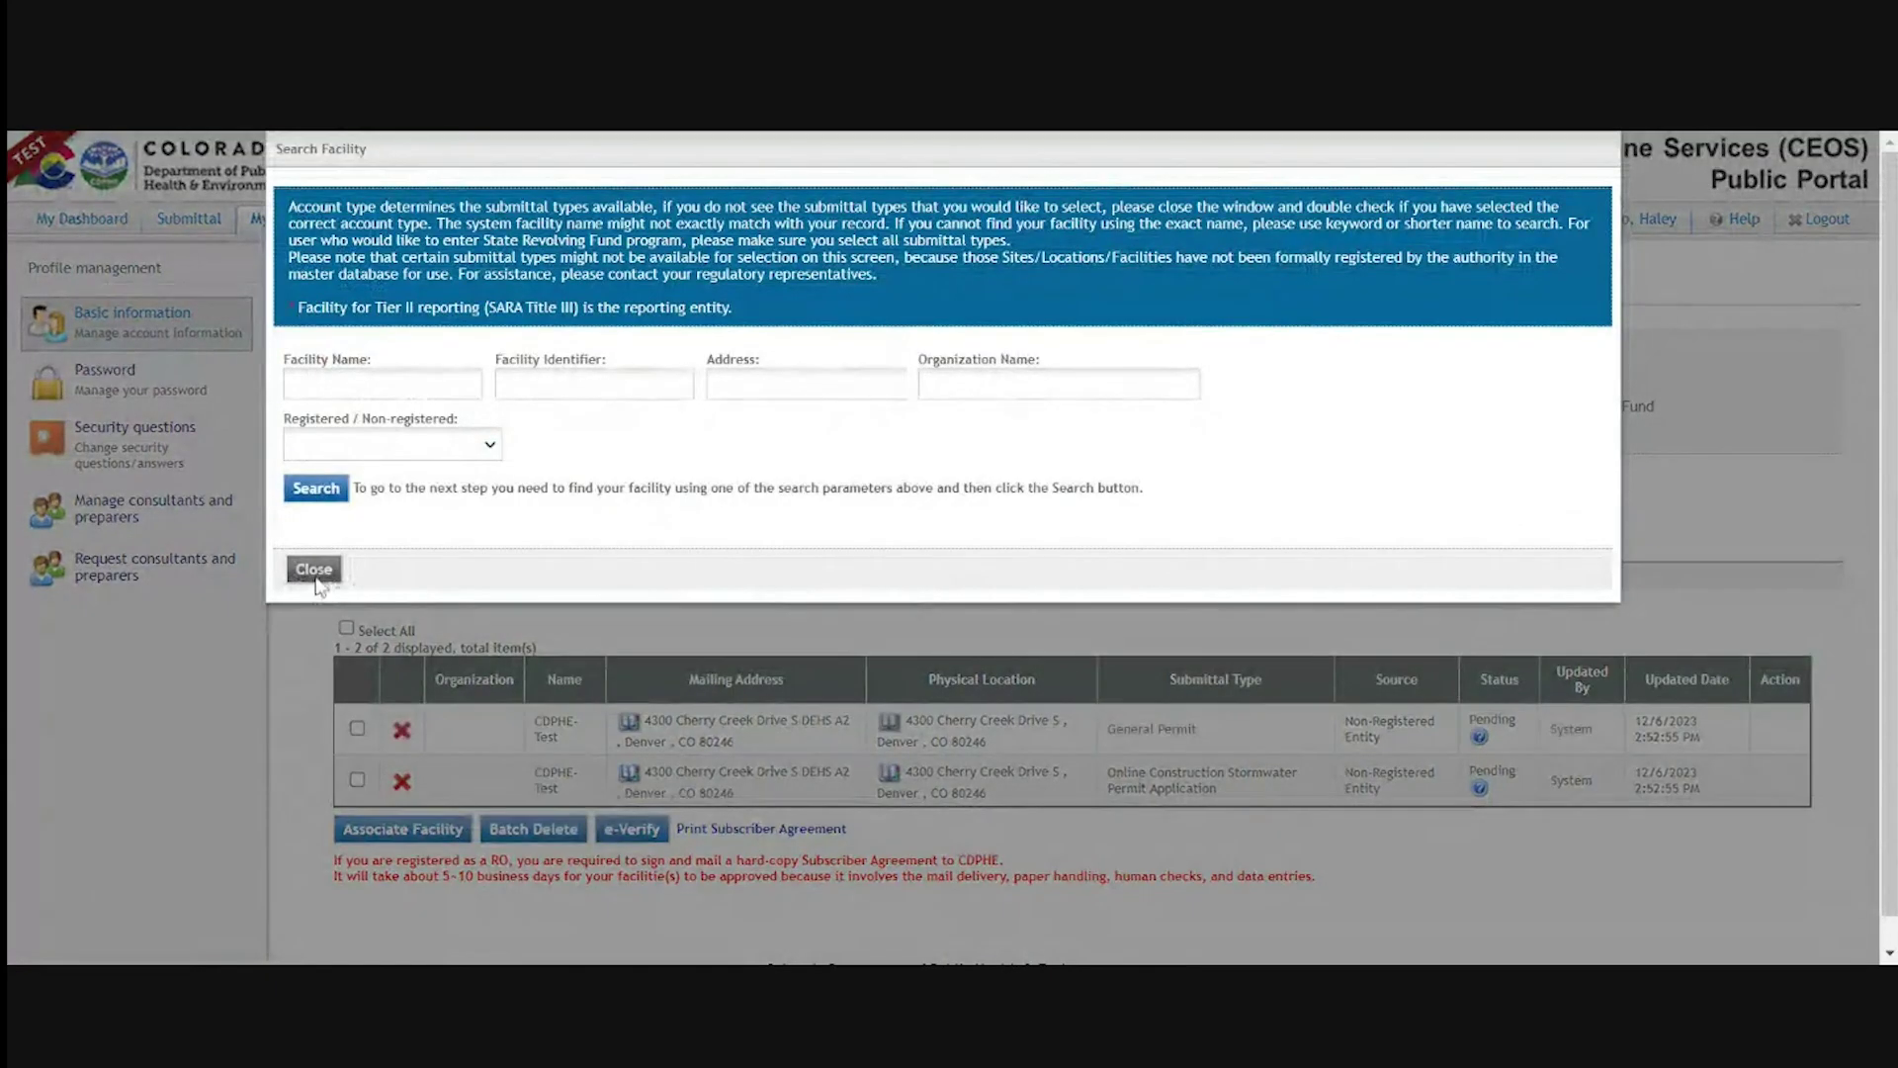
pyautogui.click(351, 385)
pyautogui.write('h')
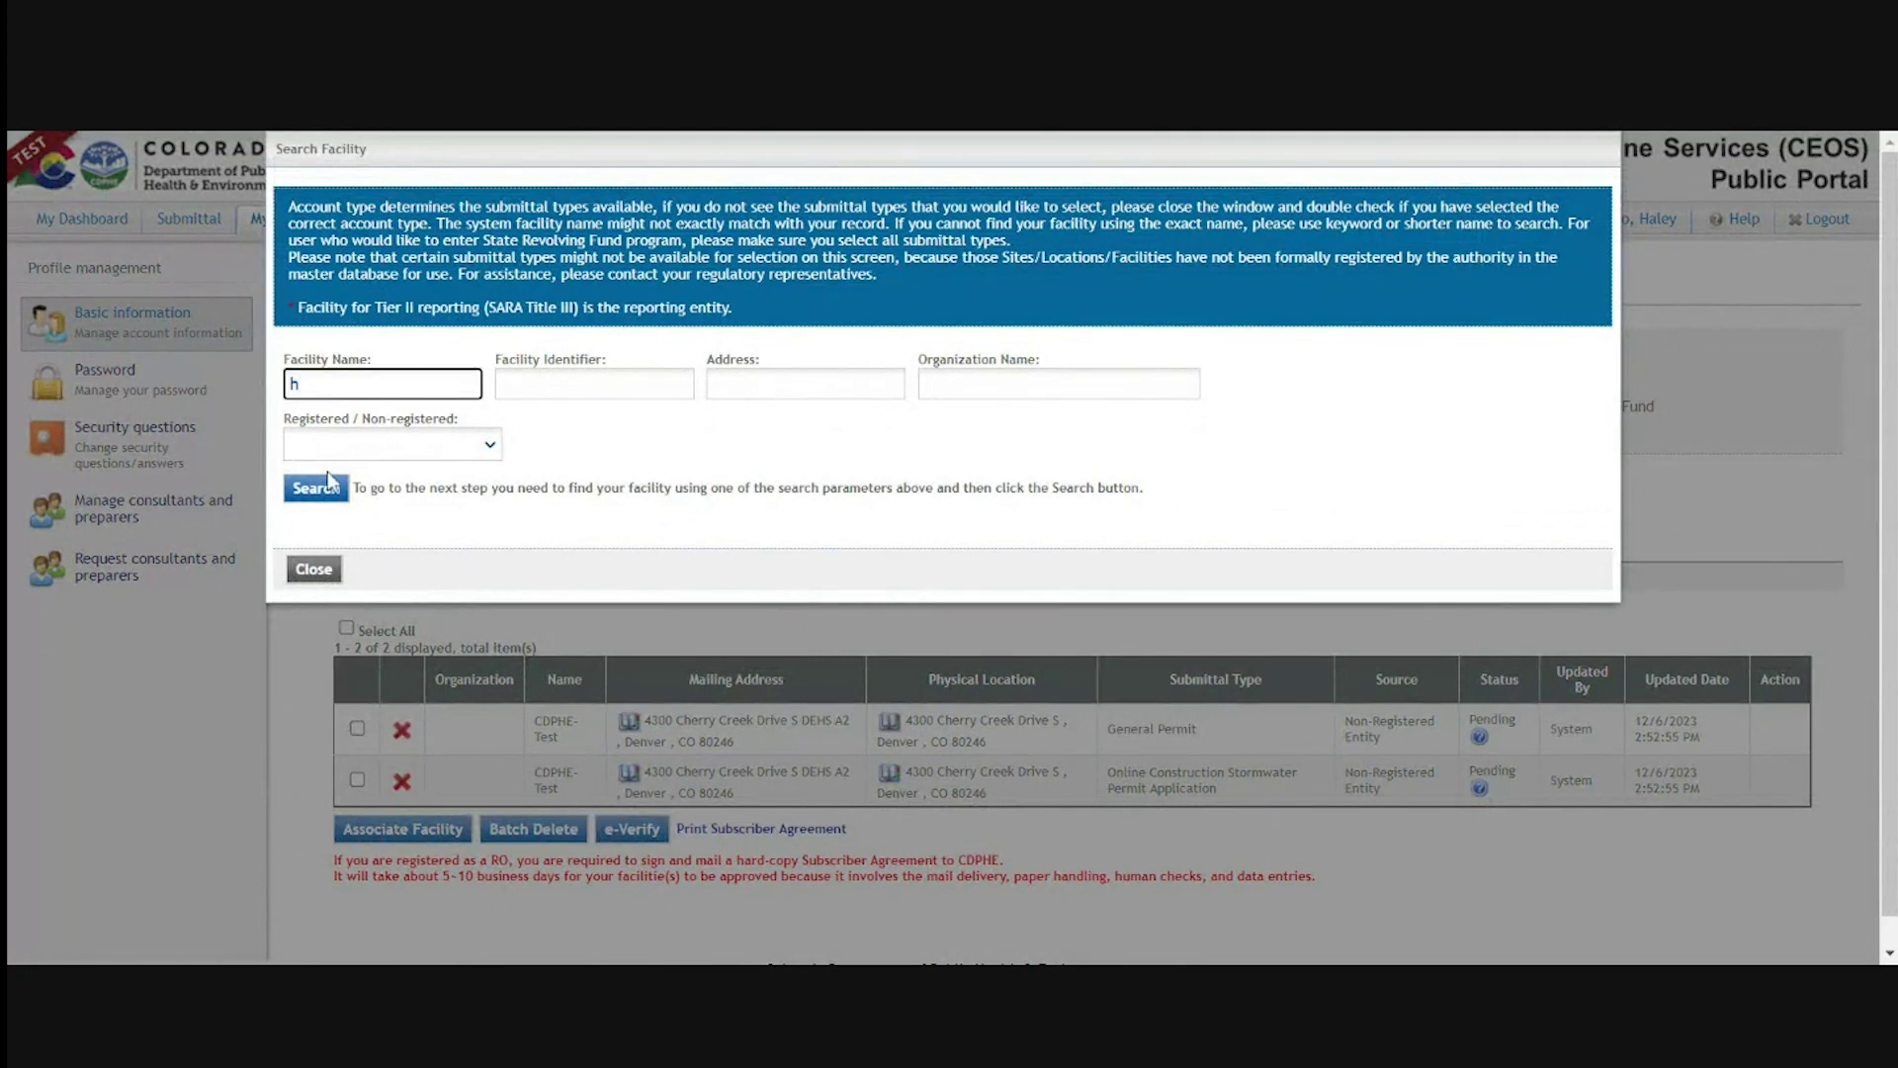
pyautogui.click(339, 486)
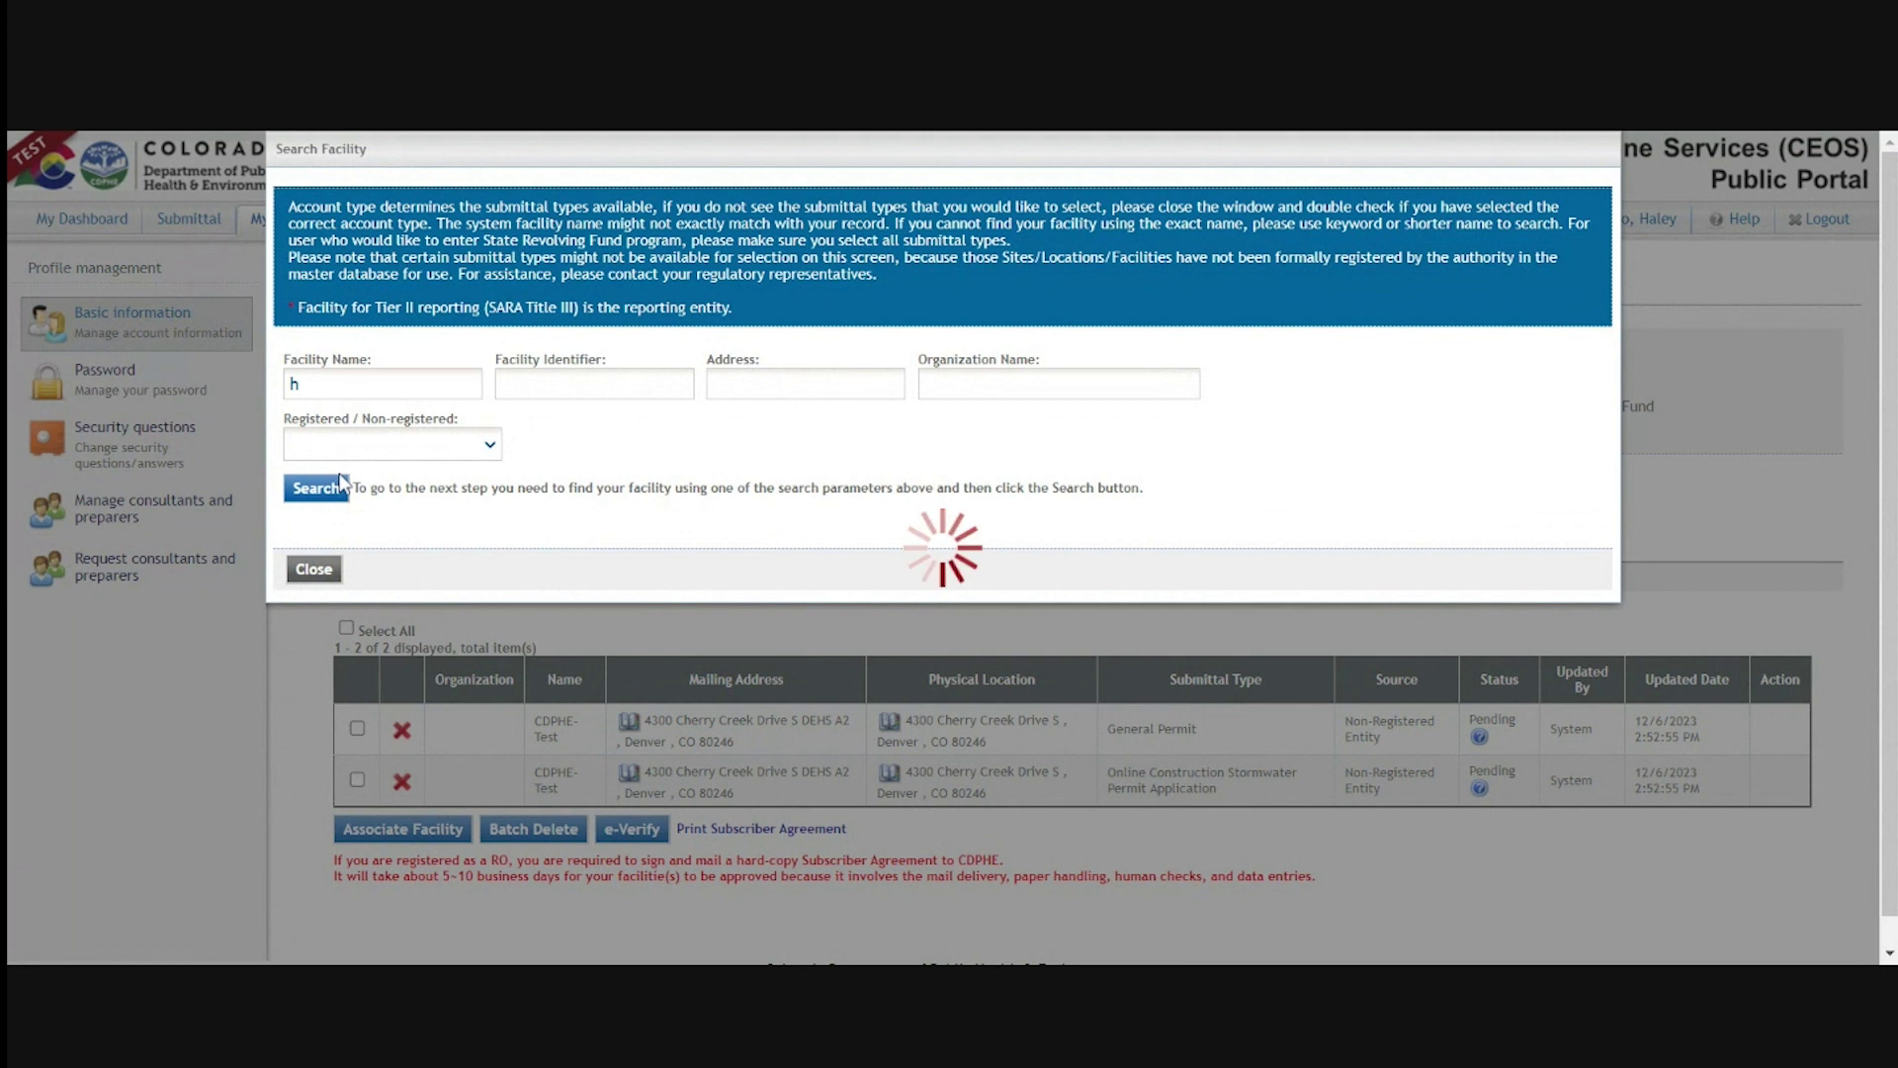